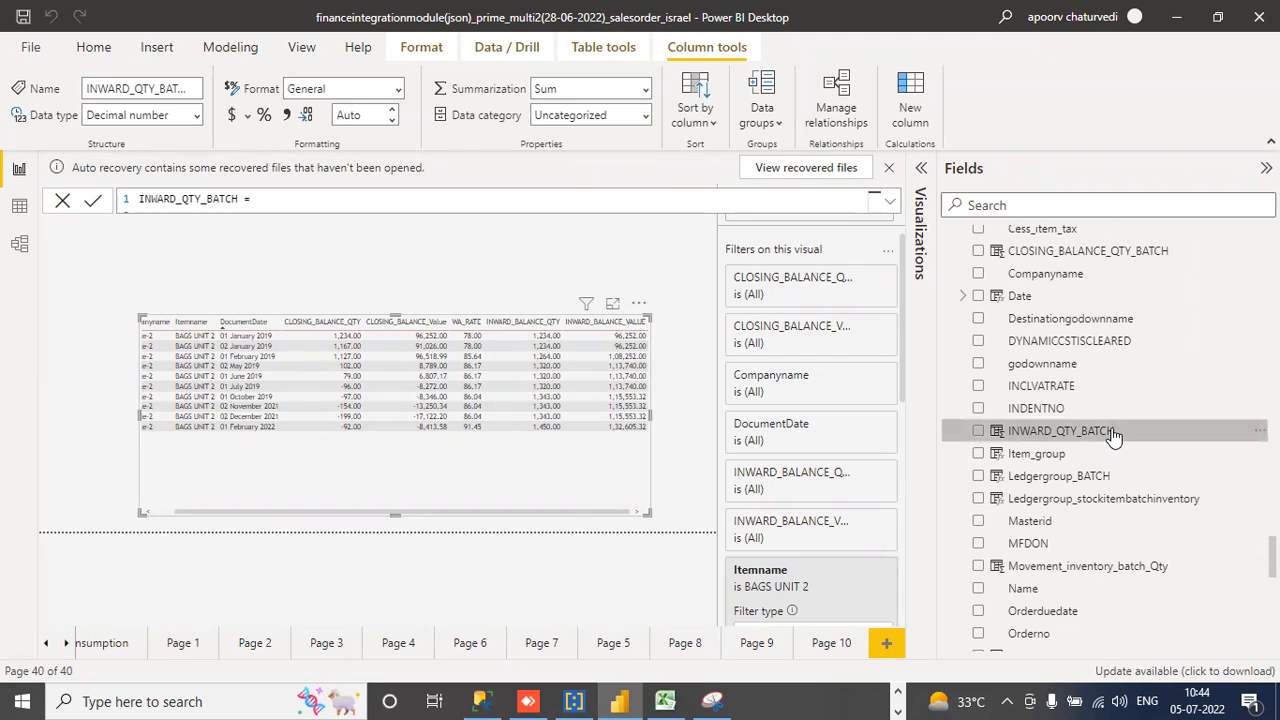
- Expand the INWARD_QTY_BATCH column's formula and copy its entire DAX code, from the column name through RETURN B
{"action": "left_click", "coordinate": [890, 203]}
{"action": "left_click", "coordinate": [672, 530]}
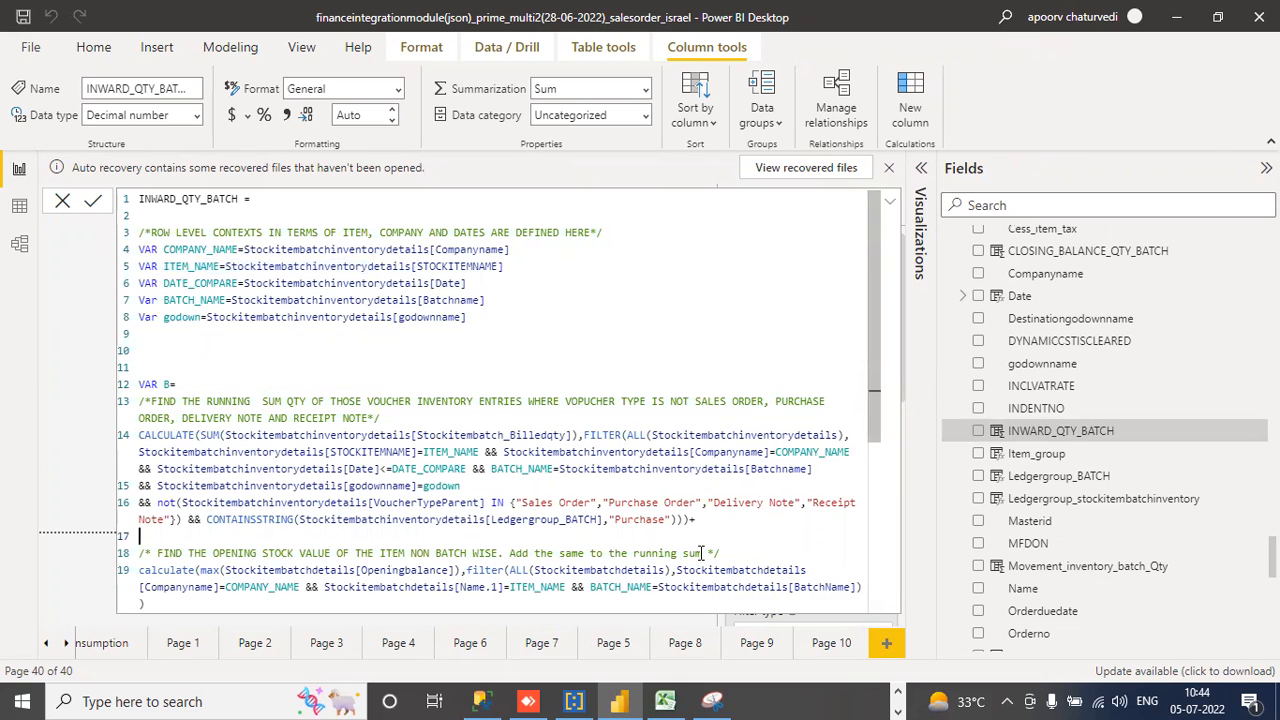
{"action": "left_click", "coordinate": [142, 196]}
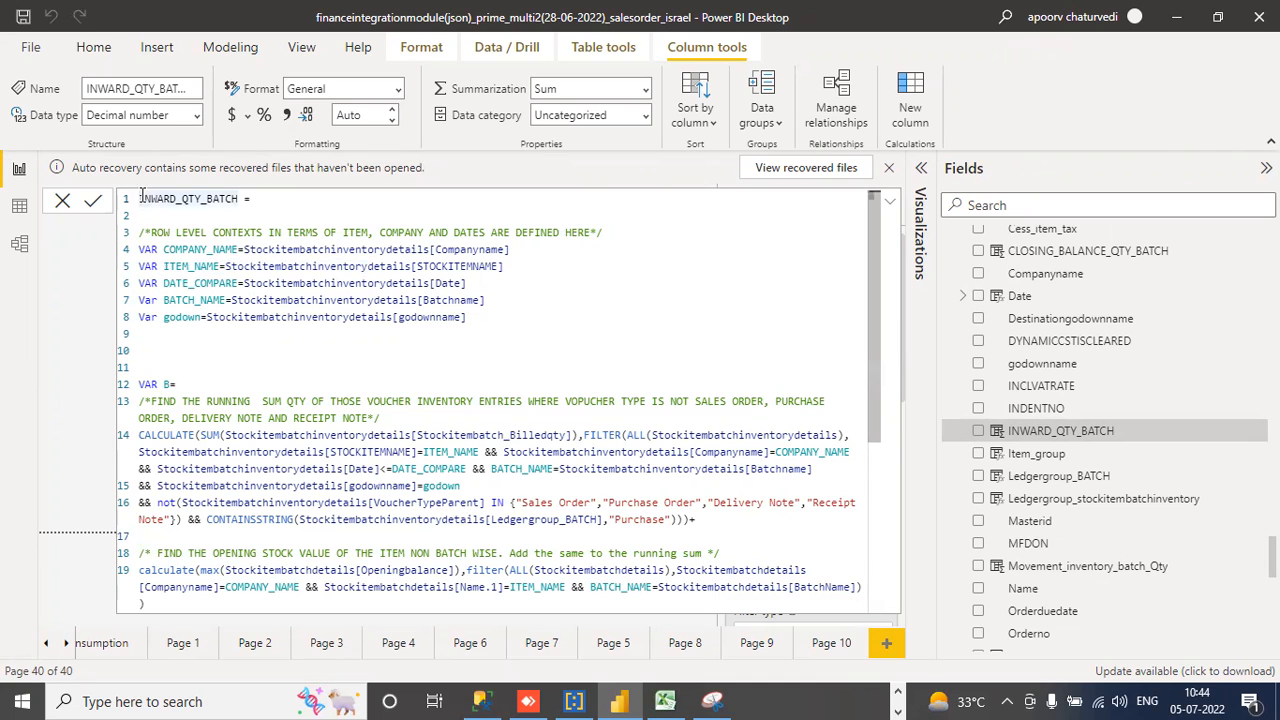
{"action": "left_click_drag", "start_coordinate": [142, 196], "coordinate": [492, 603]}
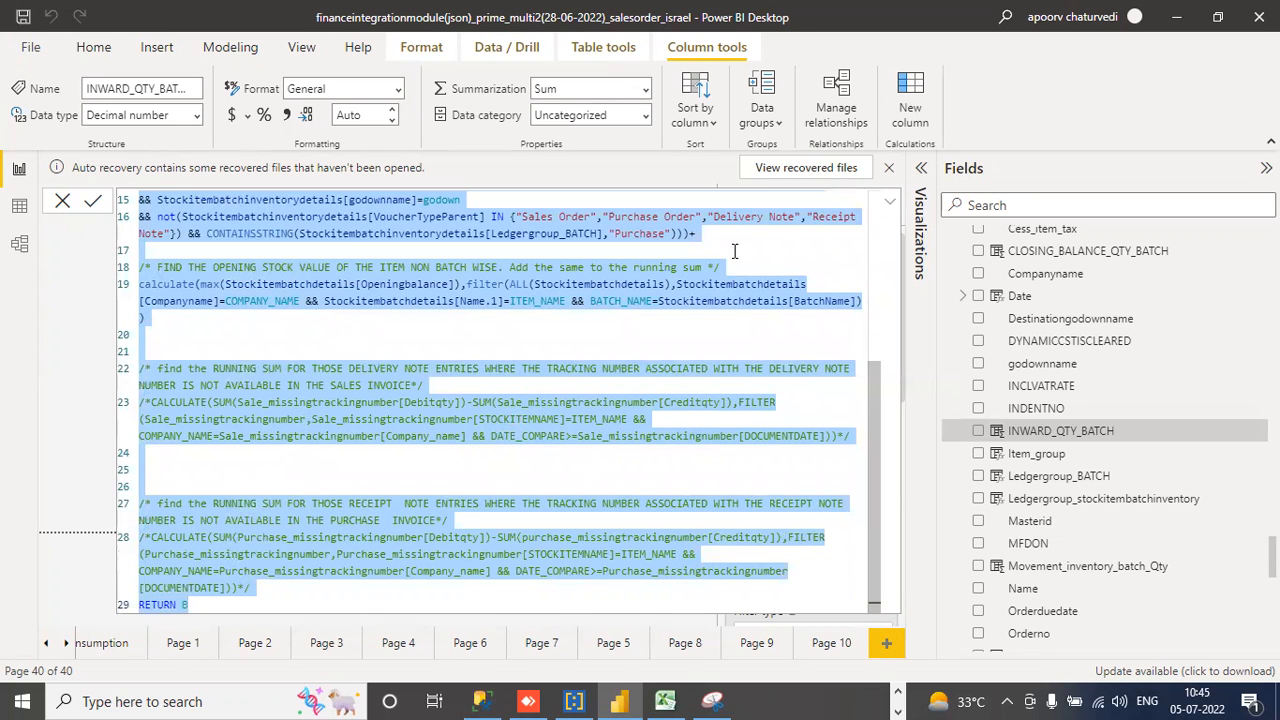
{"action": "left_click", "coordinate": [873, 233]}
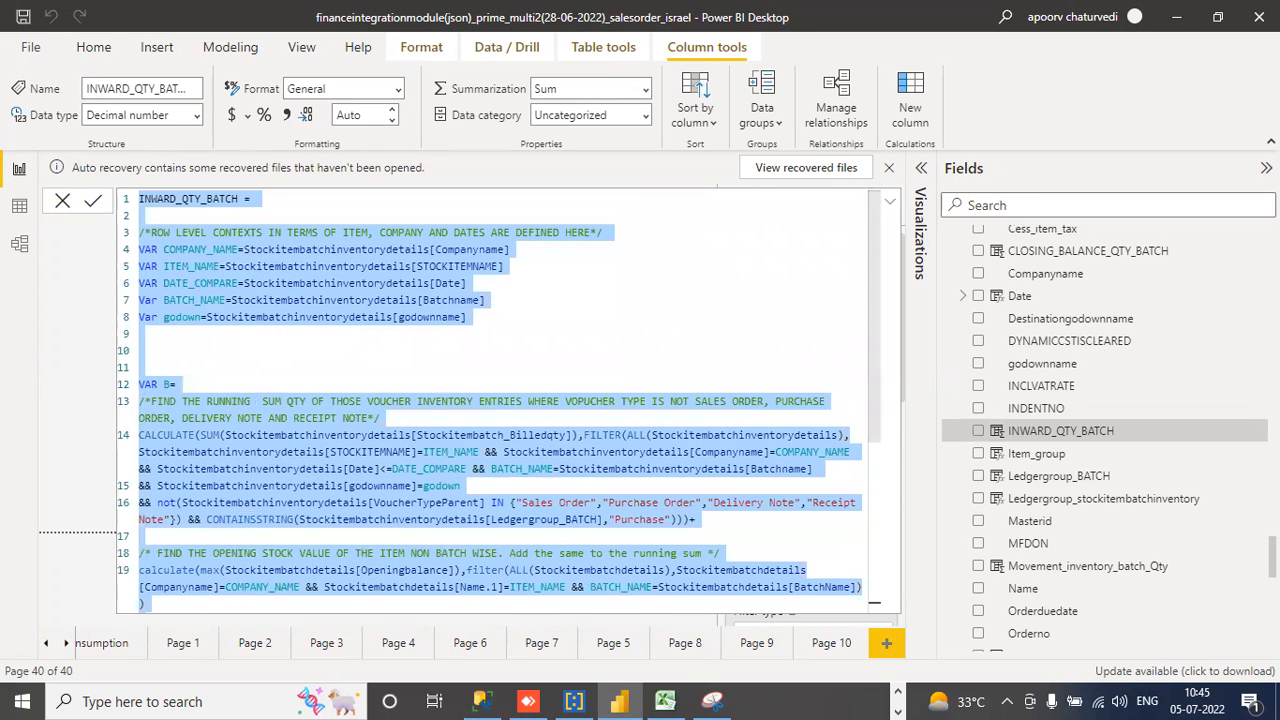
- Create a new calculated column in the Stockitembatchinventorydetails table and paste the copied DAX formula into it
{"action": "scroll", "coordinate": [1066, 333], "scroll_direction": "up", "scroll_amount": 5}
{"action": "scroll", "coordinate": [1078, 400], "scroll_direction": "up", "scroll_amount": 1}
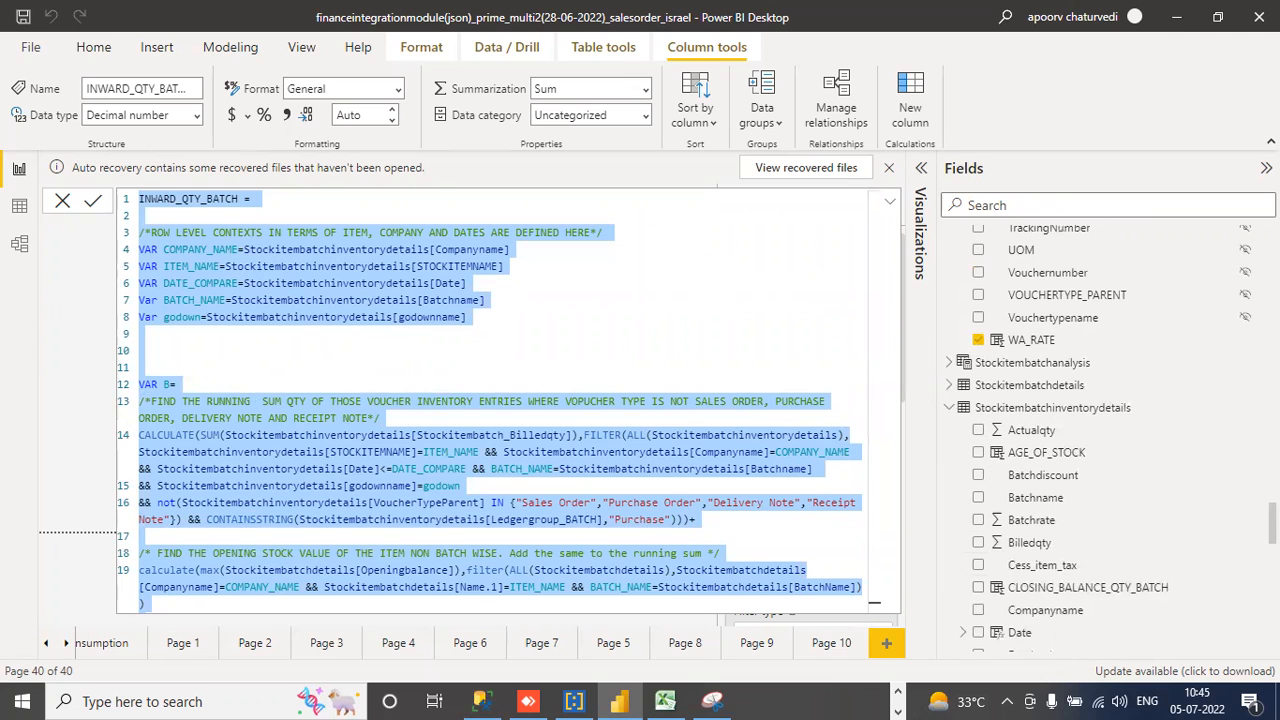
{"action": "left_click", "coordinate": [1060, 407]}
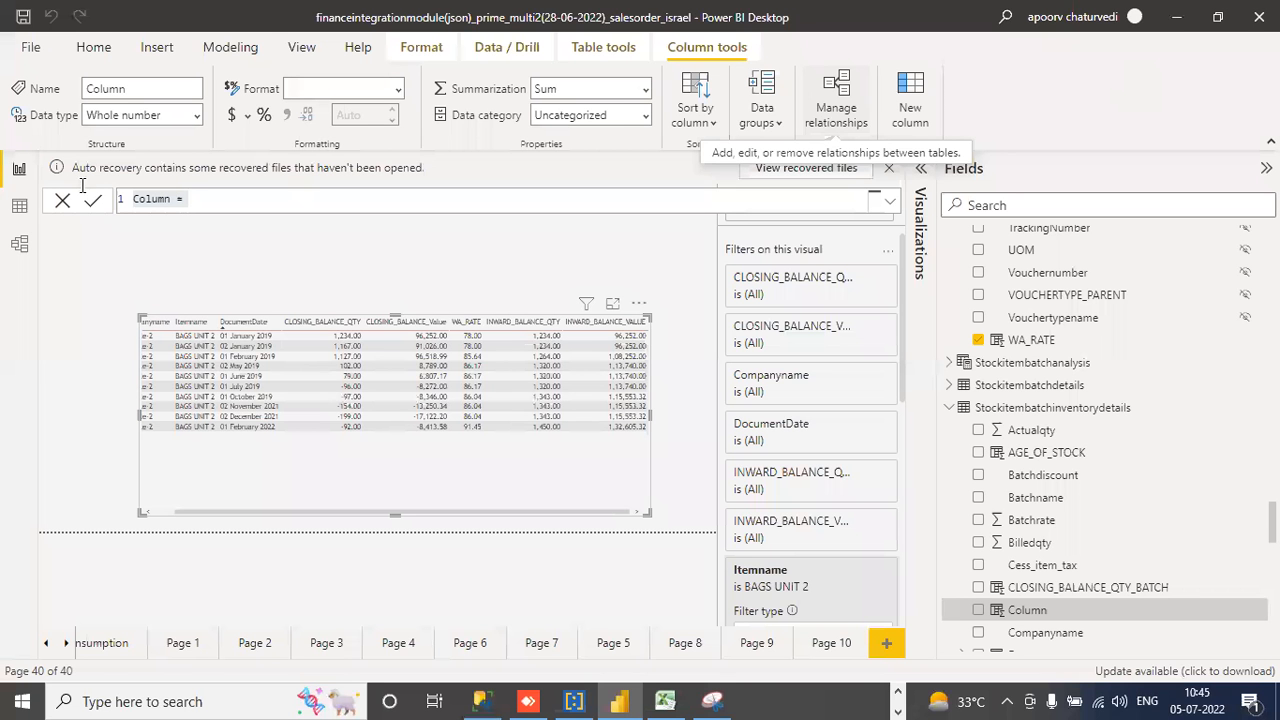
{"action": "key", "text": "ctrl+v"}
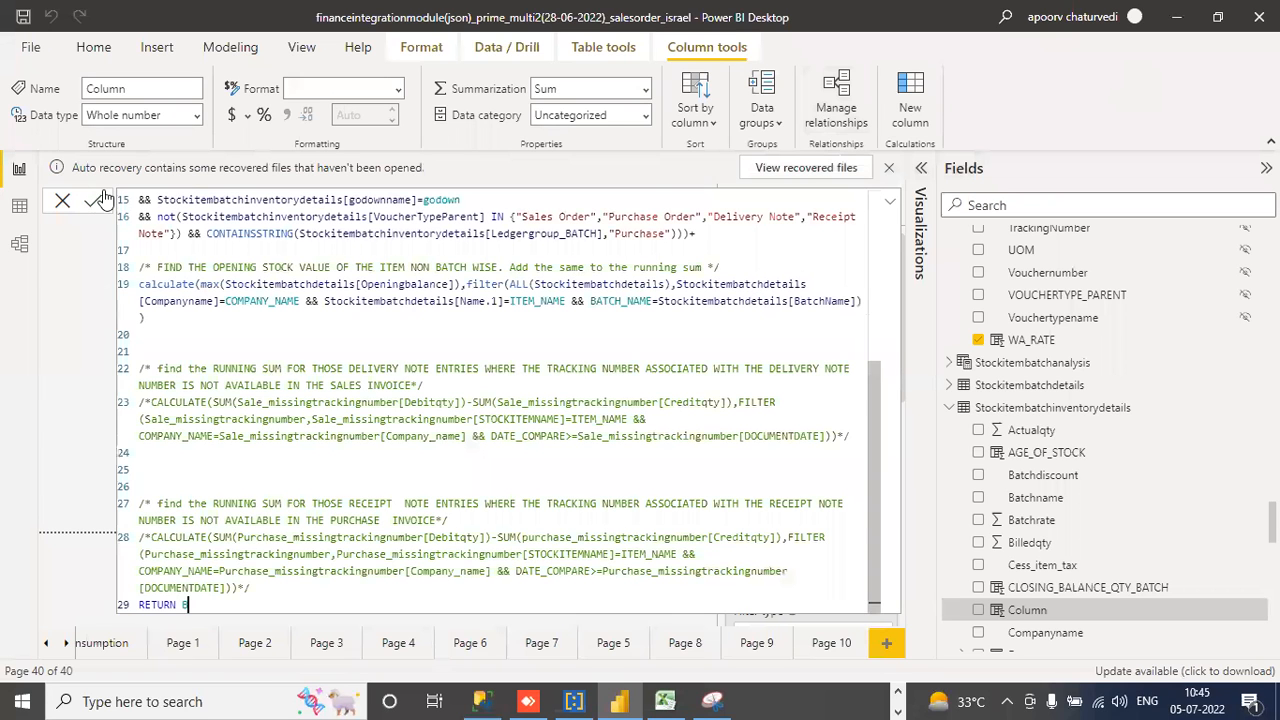
- Rename the new column in the pasted formula's first line as INWARD_AMT_BATCH
{"action": "scroll", "coordinate": [876, 278], "scroll_direction": "up", "scroll_amount": 1}
{"action": "scroll", "coordinate": [876, 278], "scroll_direction": "up", "scroll_amount": 5}
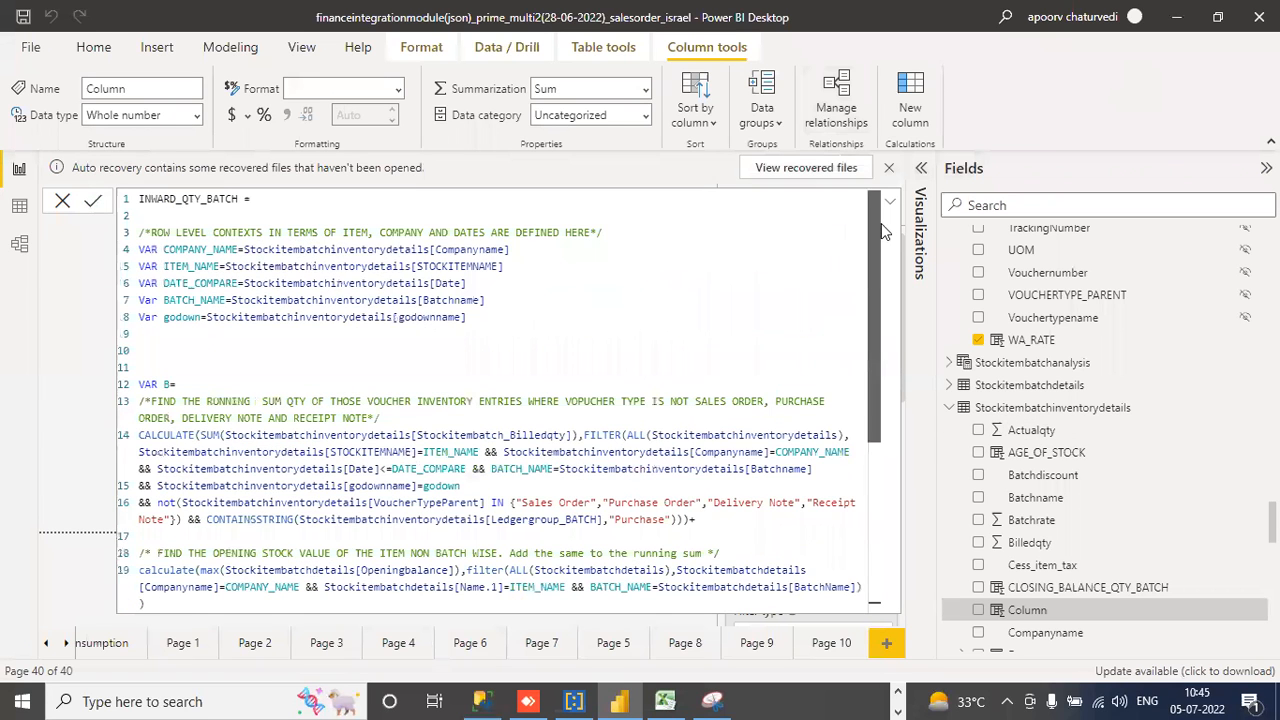
{"action": "double_click", "coordinate": [198, 199]}
{"action": "left_click_drag", "start_coordinate": [200, 199], "coordinate": [181, 199]}
{"action": "type", "text": "AMT"}
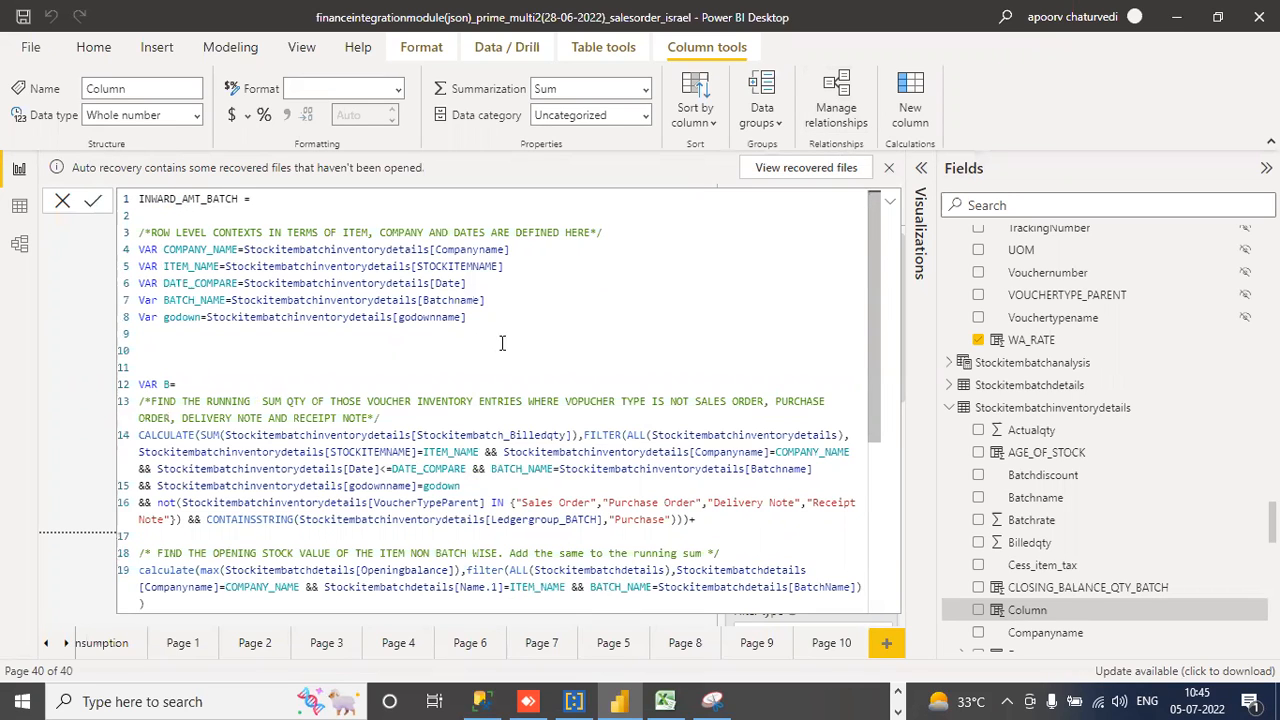
{"action": "left_click", "coordinate": [526, 333]}
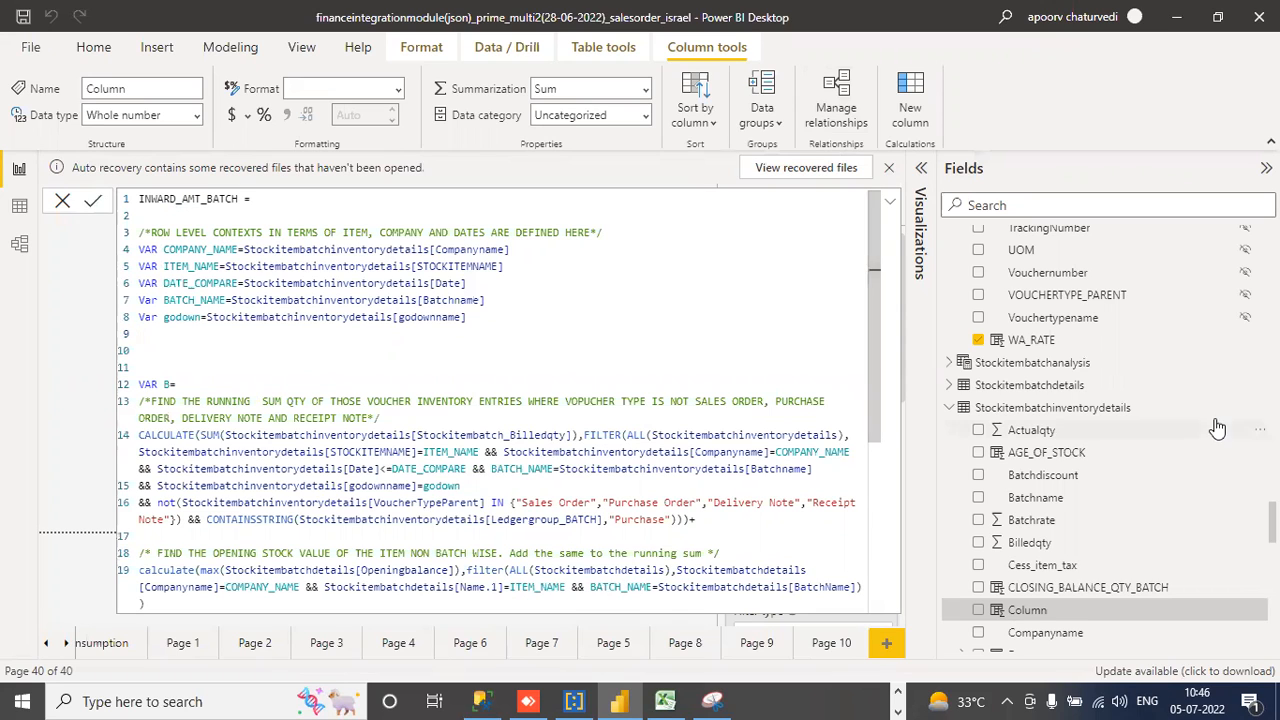
- Replace Stockitembatch_Billedqty with Stockitembatch_Batch_Amount in the running-total SUM of variable B
{"action": "scroll", "coordinate": [1100, 430], "scroll_direction": "down", "scroll_amount": 10}
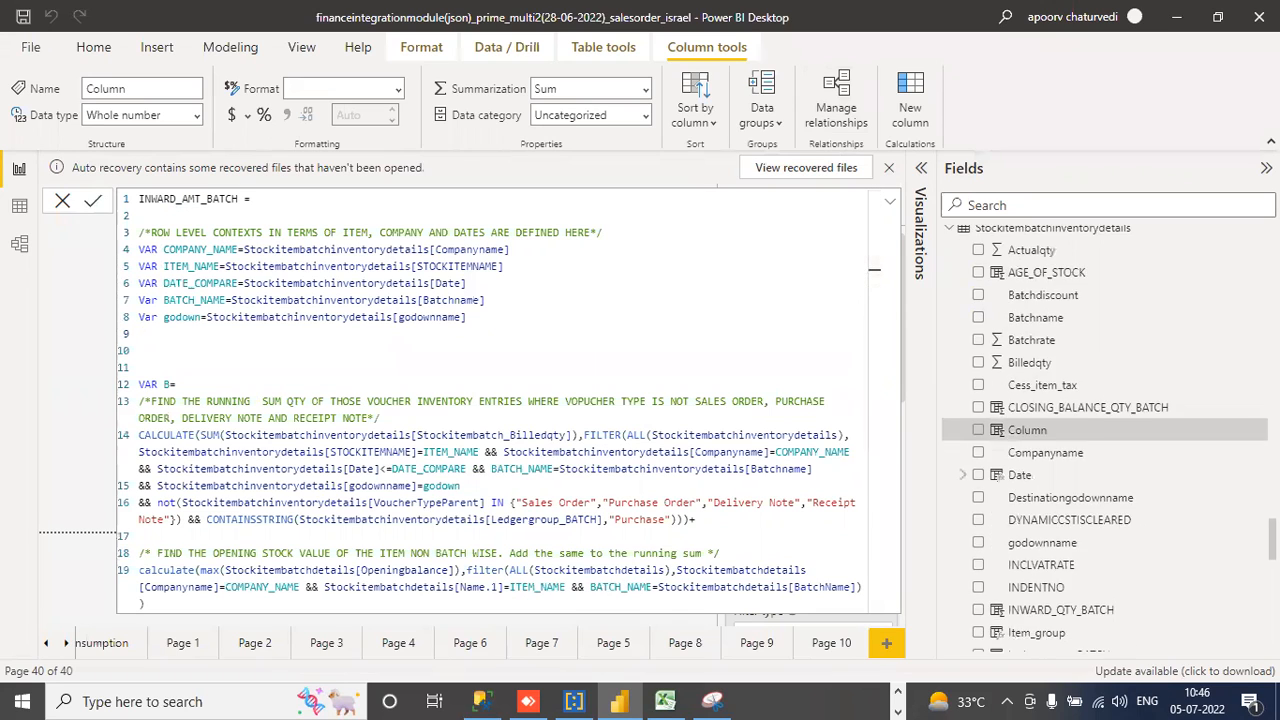
{"action": "scroll", "coordinate": [1100, 440], "scroll_direction": "down", "scroll_amount": 5}
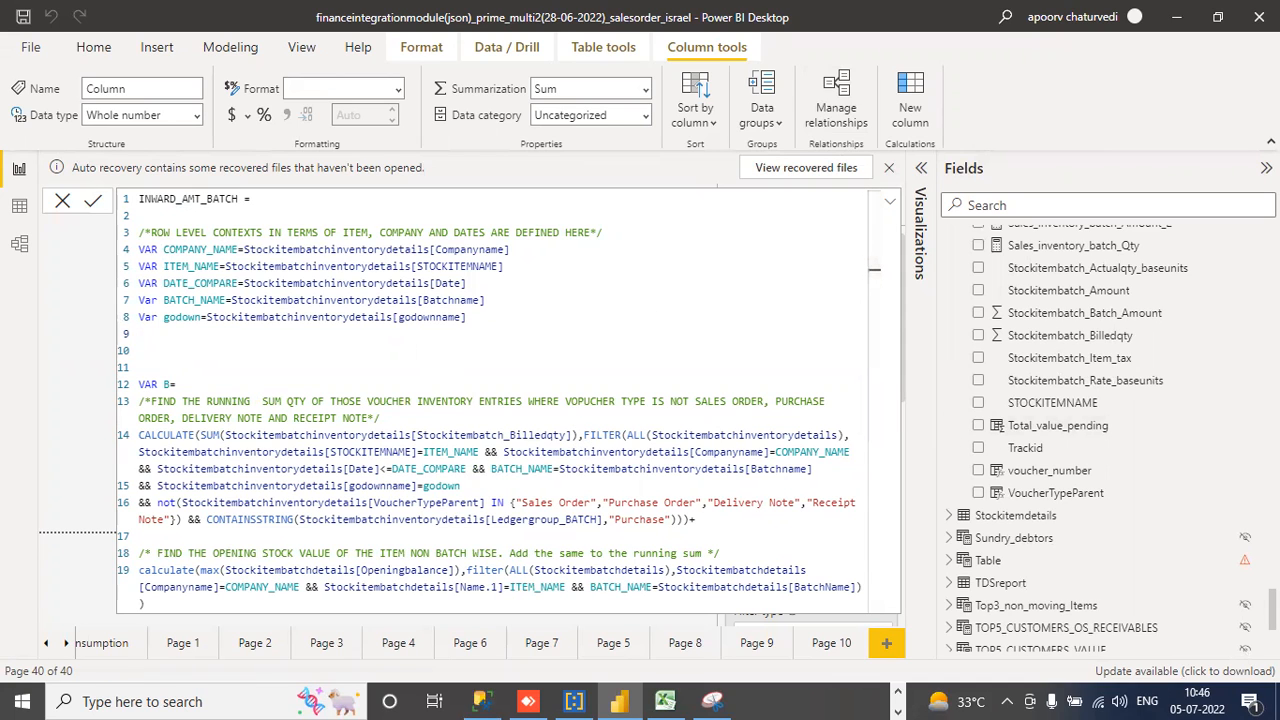
{"action": "scroll", "coordinate": [1100, 430], "scroll_direction": "up", "scroll_amount": 2}
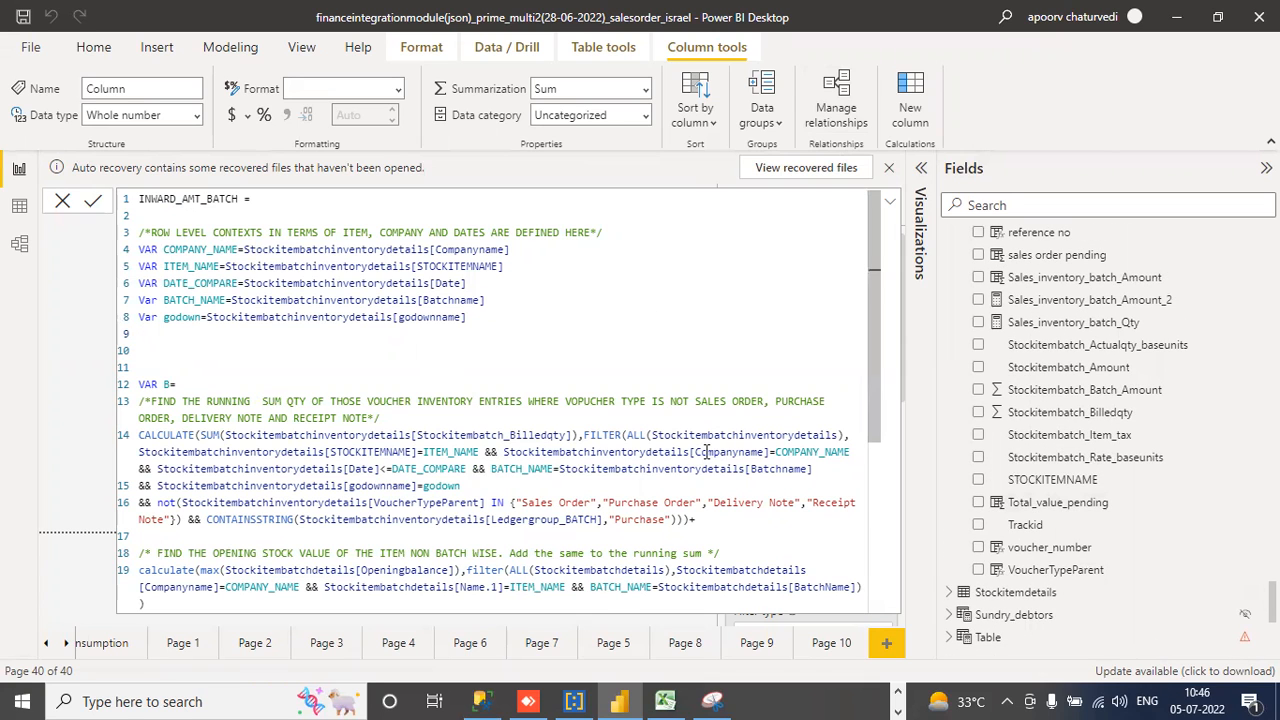
{"action": "left_click", "coordinate": [567, 434]}
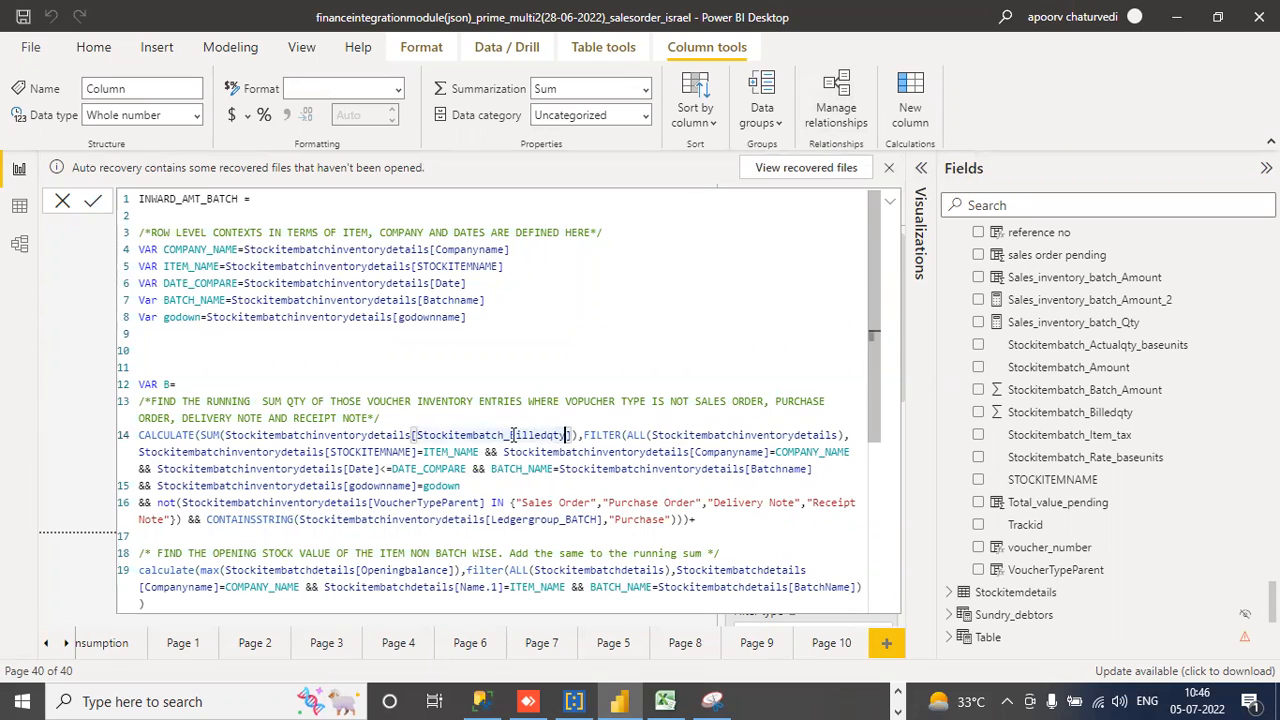
{"action": "left_click", "coordinate": [511, 434], "text": "shift"}
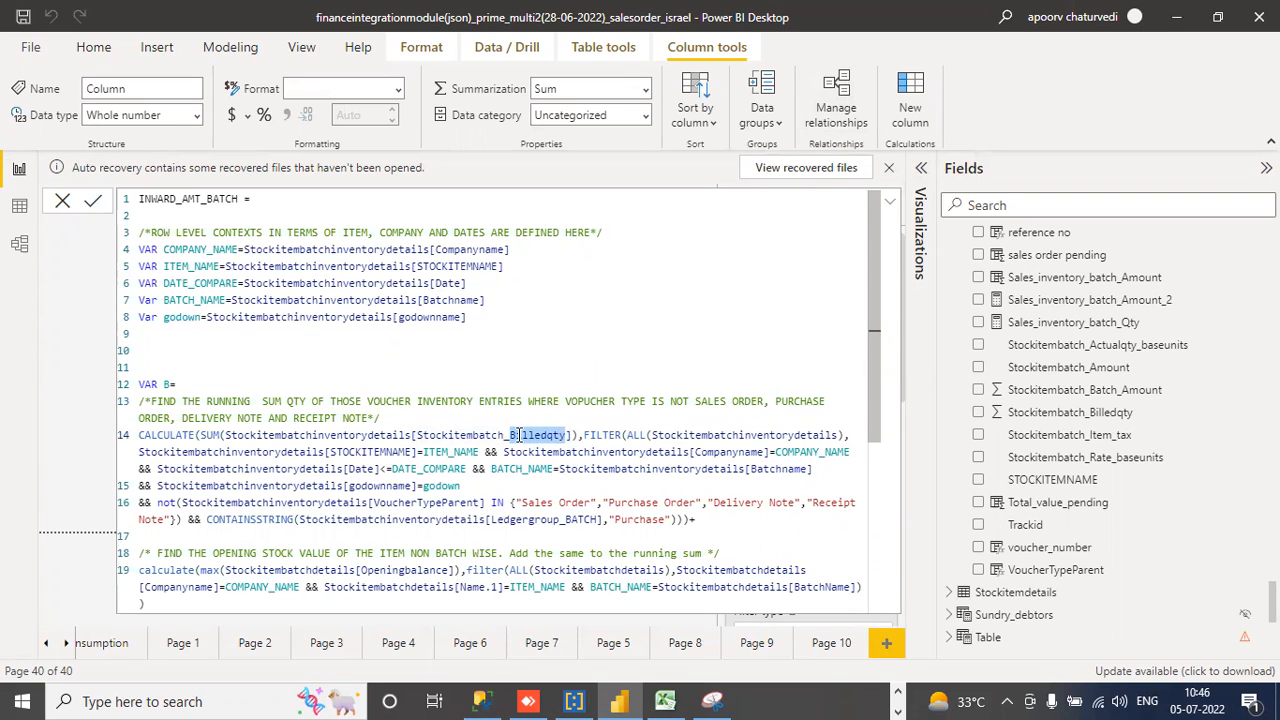
{"action": "key", "text": "BackSpace"}
{"action": "type", "text": "atch"}
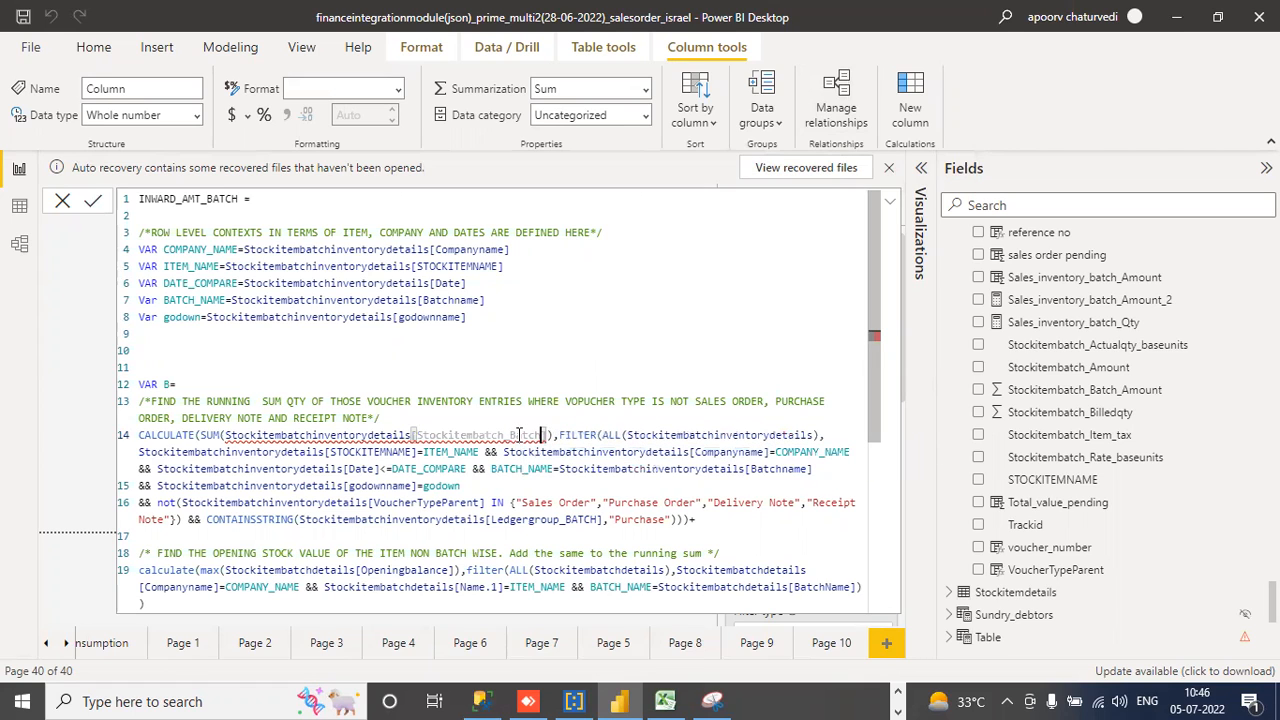
{"action": "type", "text": "_Amount"}
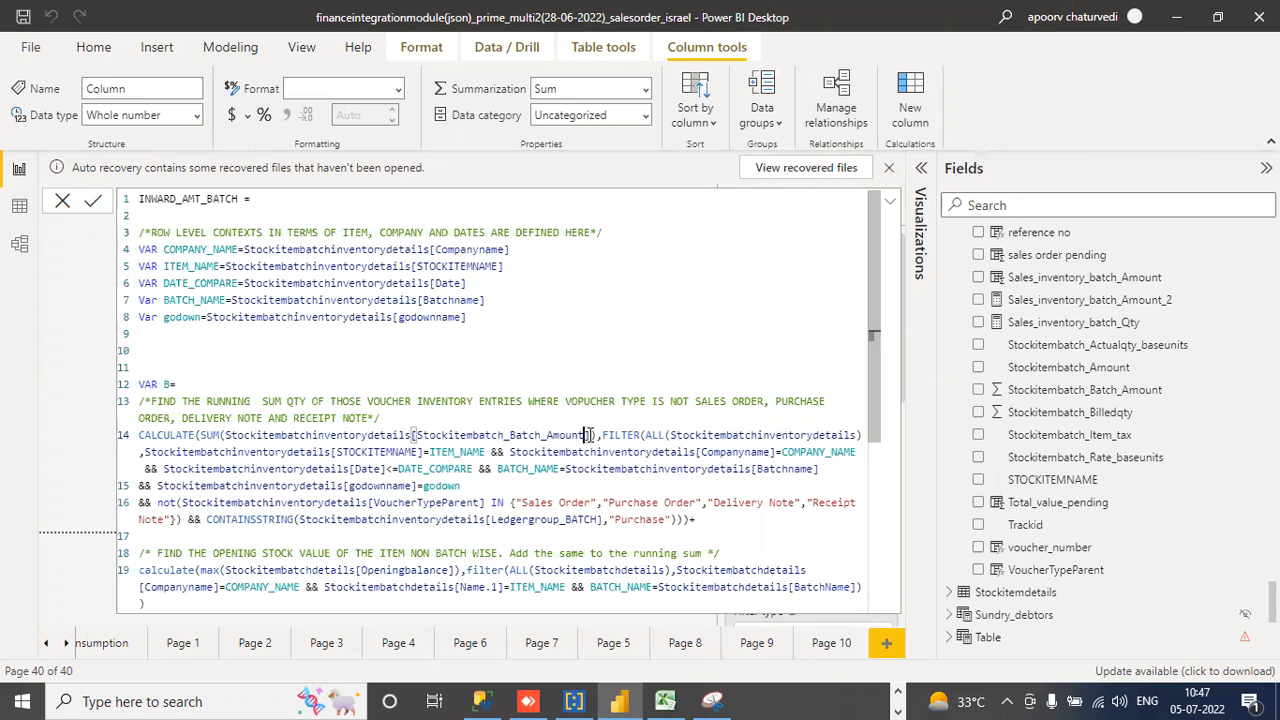
{"action": "left_click", "coordinate": [593, 434]}
{"action": "type", "text": "(1-stock"}
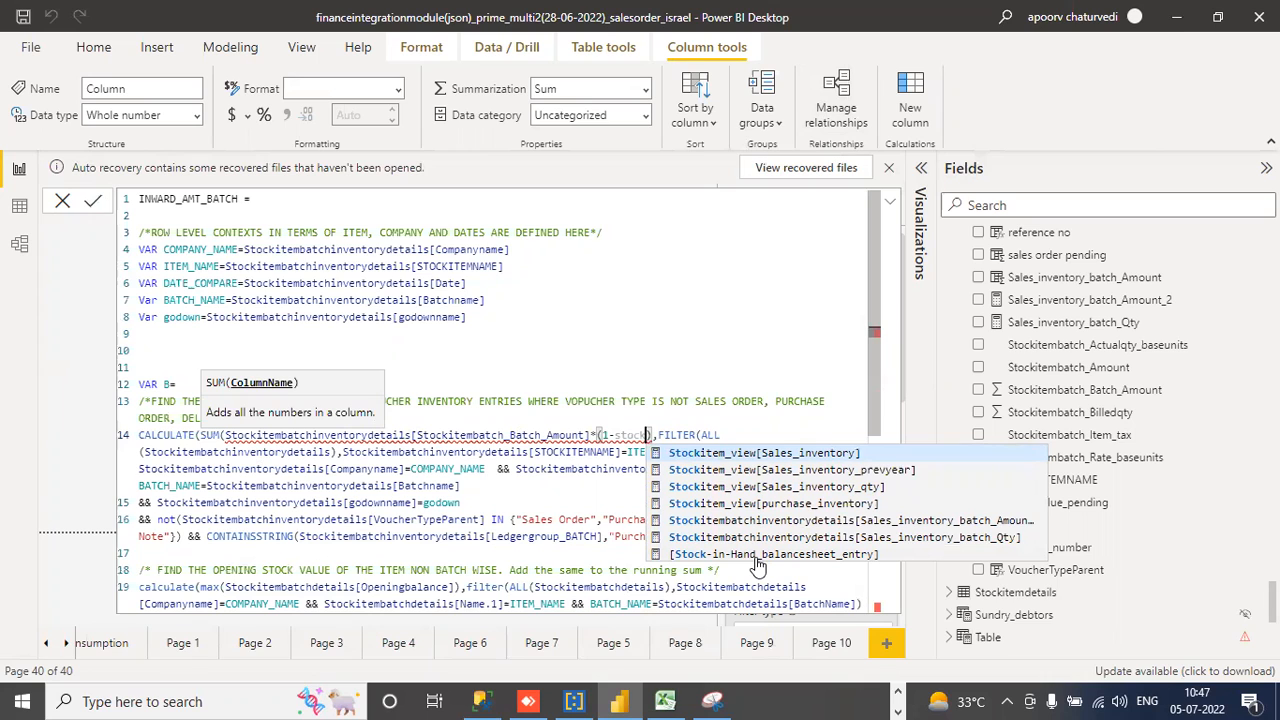
{"action": "type", "text": "item"}
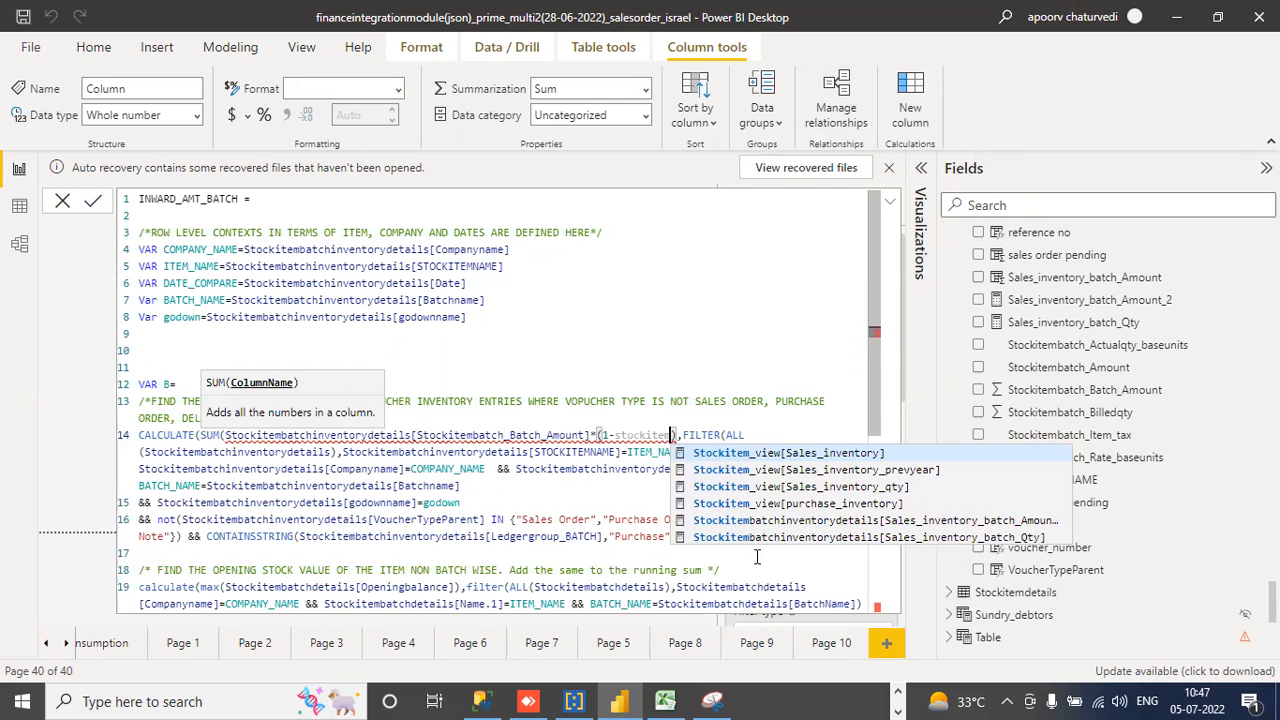
{"action": "key", "text": "BackSpace"}
{"action": "key", "text": "BackSpace"}
{"action": "key", "text": "BackSpace"}
{"action": "key", "text": "BackSpace"}
{"action": "key", "text": "BackSpace"}
{"action": "key", "text": "BackSpace"}
{"action": "key", "text": "BackSpace"}
{"action": "key", "text": "BackSpace"}
{"action": "key", "text": "BackSpace"}
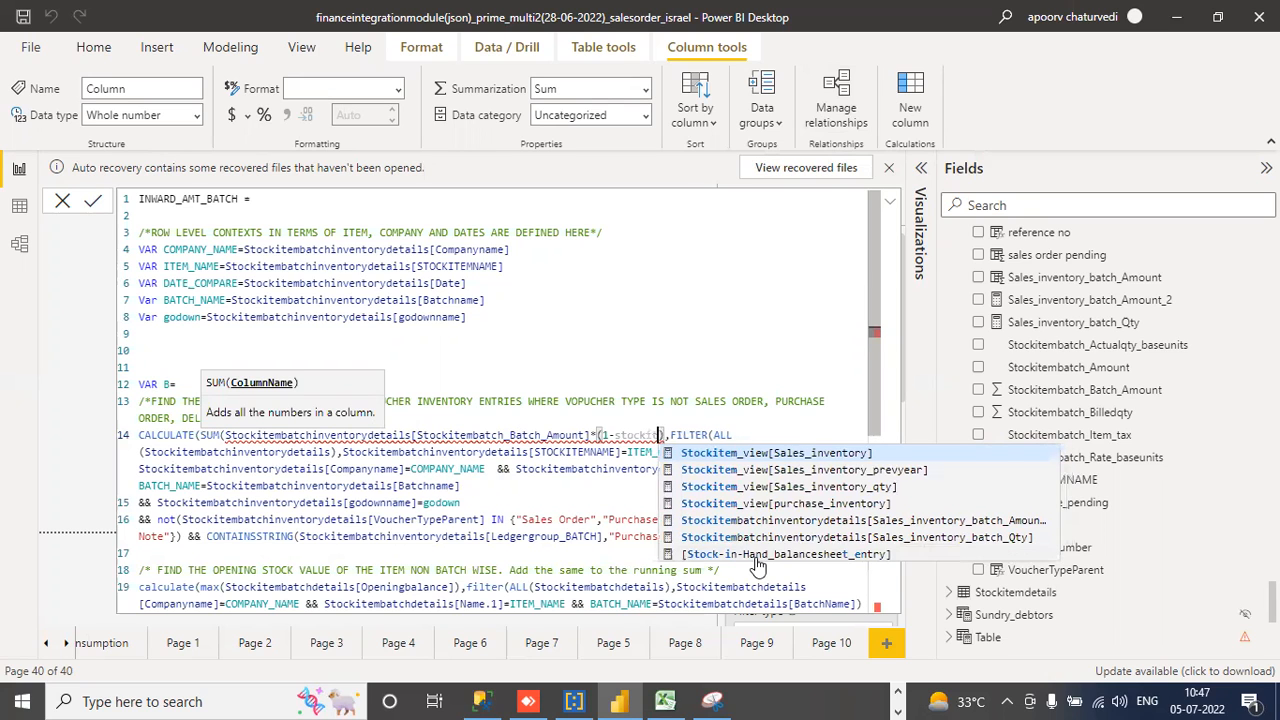
{"action": "type", "text": "disc"}
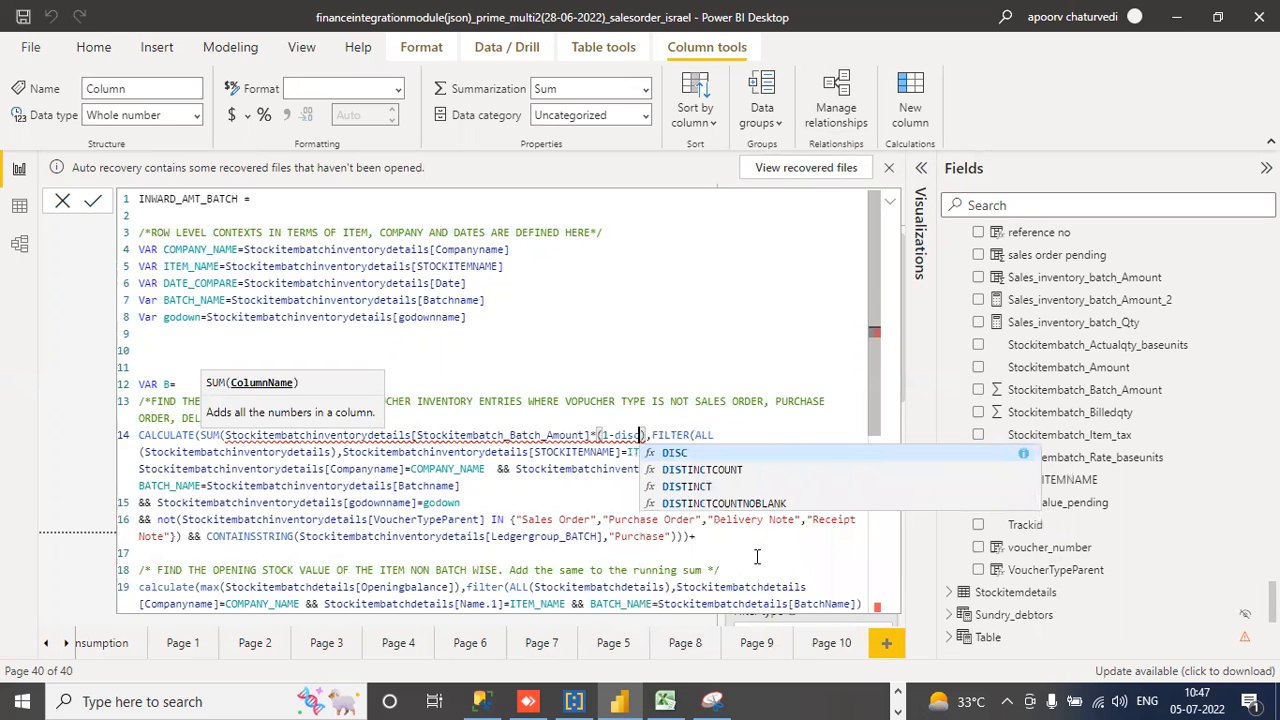
{"action": "key", "text": "BackSpace"}
{"action": "key", "text": "BackSpace"}
{"action": "key", "text": "BackSpace"}
{"action": "key", "text": "BackSpace"}
{"action": "key", "text": "BackSpace"}
{"action": "key", "text": "BackSpace"}
{"action": "key", "text": "BackSpace"}
{"action": "key", "text": "BackSpace"}
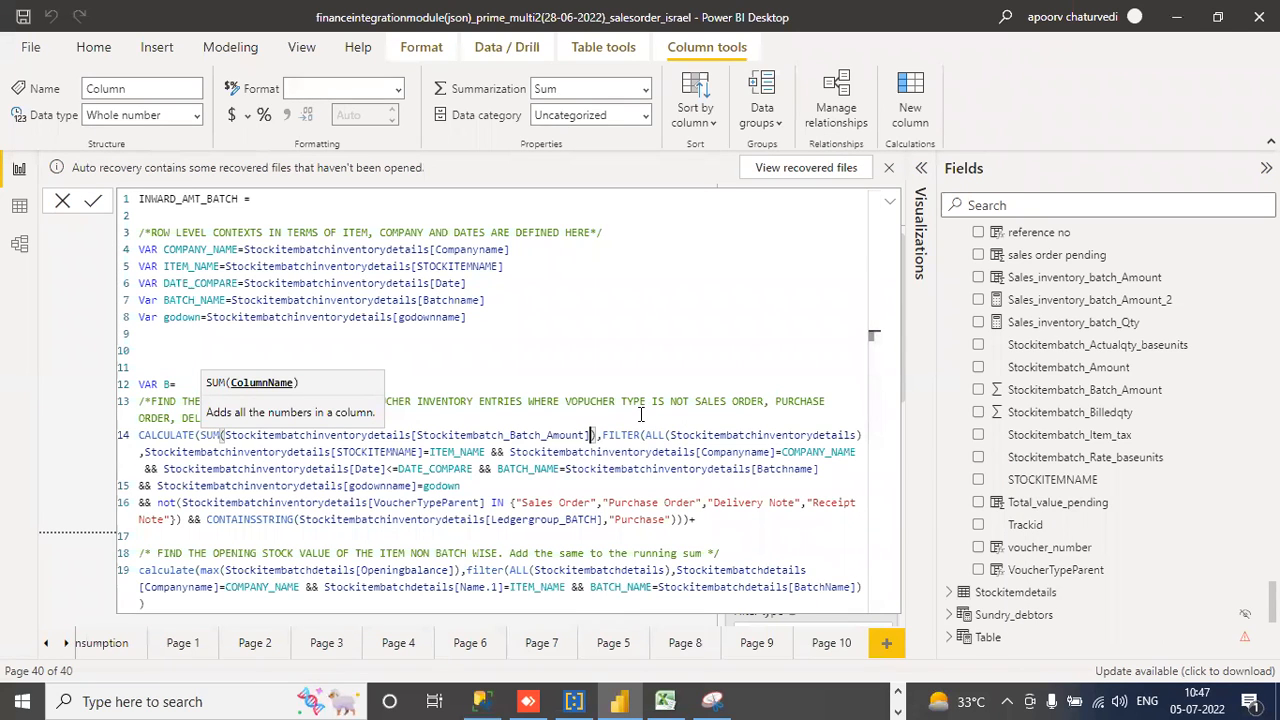
{"action": "left_click", "coordinate": [654, 452]}
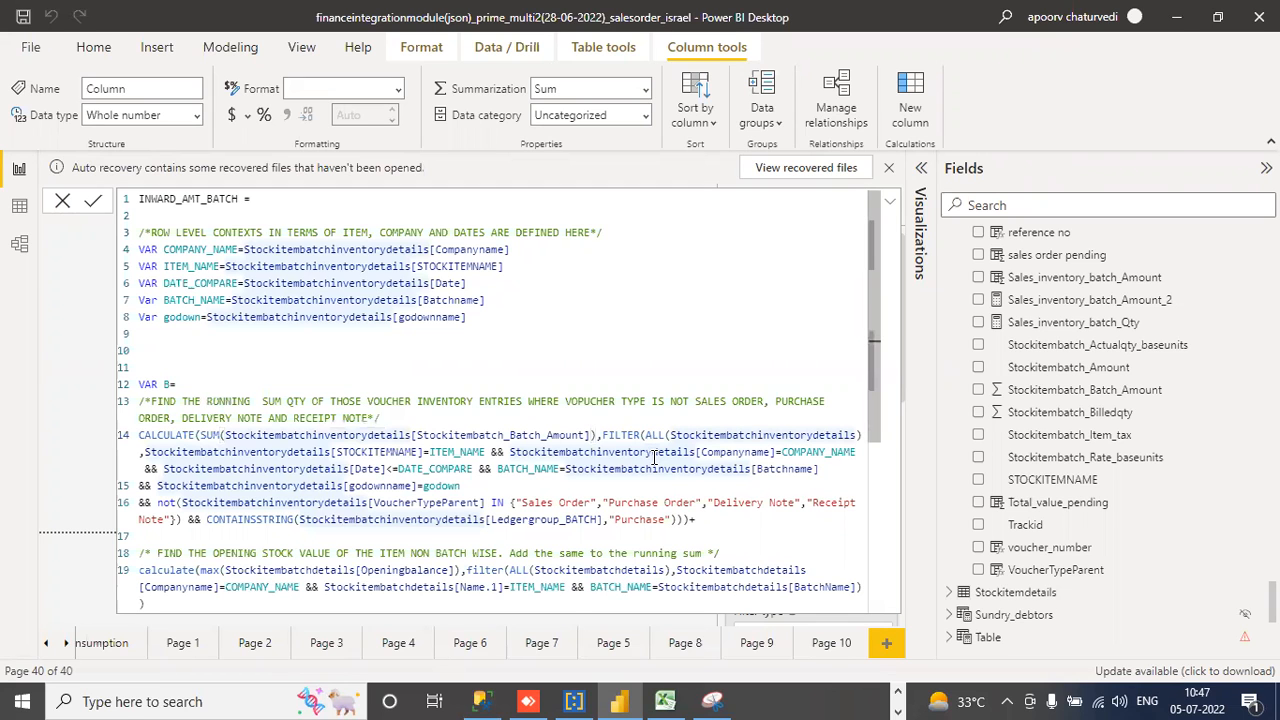
- Change the opening stock expression's MAX from Stockitembatchdetails[Openingbalance] to Stockitembatchdetails[OpeningValue]
{"action": "left_click_drag", "start_coordinate": [870, 355], "coordinate": [870, 452]}
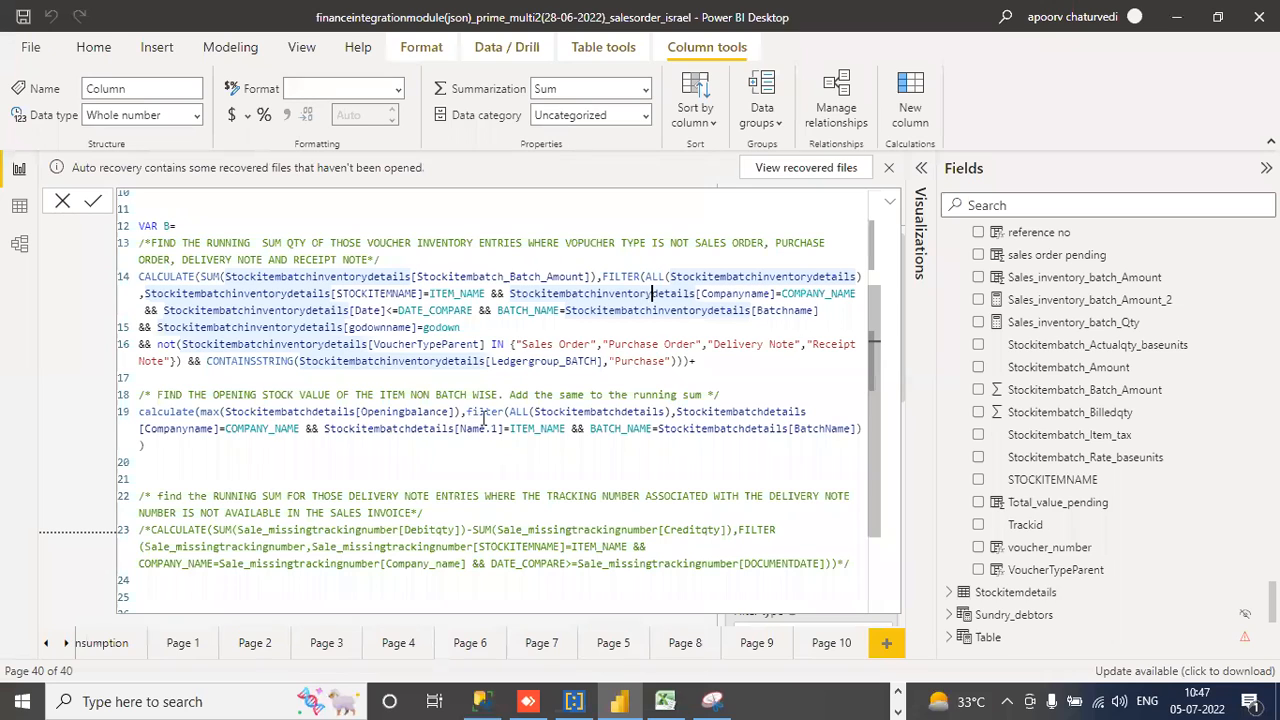
{"action": "left_click", "coordinate": [585, 410]}
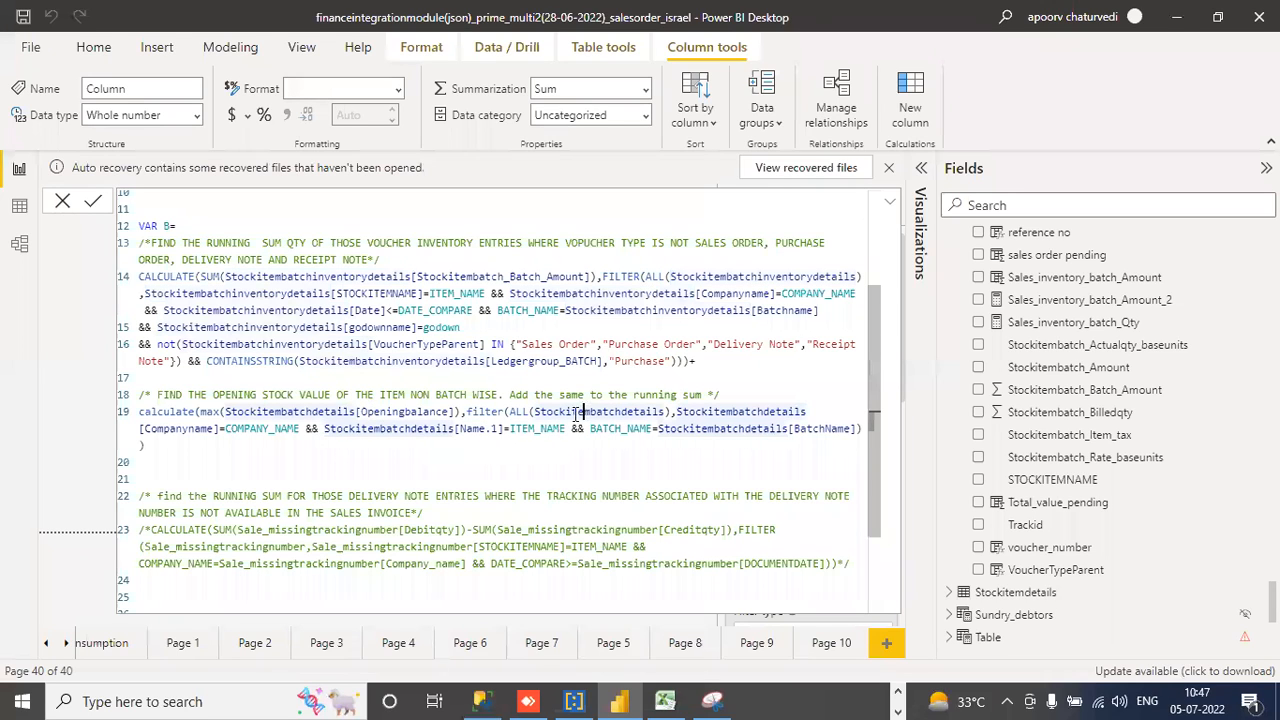
{"action": "left_click_drag", "start_coordinate": [447, 411], "coordinate": [405, 411]}
{"action": "type", "text": "Value"}
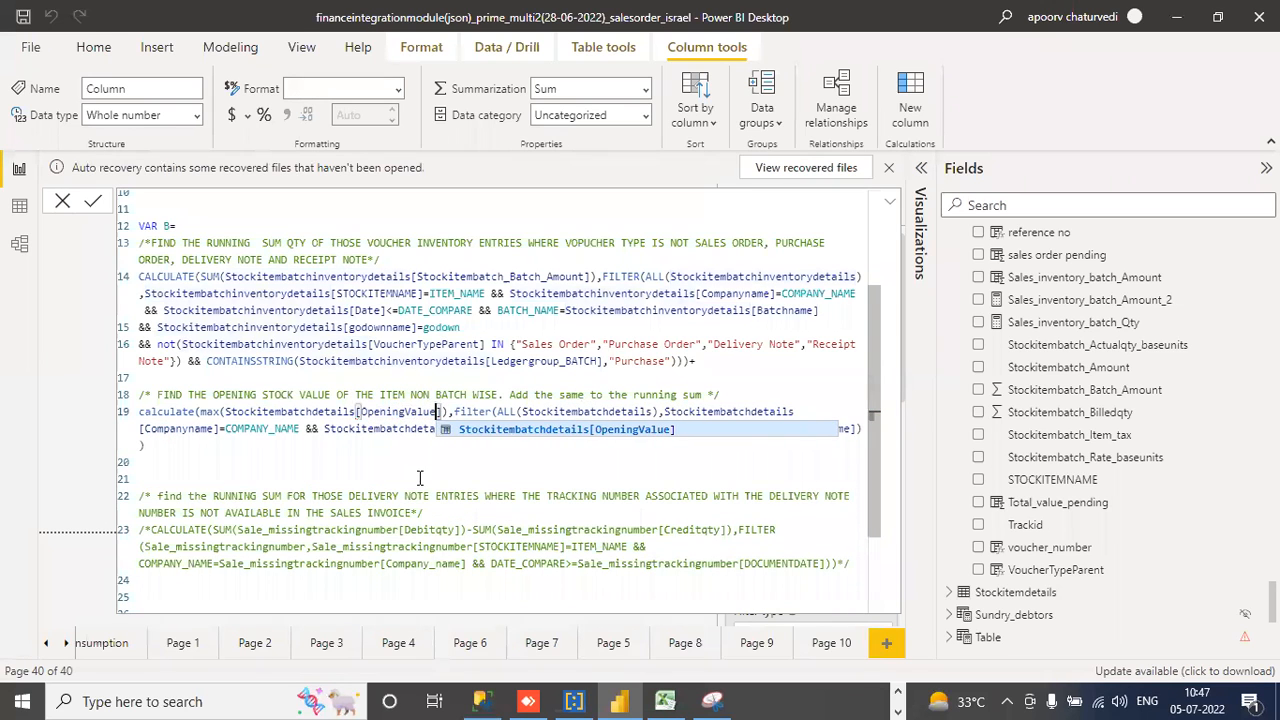
{"action": "left_click", "coordinate": [420, 478]}
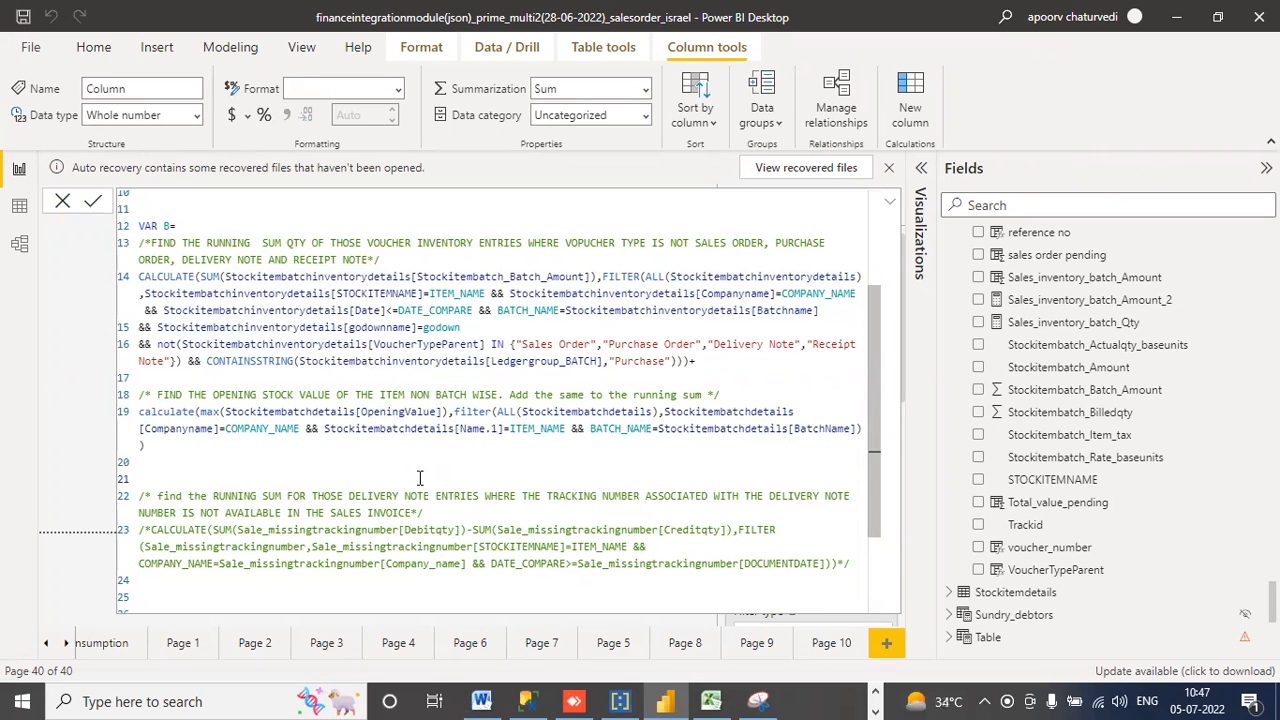
- Review the INWARD_AMT_BATCH formula's row-level context variables, filter conditions and opening stock expression alongside the Word cheatsheet
{"action": "left_click_drag", "start_coordinate": [867, 365], "coordinate": [868, 249]}
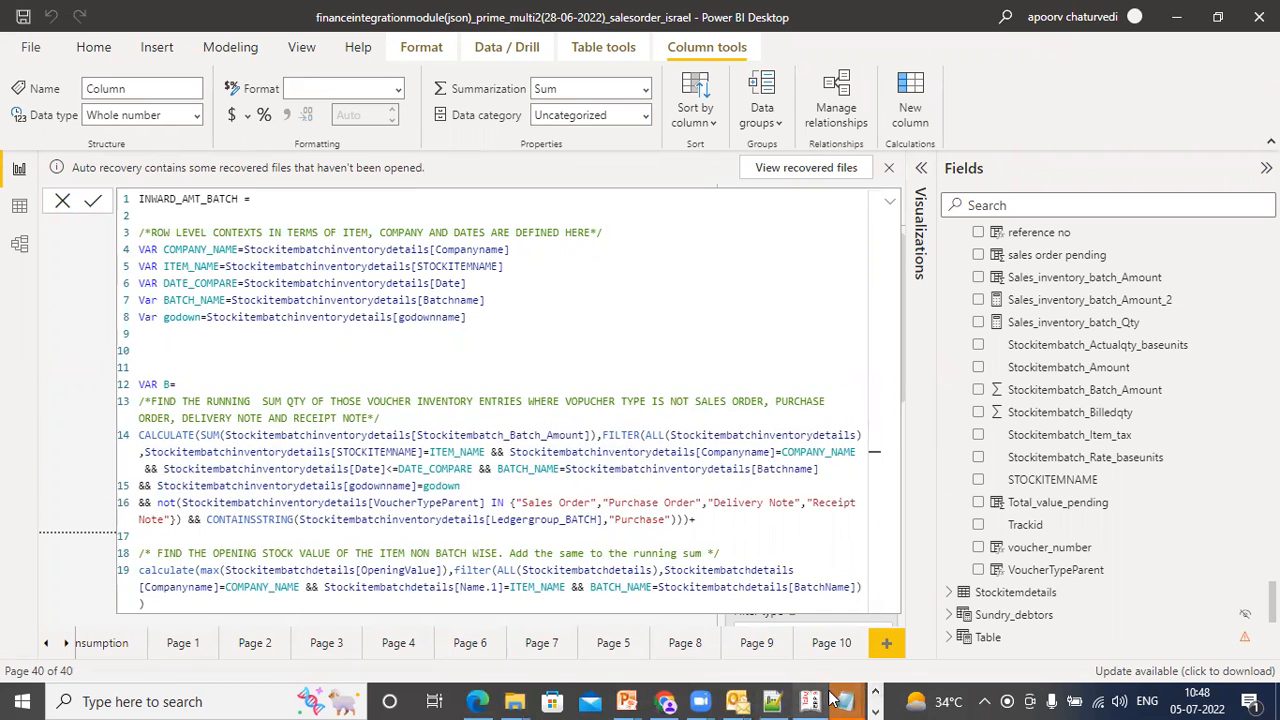
{"action": "left_click", "coordinate": [876, 691]}
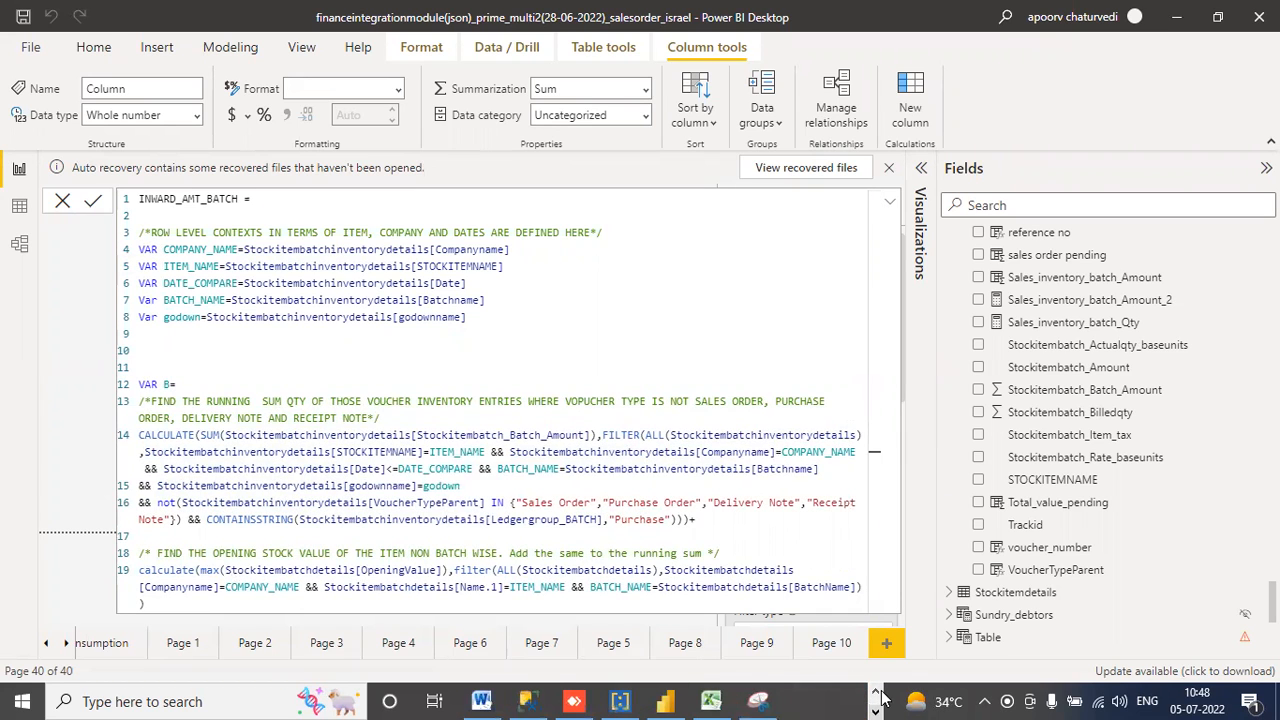
{"action": "left_click", "coordinate": [481, 701]}
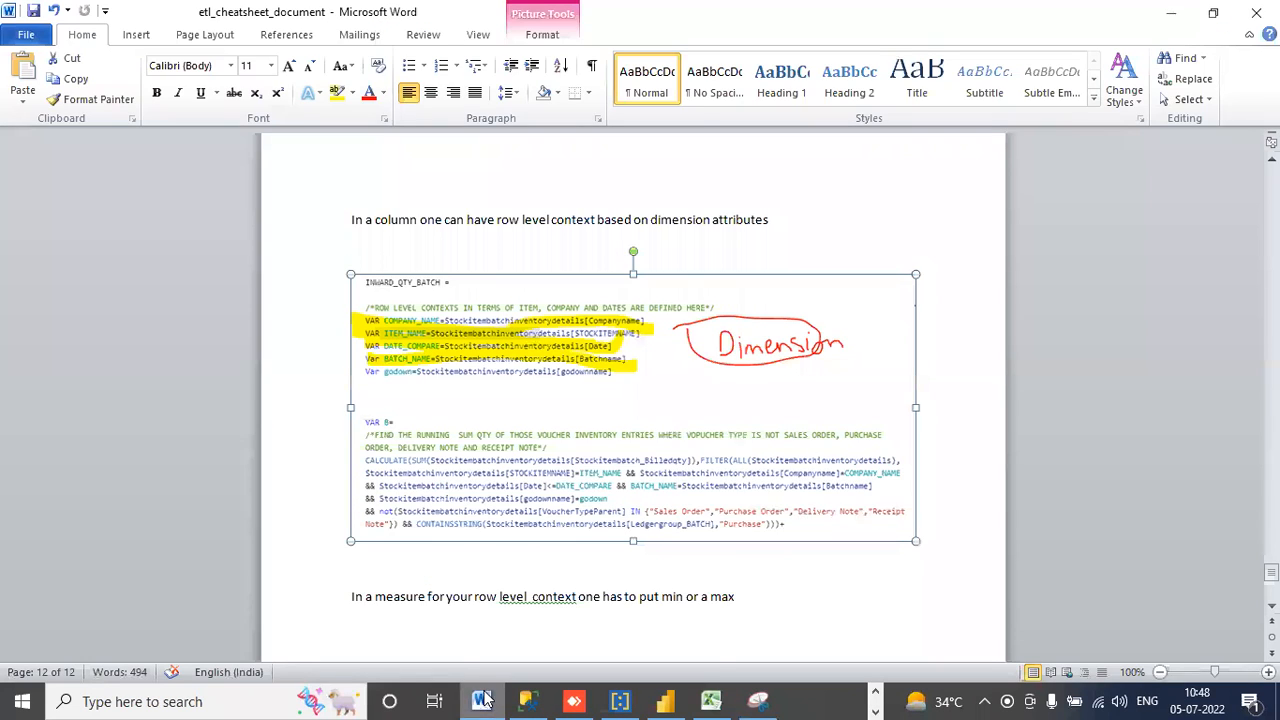
{"action": "left_click", "coordinate": [664, 701]}
{"action": "left_click", "coordinate": [554, 277]}
{"action": "left_click", "coordinate": [535, 256]}
{"action": "left_click", "coordinate": [529, 271]}
{"action": "left_click", "coordinate": [575, 416]}
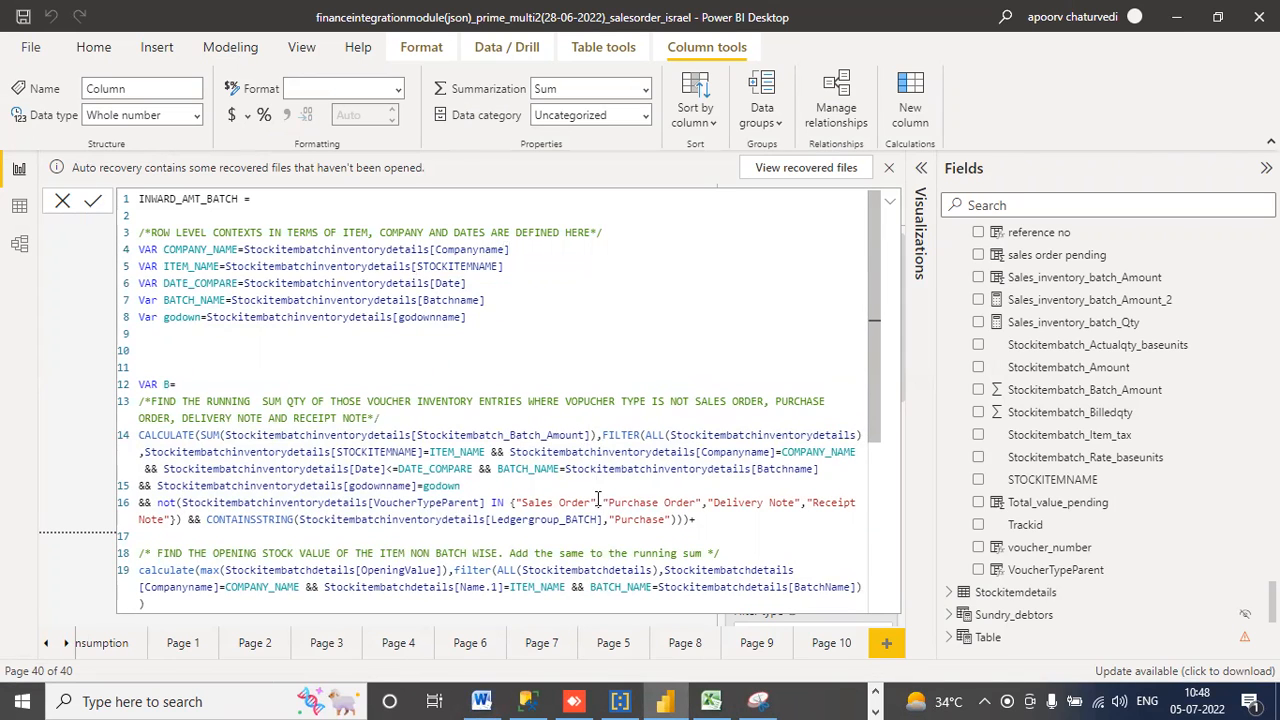
{"action": "left_click", "coordinate": [505, 502]}
{"action": "left_click", "coordinate": [500, 588]}
- Switch to the etl_cheatsheet_document in Word and add the line "Give an example of snapshot created" below the note about measures
{"action": "left_click", "coordinate": [481, 701]}
{"action": "left_click", "coordinate": [539, 641]}
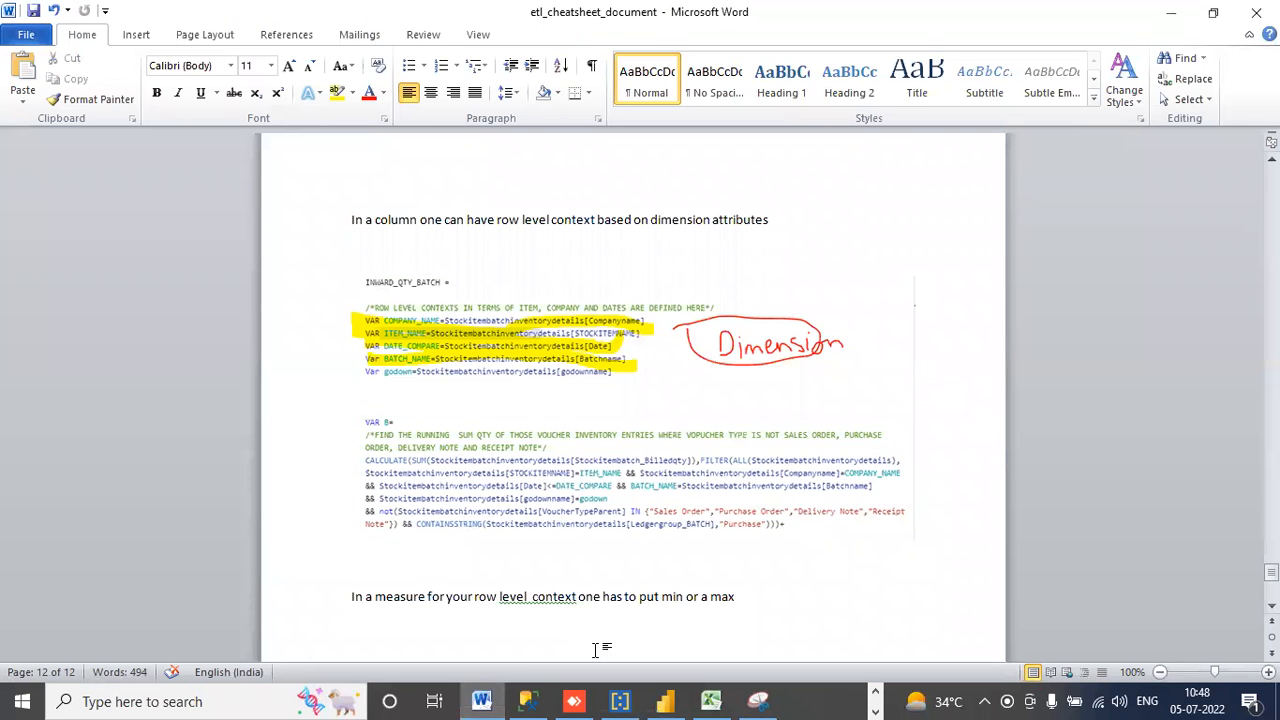
{"action": "left_click", "coordinate": [746, 597]}
{"action": "key", "text": "Return"}
{"action": "key", "text": "Return"}
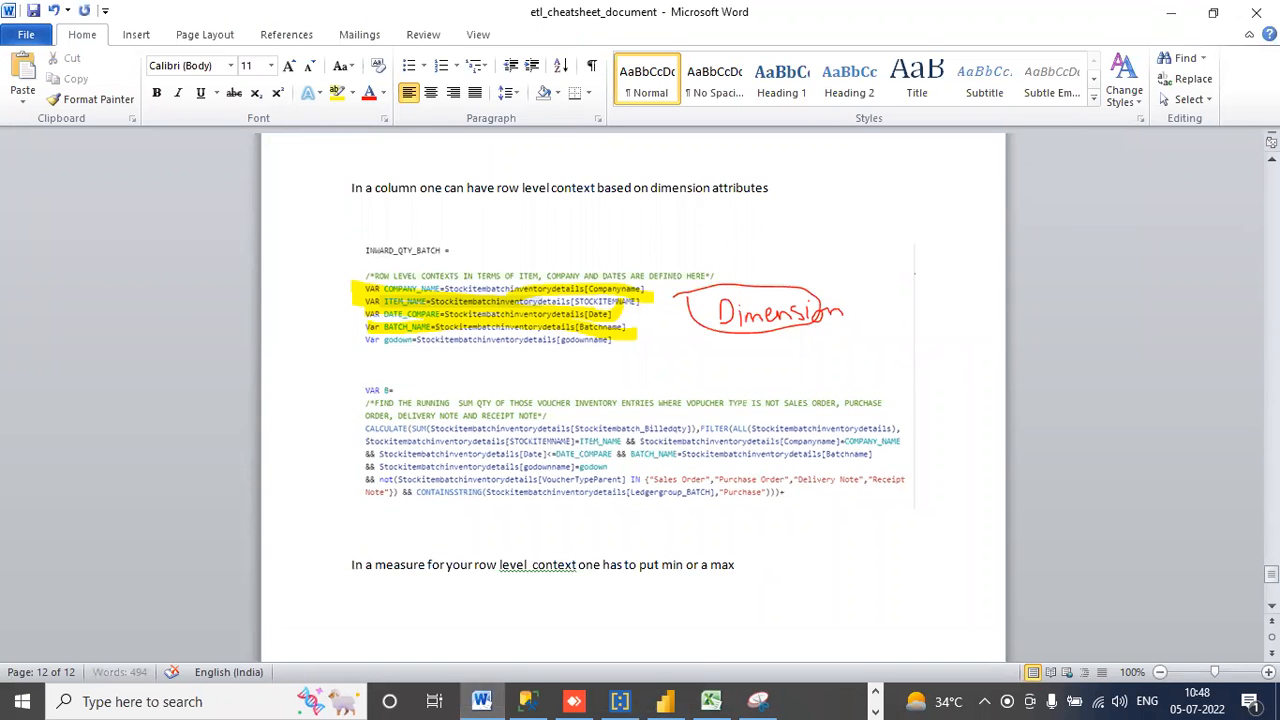
{"action": "type", "text": "Glve an exmaple of"}
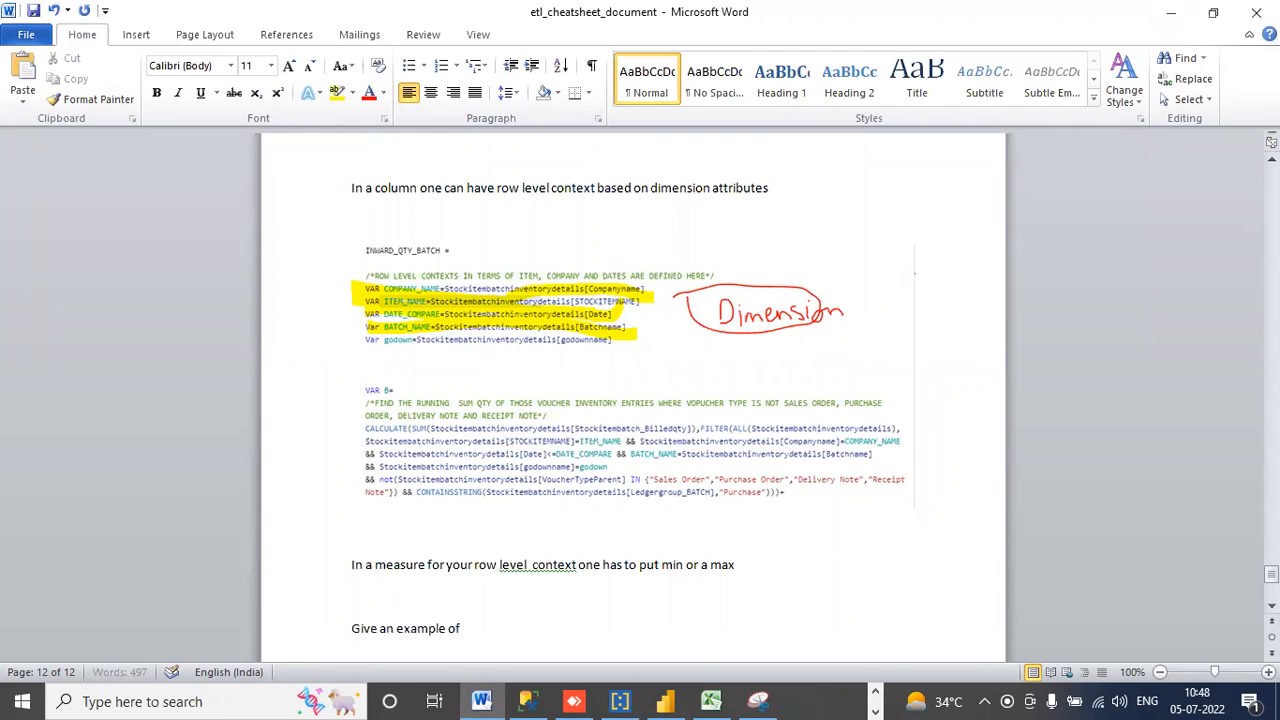
{"action": "type", "text": " snapshot created"}
{"action": "key", "text": "Return"}
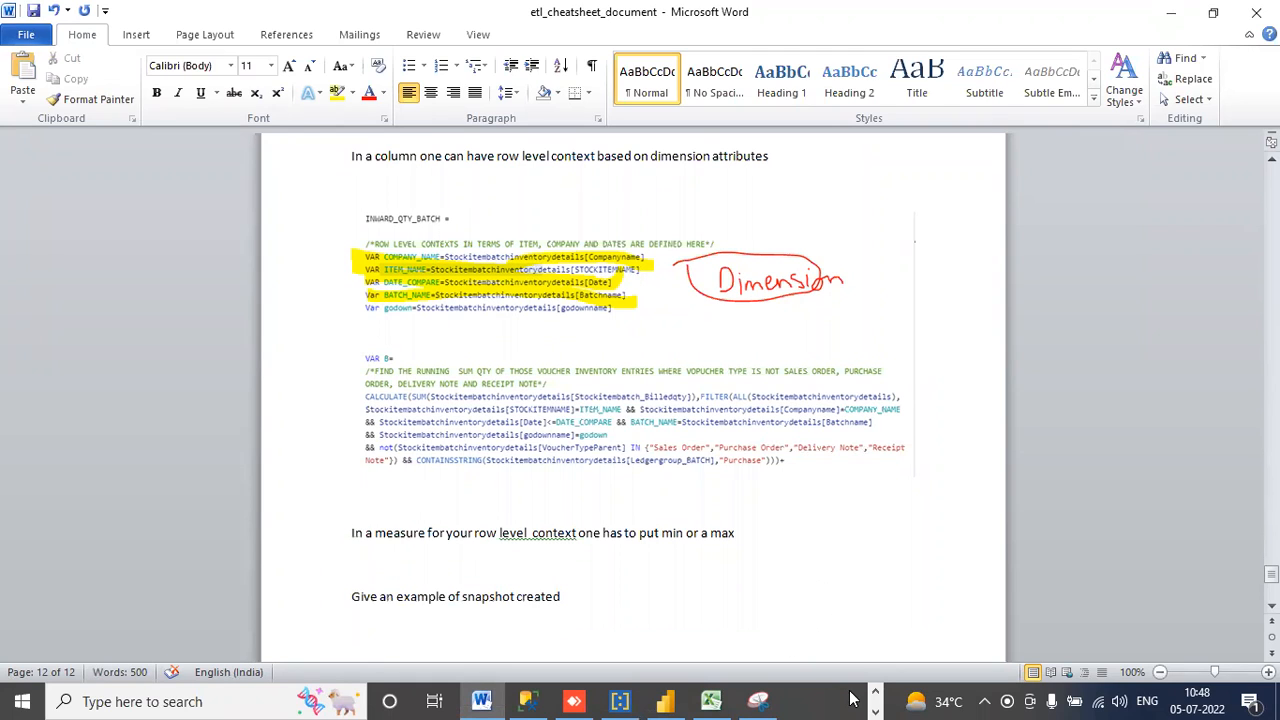
- Open Snipping Tool for a new capture and switch to the INWARD_AMT_BATCH formula in Power BI
{"action": "left_click", "coordinate": [757, 701]}
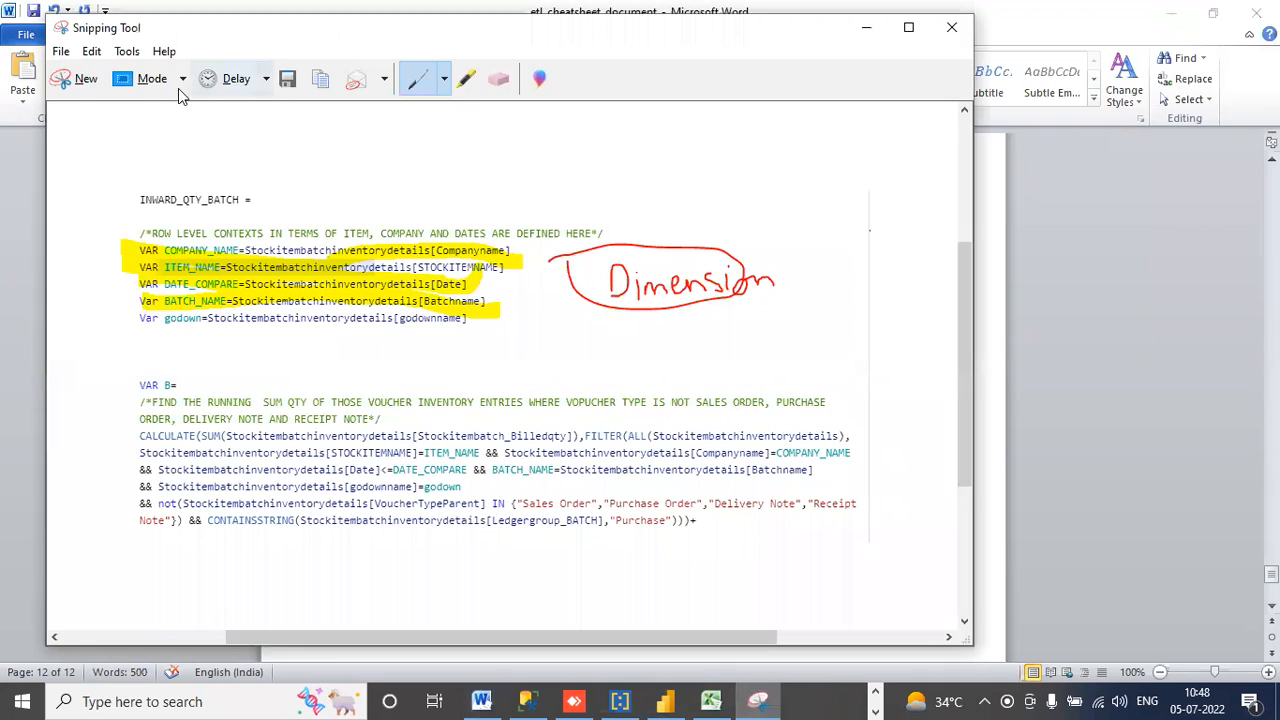
{"action": "left_click", "coordinate": [86, 78]}
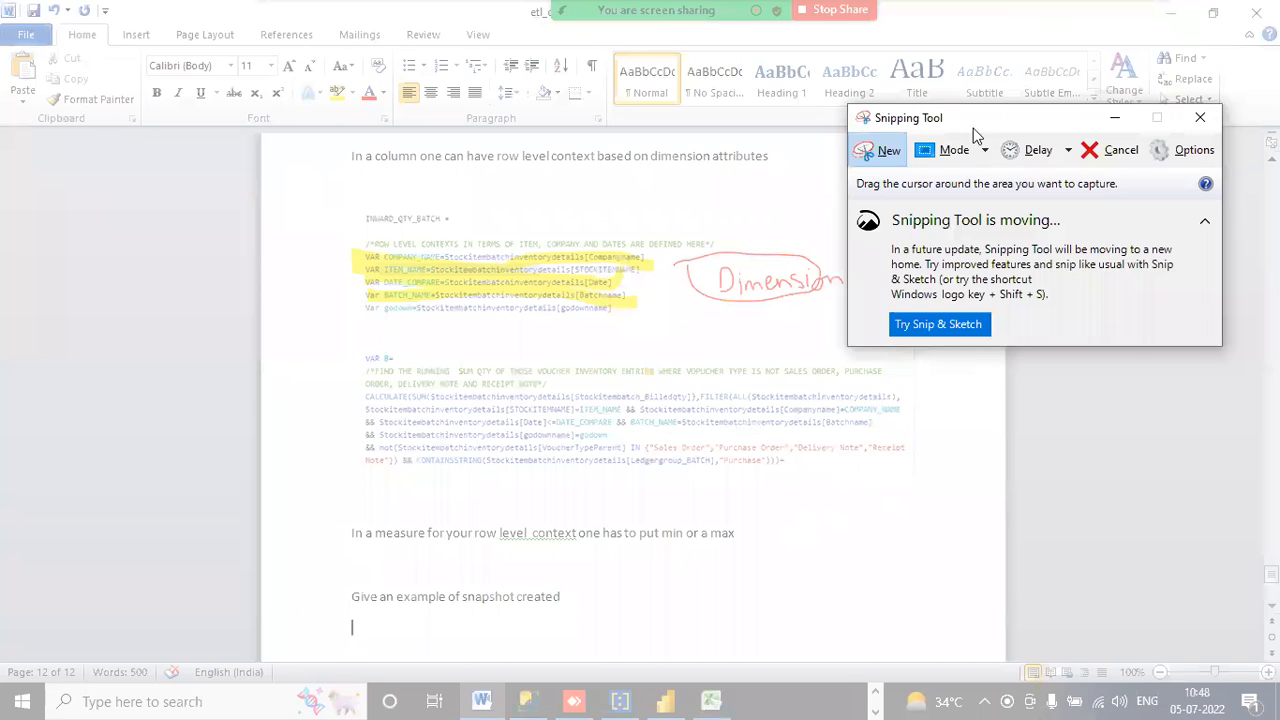
{"action": "left_click", "coordinate": [889, 150]}
{"action": "left_click", "coordinate": [620, 700]}
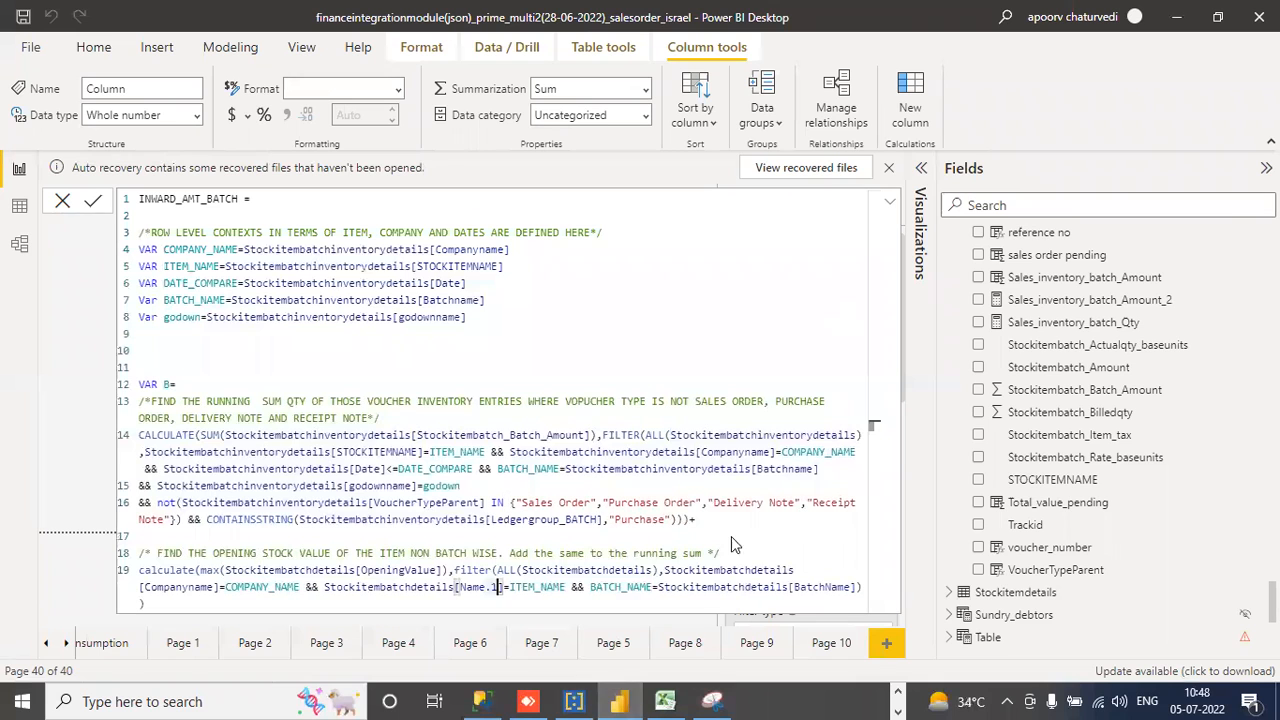
- Capture the INWARD_AMT_BATCH formula without its line numbers and highlight the first line of the opening stock calculation
{"action": "left_click", "coordinate": [711, 701]}
{"action": "left_click", "coordinate": [871, 151]}
{"action": "left_click_drag", "start_coordinate": [130, 185], "coordinate": [886, 619]}
{"action": "left_click", "coordinate": [463, 65]}
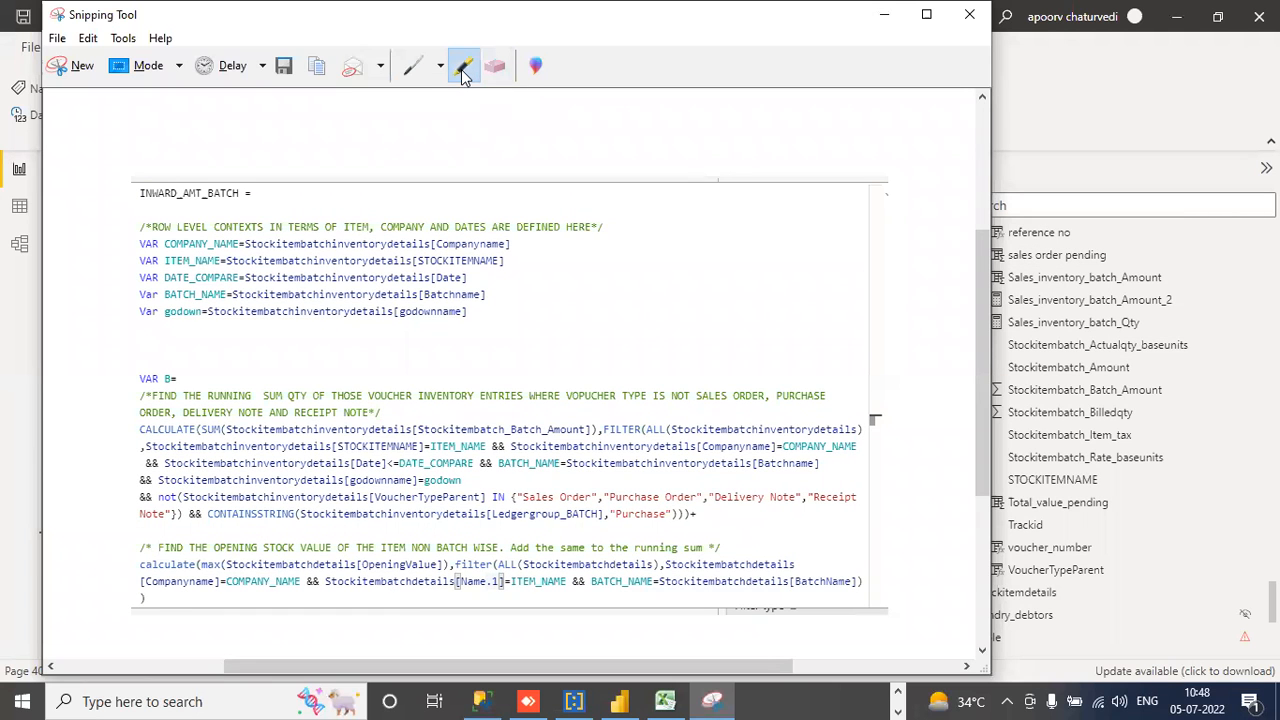
{"action": "mouse_move", "coordinate": [138, 566]}
{"action": "left_mouse_down"}
{"action": "mouse_move", "coordinate": [334, 548]}
{"action": "mouse_move", "coordinate": [370, 566]}
{"action": "mouse_move", "coordinate": [795, 564]}
{"action": "left_mouse_up"}
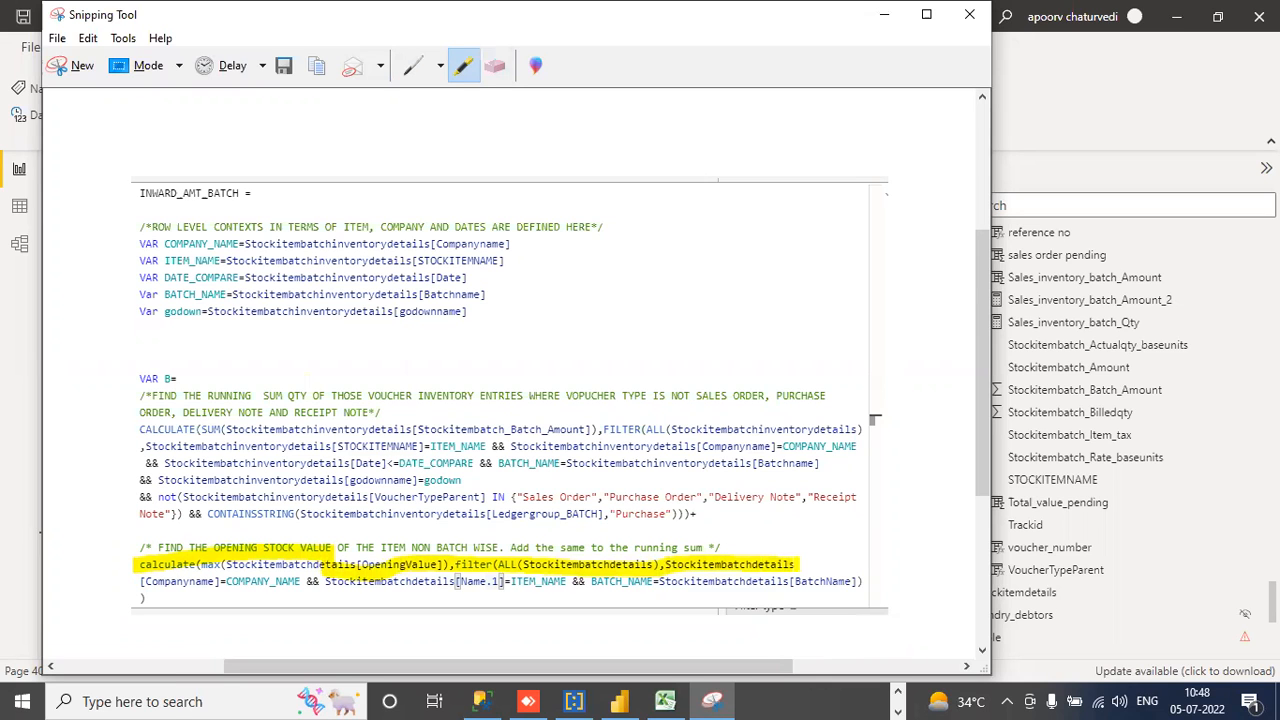
- Take a new snip of the INWARD_AMT_BATCH formula with line numbers, highlighting the DATE_COMPARE variable and the [Date]<=DATE_COMPARE condition
{"action": "left_click", "coordinate": [80, 66]}
{"action": "mouse_move", "coordinate": [120, 188]}
{"action": "left_mouse_down"}
{"action": "mouse_move", "coordinate": [270, 535]}
{"action": "mouse_move", "coordinate": [876, 614]}
{"action": "left_mouse_up"}
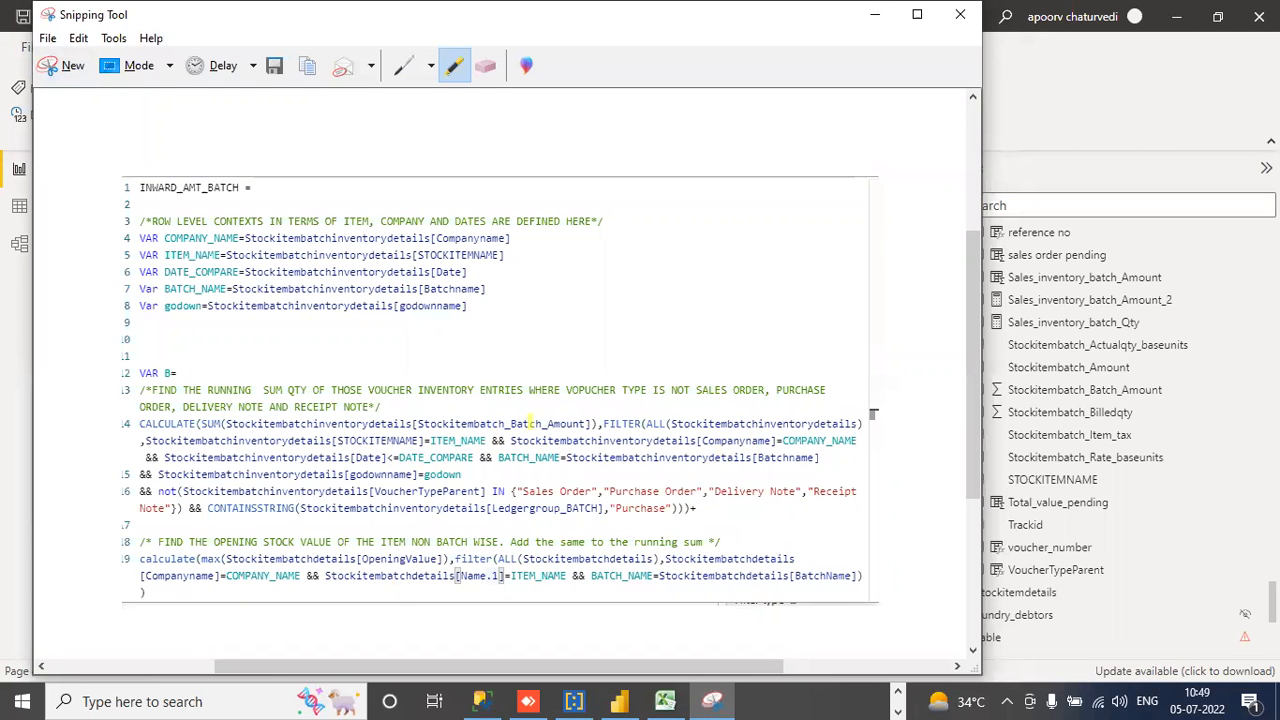
{"action": "left_click_drag", "start_coordinate": [163, 457], "coordinate": [472, 457]}
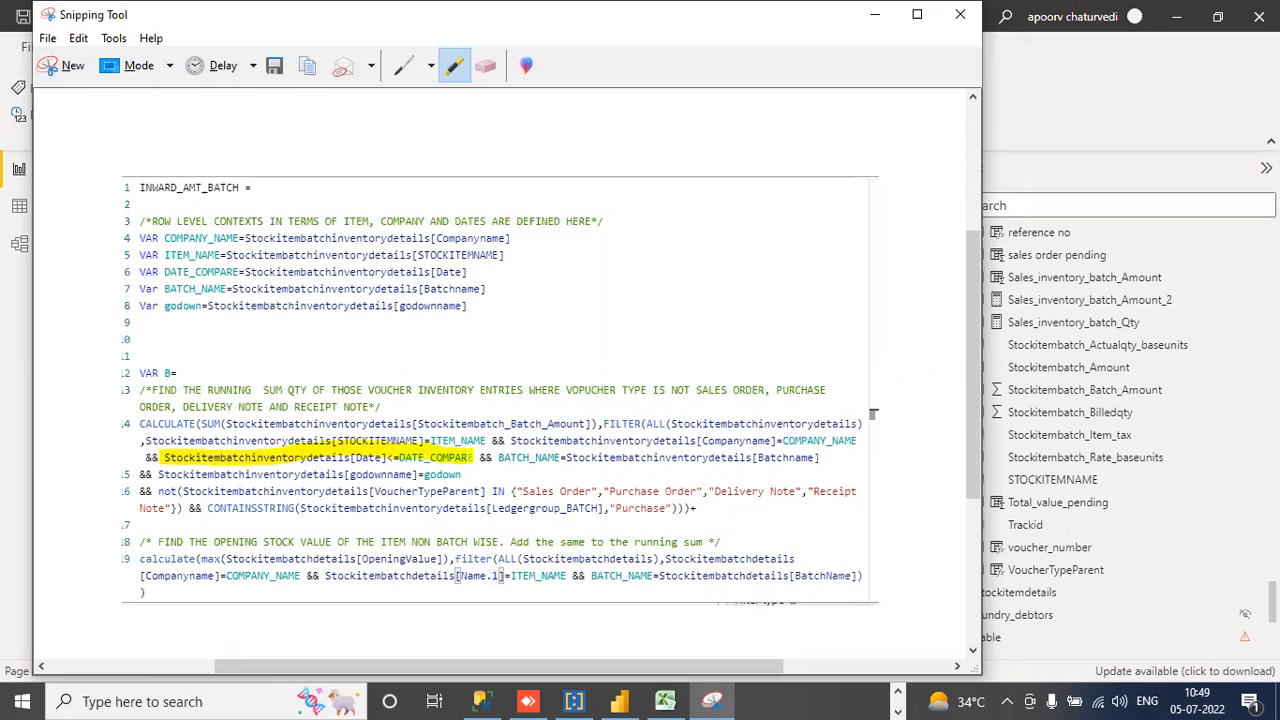
{"action": "left_click_drag", "start_coordinate": [139, 271], "coordinate": [468, 271]}
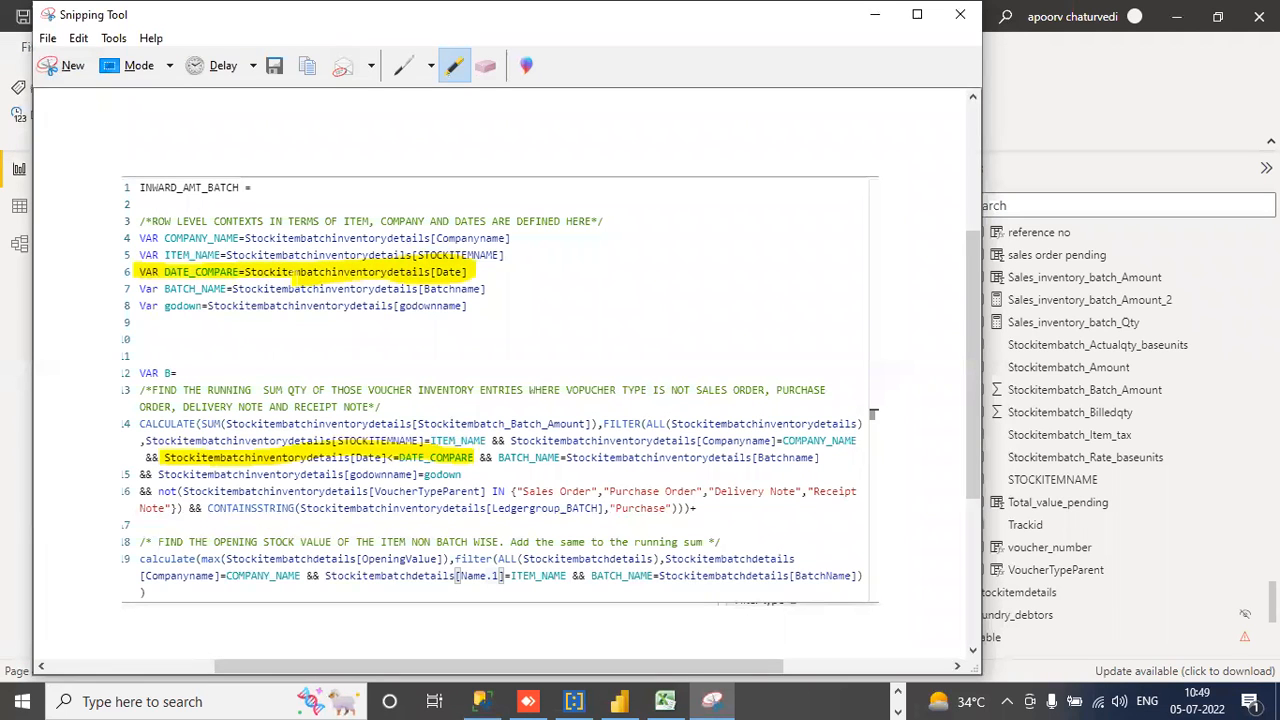
- Copy the highlighted snip and paste it into the Word etl_cheatsheet_document below "Give an example of snapshot created"
{"action": "left_click", "coordinate": [78, 38]}
{"action": "left_click", "coordinate": [100, 79]}
{"action": "left_click", "coordinate": [82, 40]}
{"action": "left_click", "coordinate": [98, 60]}
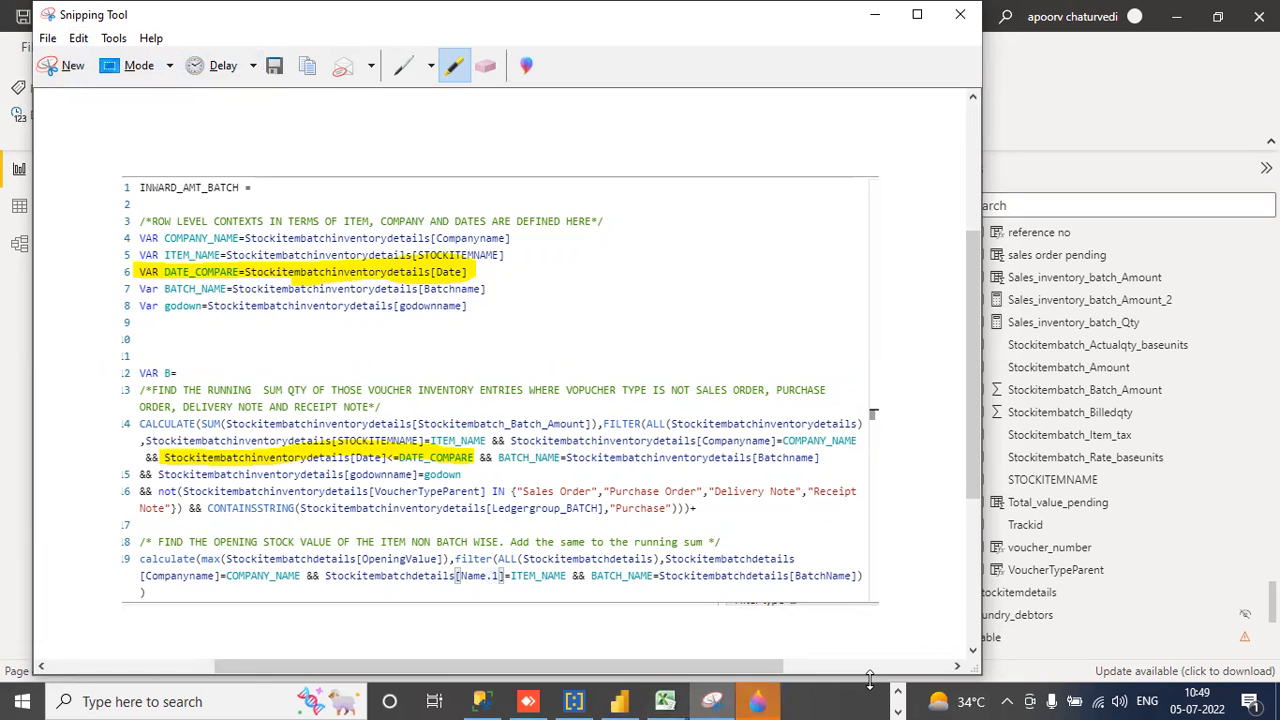
{"action": "left_click", "coordinate": [898, 692]}
{"action": "left_click", "coordinate": [878, 700]}
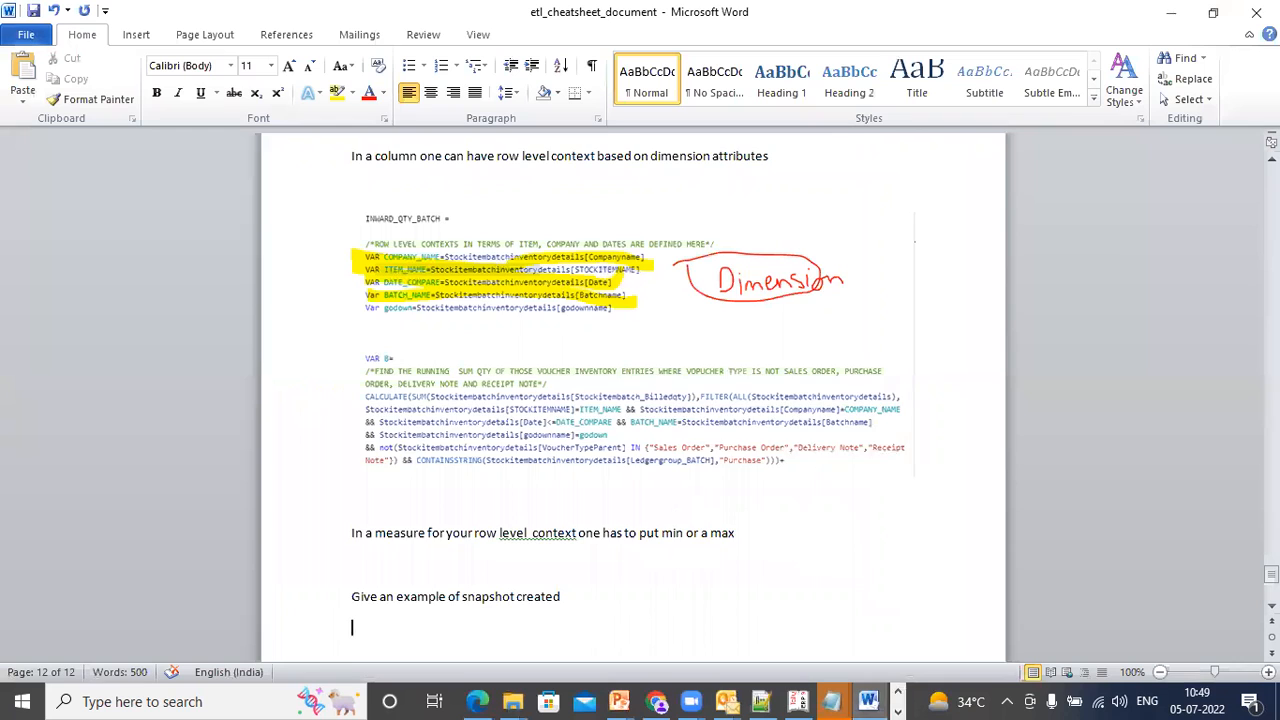
{"action": "key", "text": "ctrl+v"}
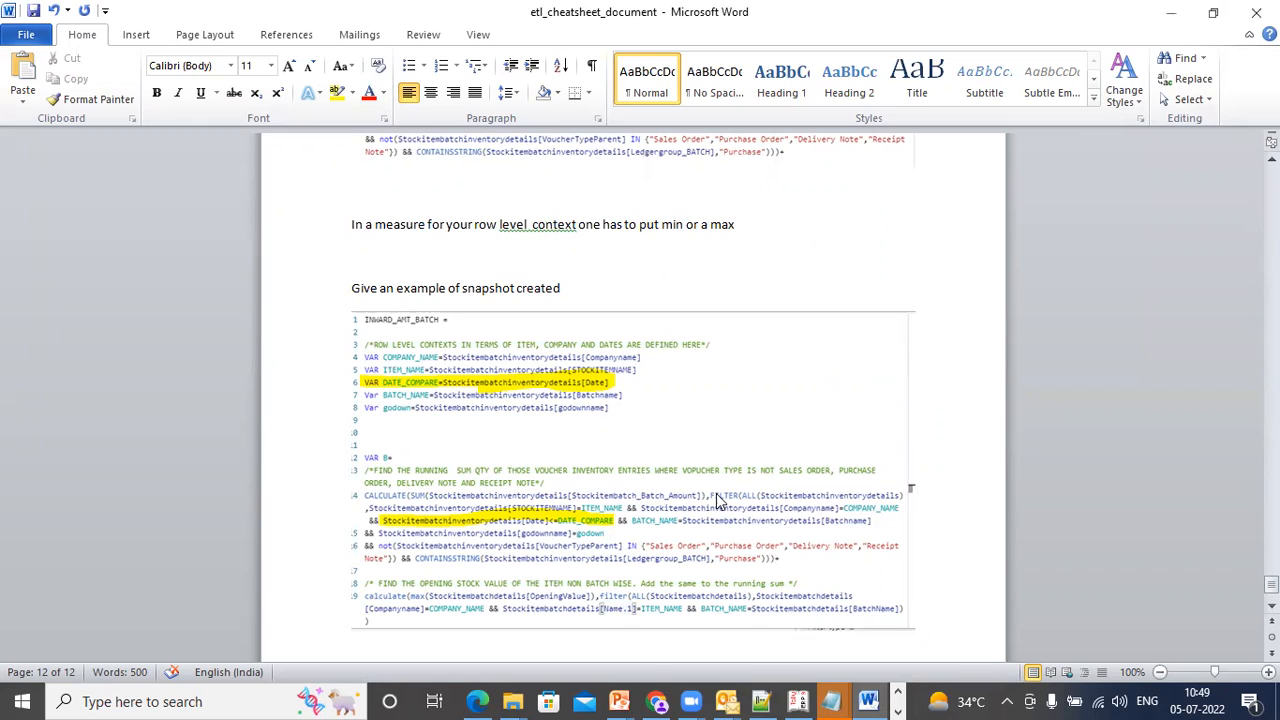
{"action": "left_click", "coordinate": [716, 500]}
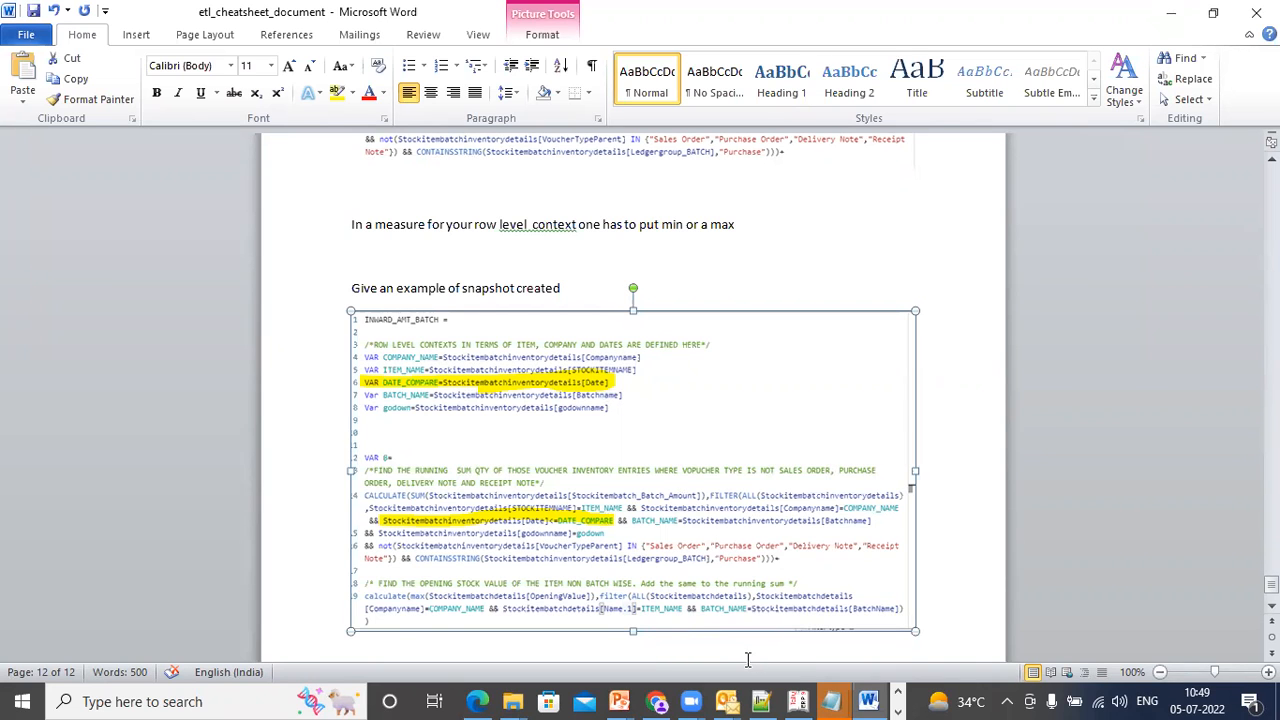
- Switch to Power BI, collapse the formula editor and commit the INWARD_AMT_BATCH calculated column
{"action": "left_click", "coordinate": [899, 694]}
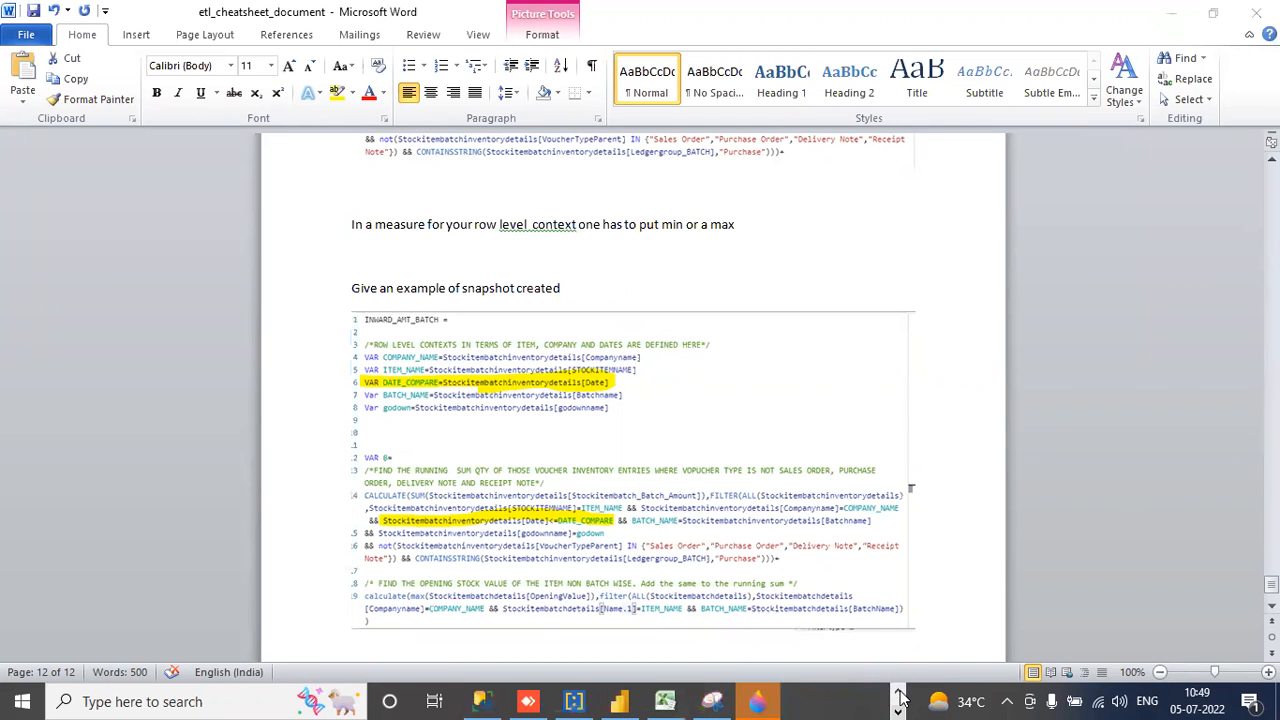
{"action": "left_click", "coordinate": [619, 701]}
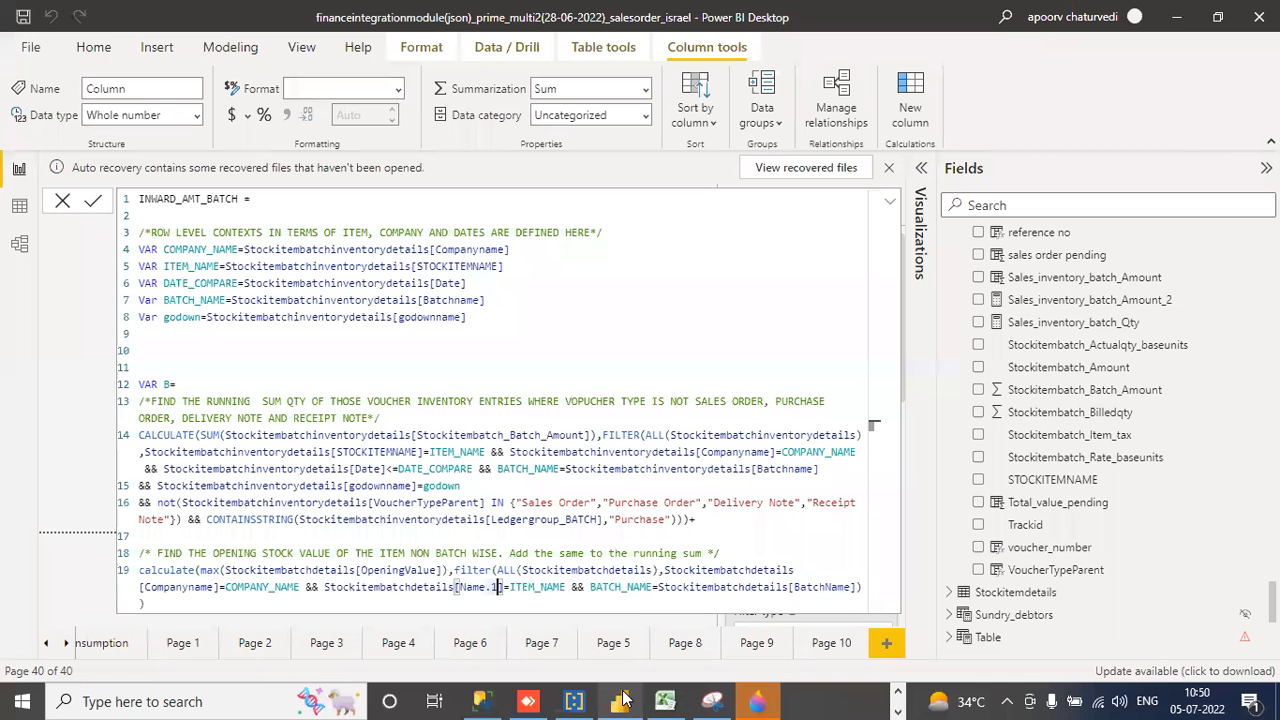
{"action": "left_click", "coordinate": [889, 202]}
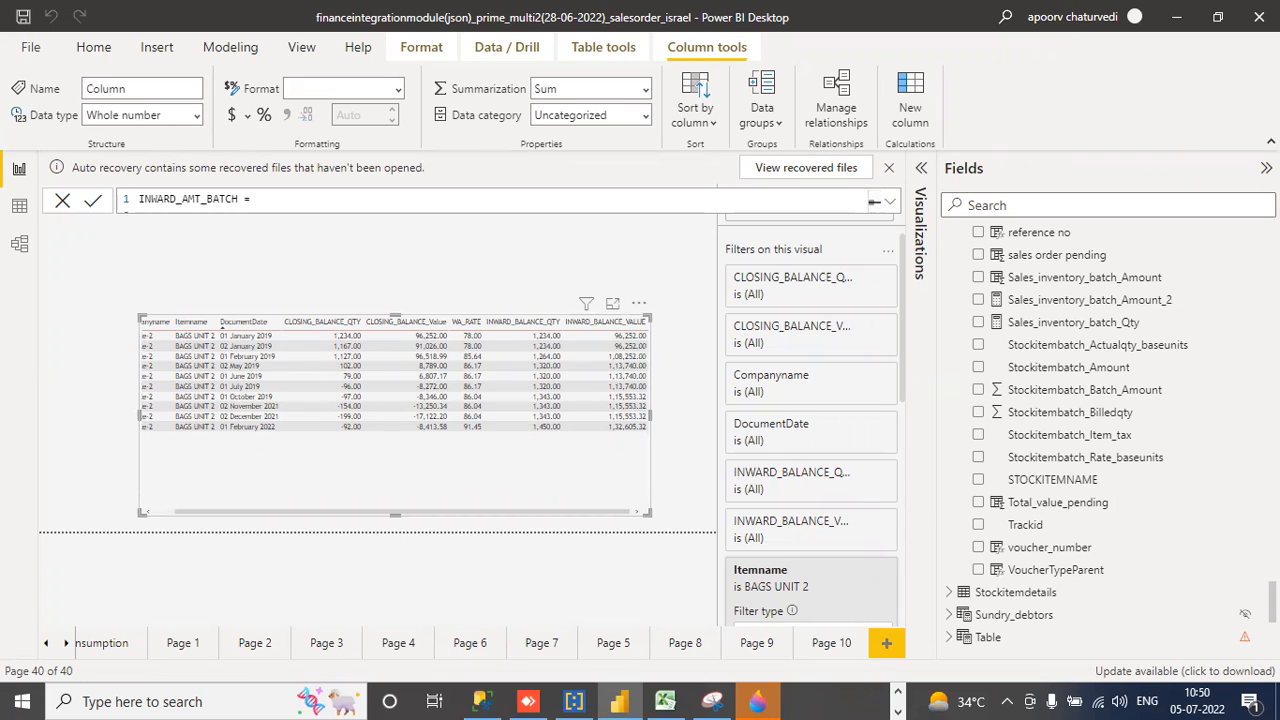
{"action": "key", "text": "Return"}
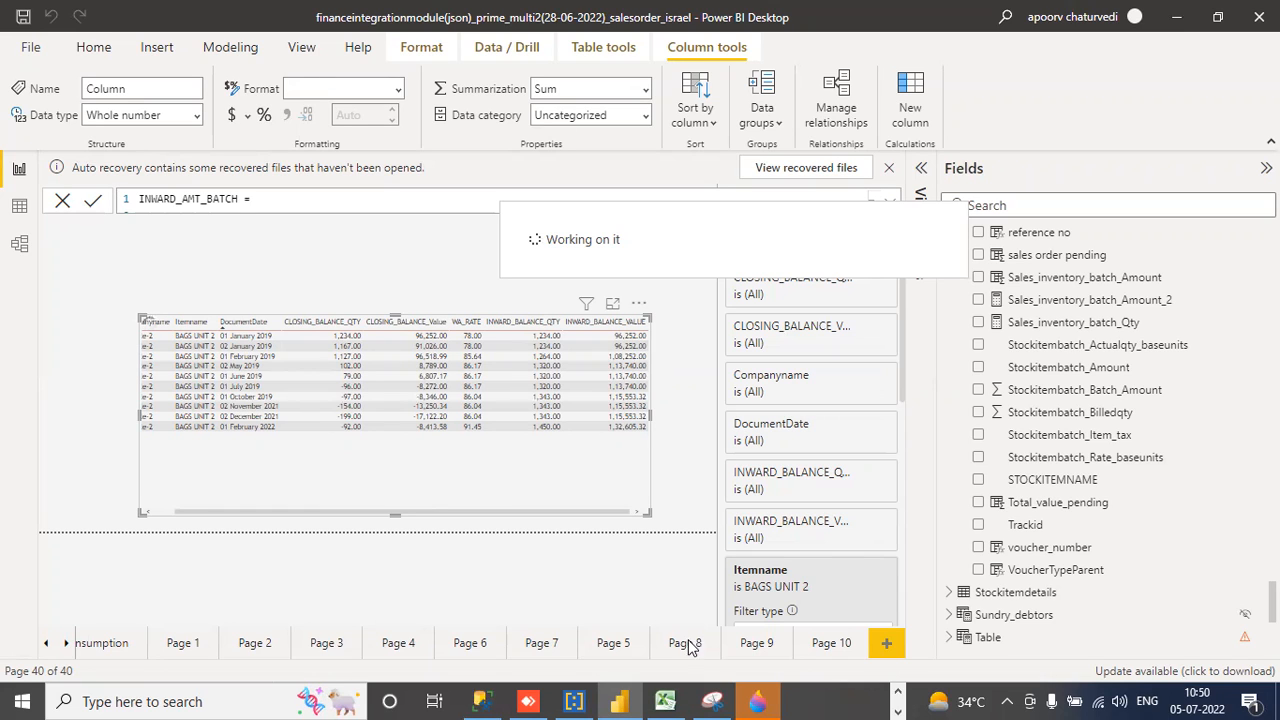
- Close the Paint 3D window holding the snip without saving its changes
{"action": "left_click", "coordinate": [757, 701]}
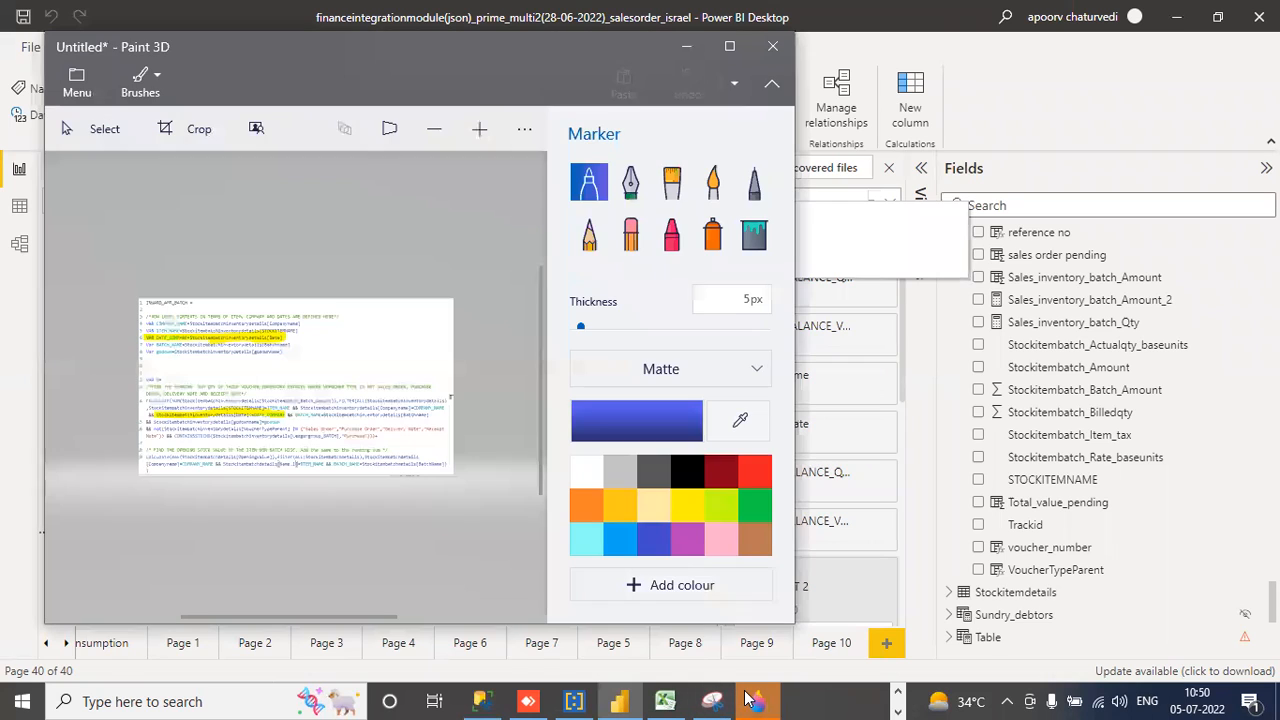
{"action": "left_click", "coordinate": [772, 46]}
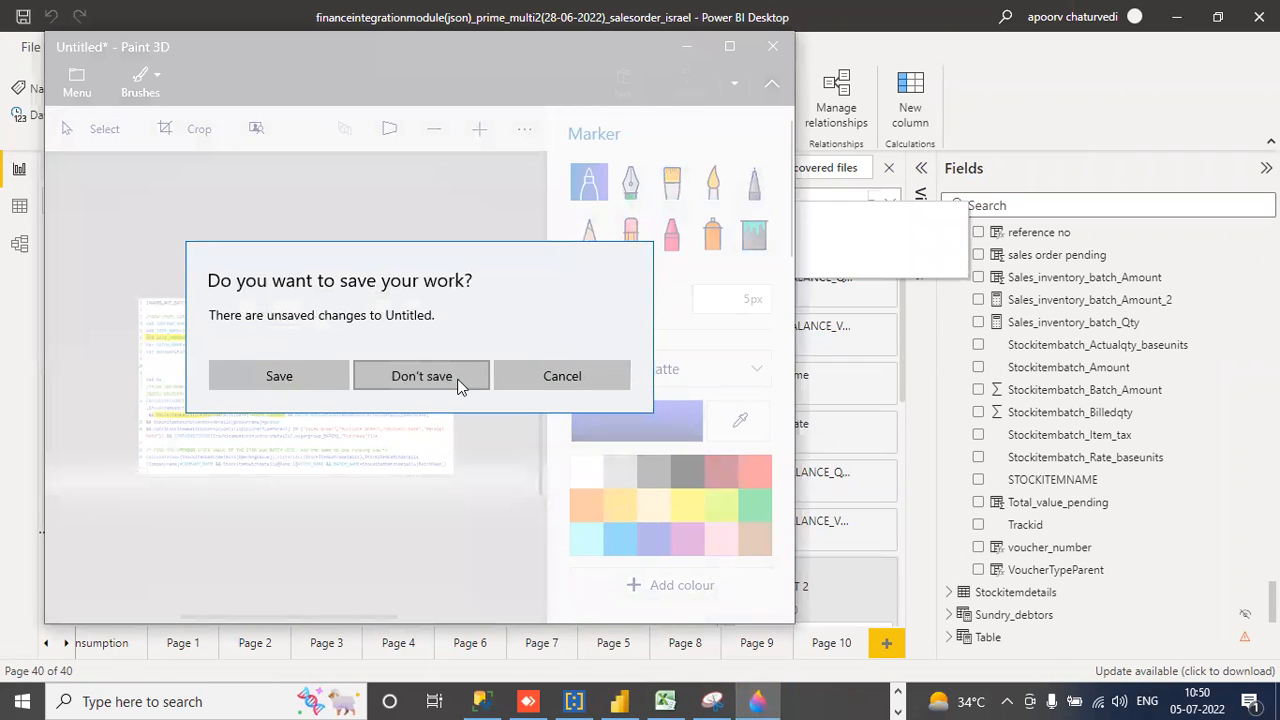
{"action": "left_click", "coordinate": [455, 382]}
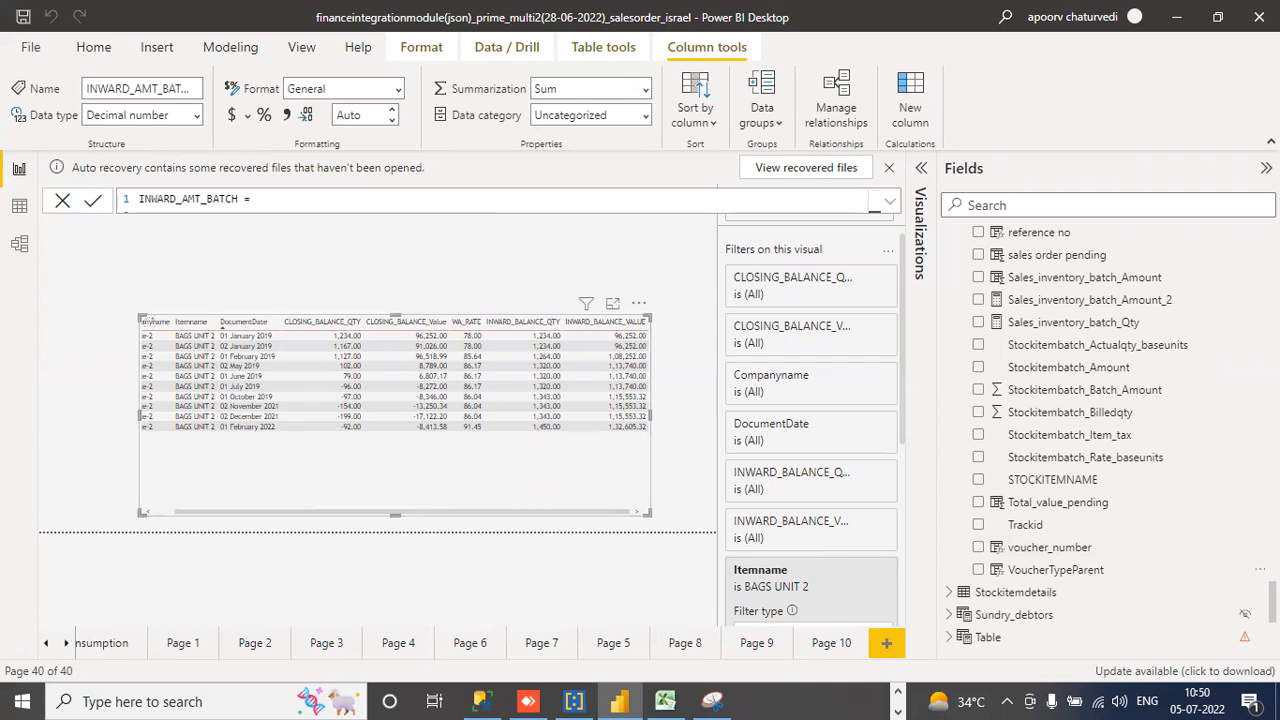
- Find the Sales_inventory_batch_Qty measure in the Stockitembatchinventorydetails table and expand its full formula
{"action": "scroll", "coordinate": [1108, 450], "scroll_direction": "up", "scroll_amount": 1}
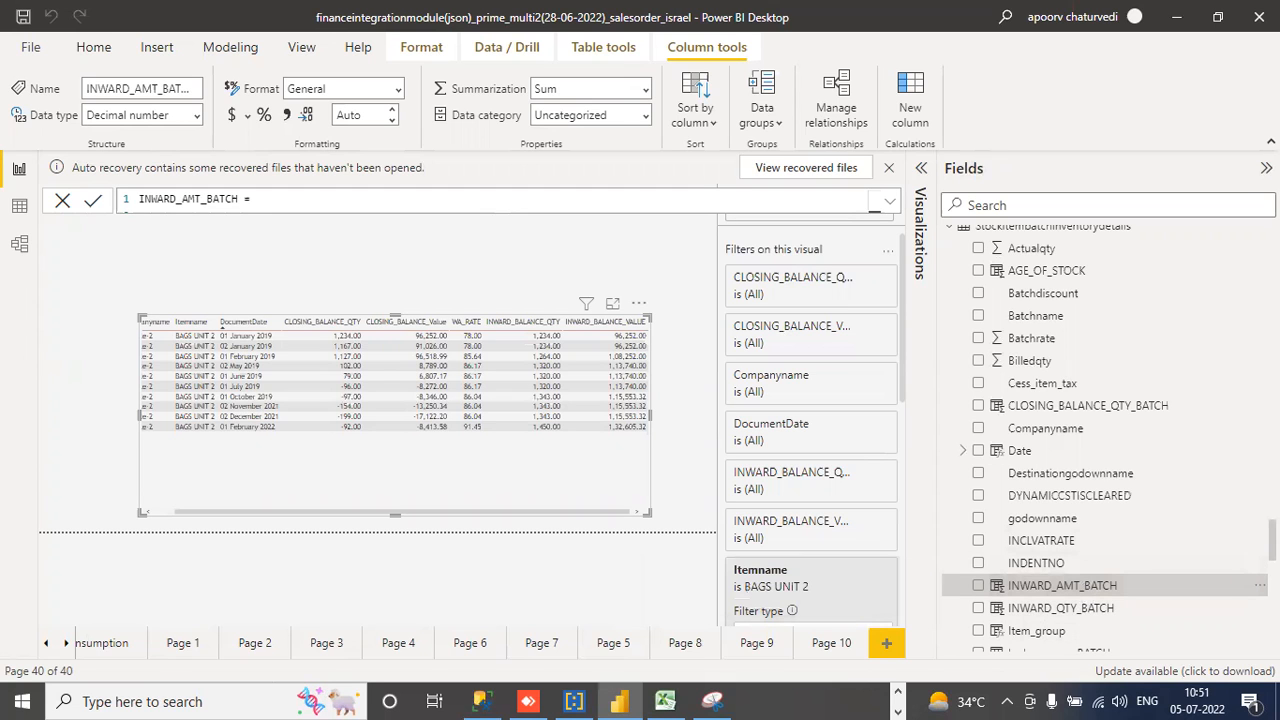
{"action": "scroll", "coordinate": [1105, 440], "scroll_direction": "down", "scroll_amount": 5}
{"action": "scroll", "coordinate": [1105, 440], "scroll_direction": "down", "scroll_amount": 5}
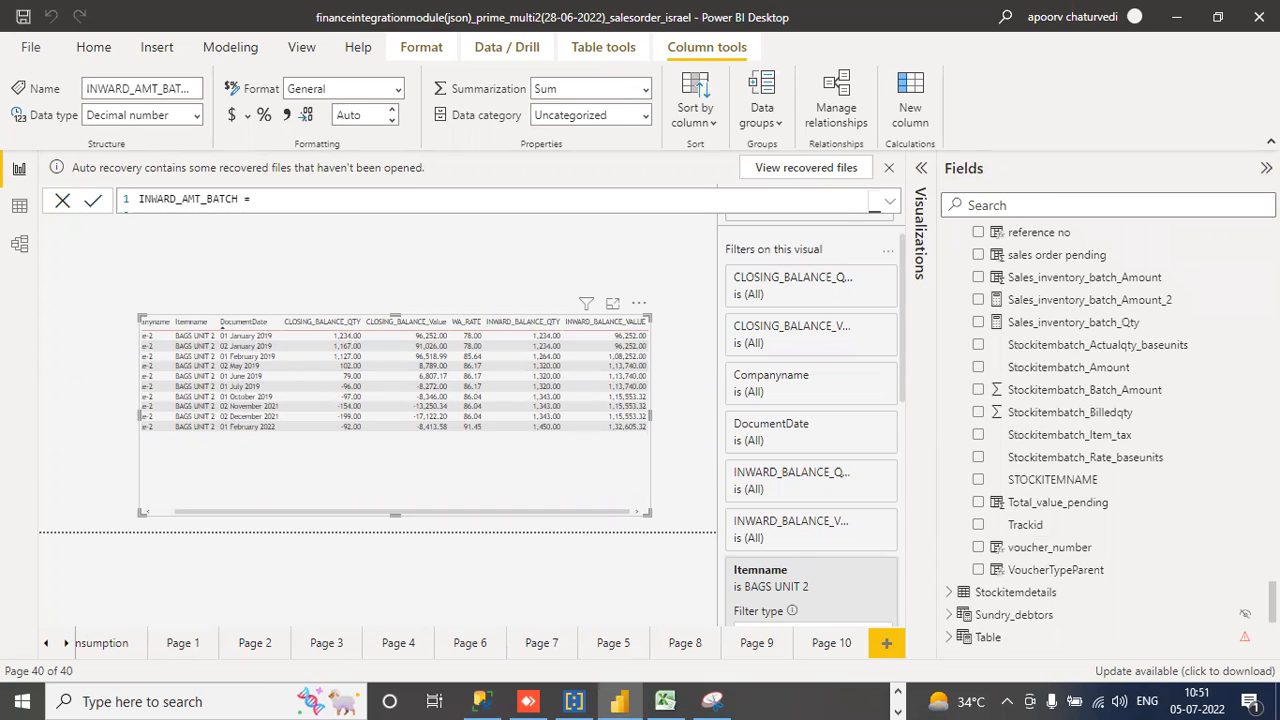
{"action": "scroll", "coordinate": [1105, 450], "scroll_direction": "up", "scroll_amount": 8}
{"action": "scroll", "coordinate": [1105, 440], "scroll_direction": "up", "scroll_amount": 2}
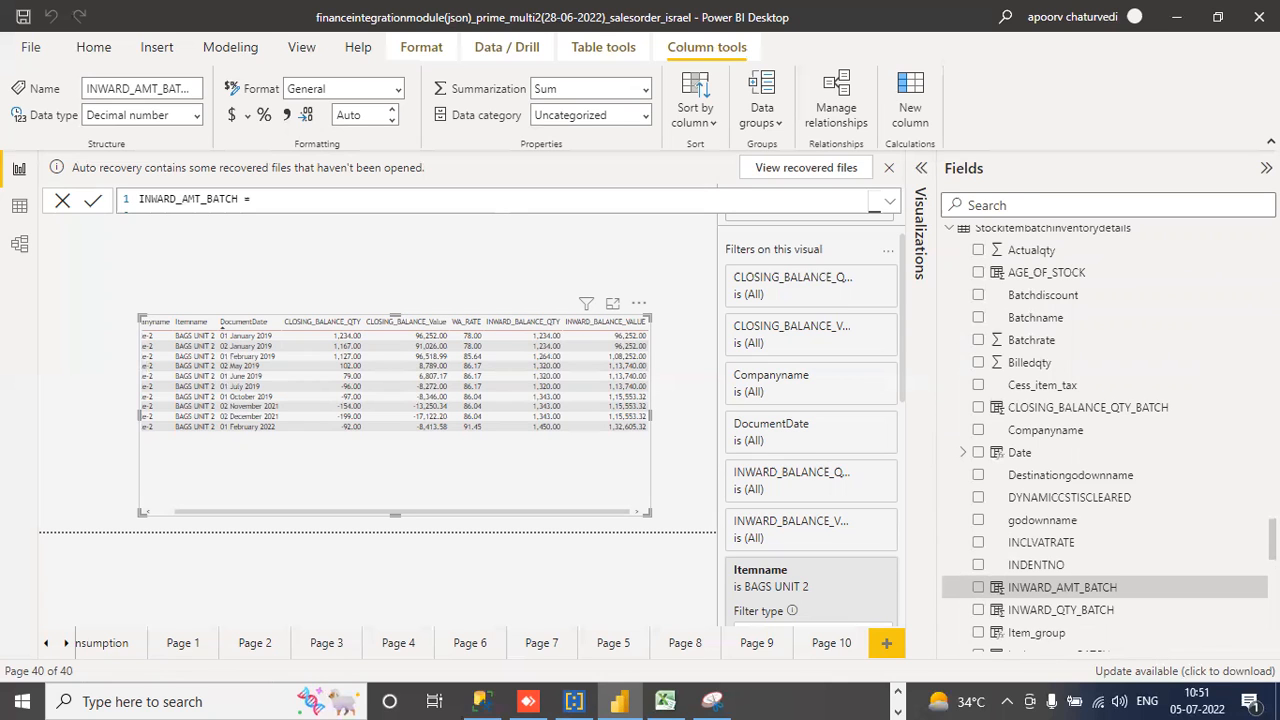
{"action": "scroll", "coordinate": [1105, 440], "scroll_direction": "down", "scroll_amount": 7}
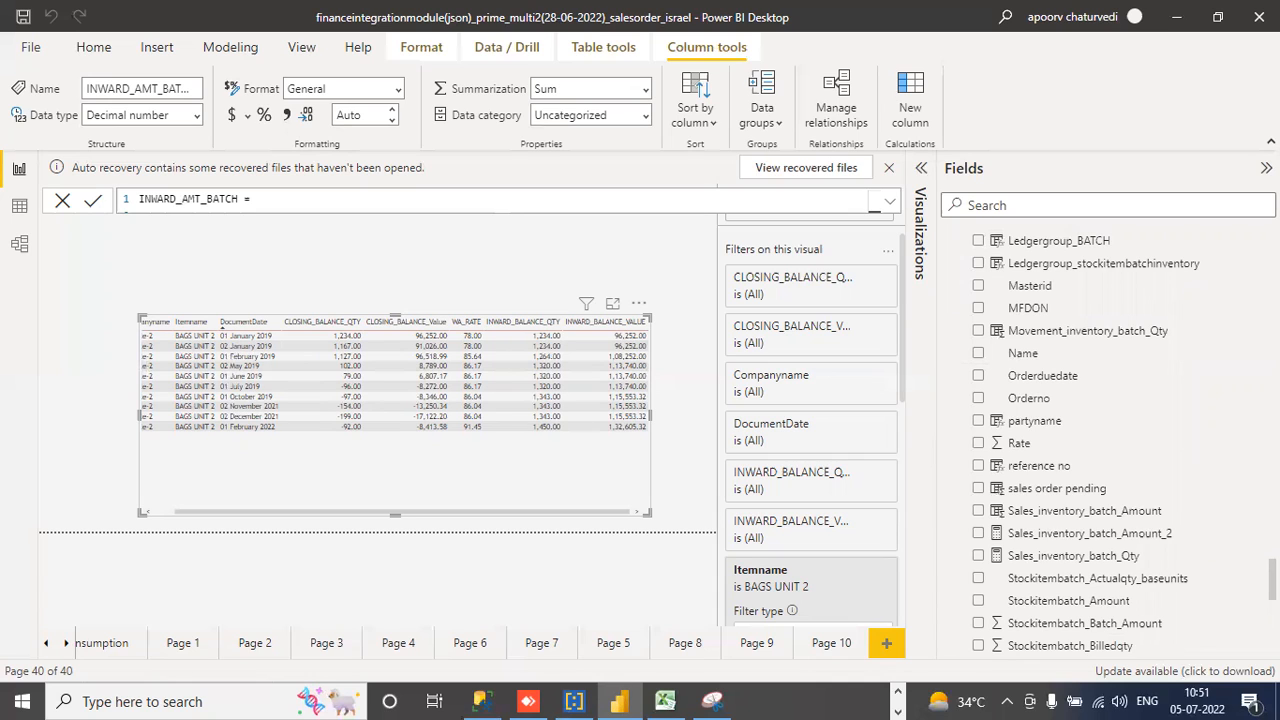
{"action": "left_click", "coordinate": [1048, 558]}
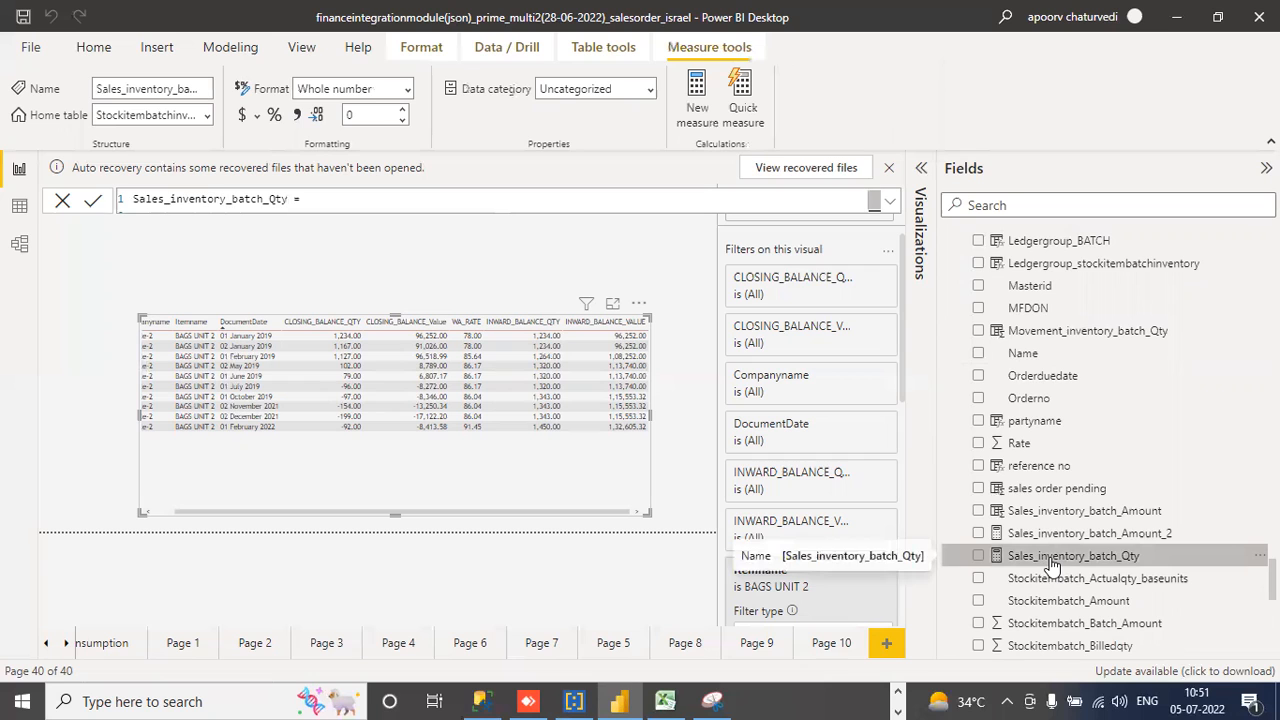
{"action": "left_click", "coordinate": [889, 202]}
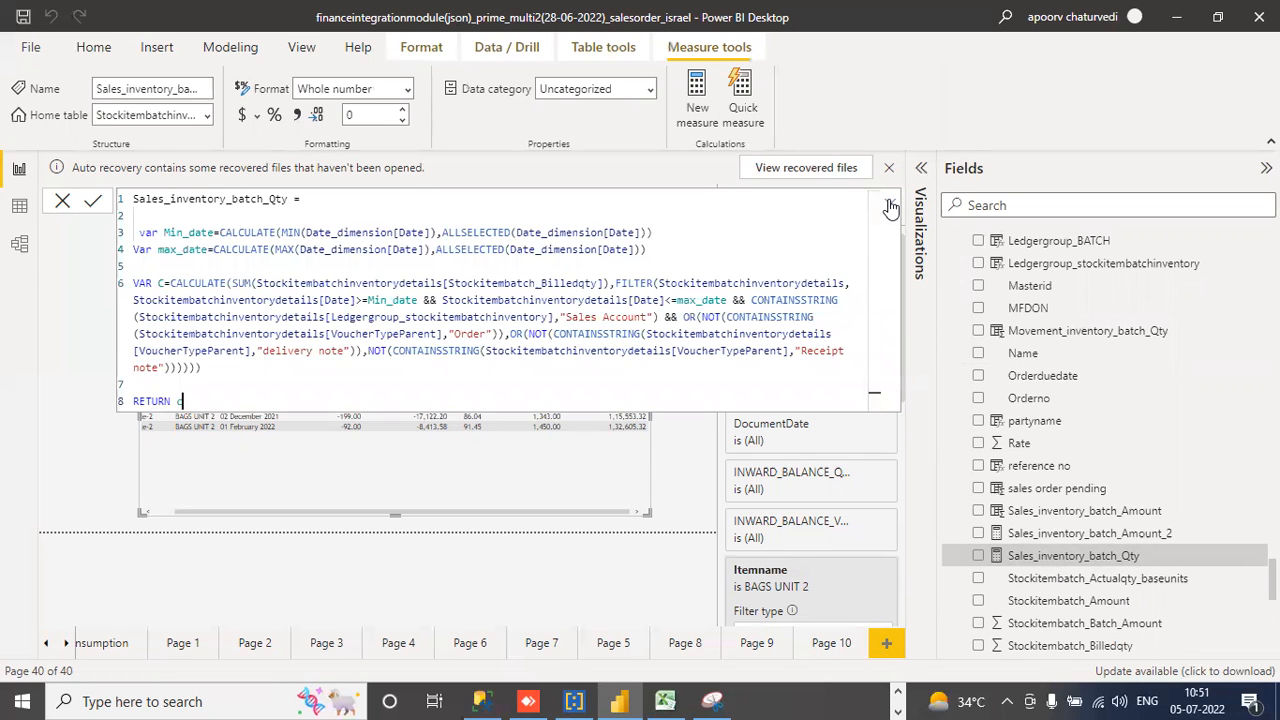
{"action": "left_click", "coordinate": [657, 234]}
- Capture the complete Sales_inventory_batch_Qty formula with Snipping Tool and copy the snip
{"action": "left_click", "coordinate": [716, 700]}
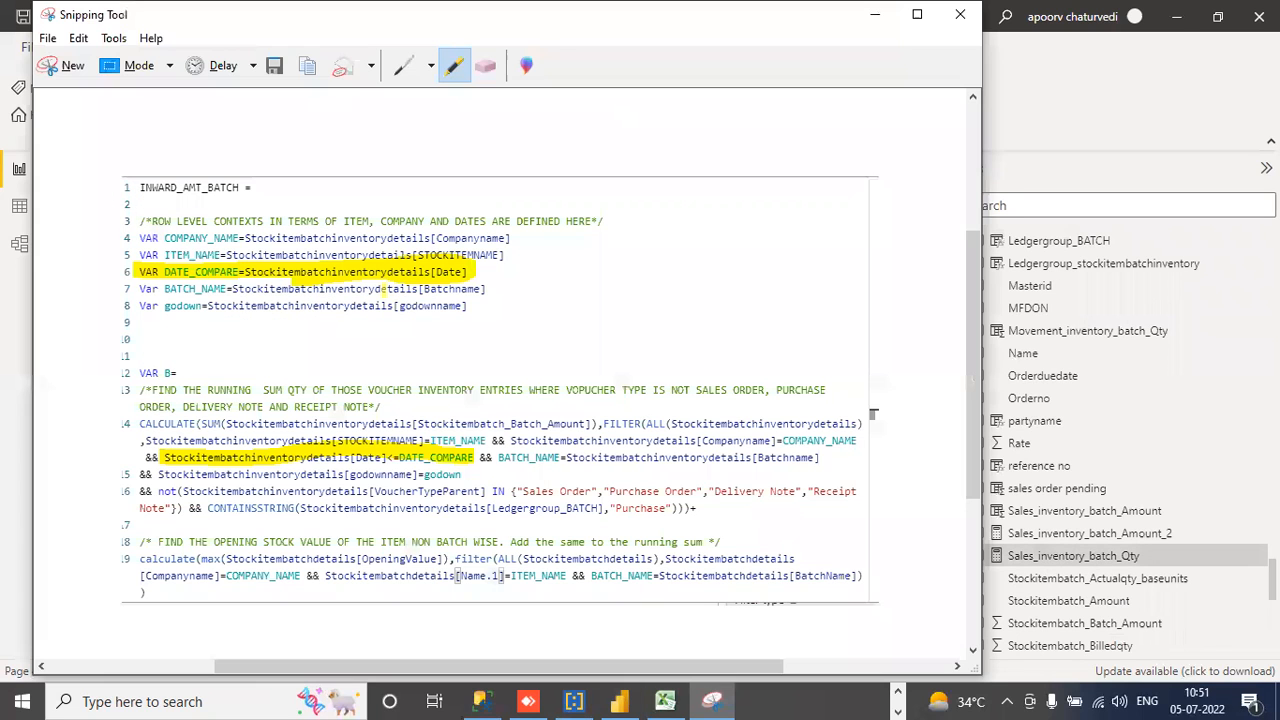
{"action": "left_click", "coordinate": [70, 64]}
{"action": "left_click_drag", "start_coordinate": [128, 187], "coordinate": [866, 410]}
{"action": "left_click", "coordinate": [86, 48]}
{"action": "left_click", "coordinate": [110, 103]}
- In the Word cheatsheet, add the line "Measure example:" below the INWARD_AMT_BATCH picture and paste the measure snip under it
{"action": "left_click", "coordinate": [898, 691]}
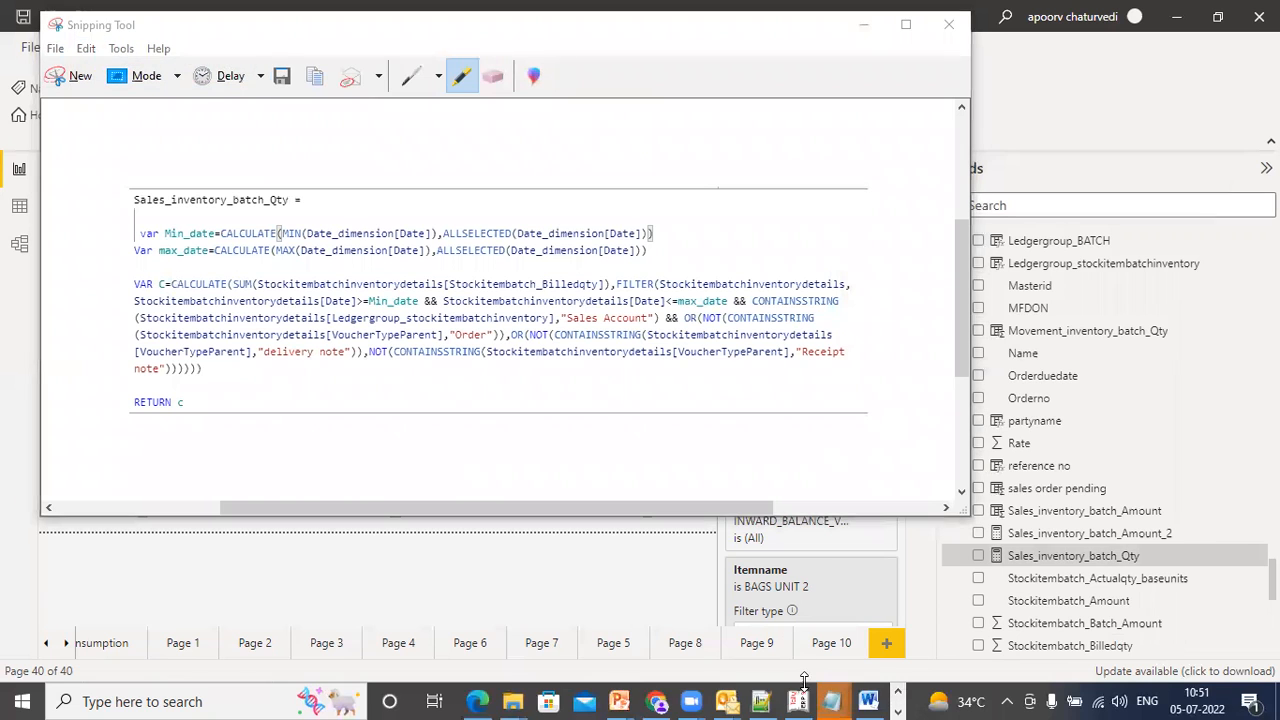
{"action": "left_click", "coordinate": [870, 700]}
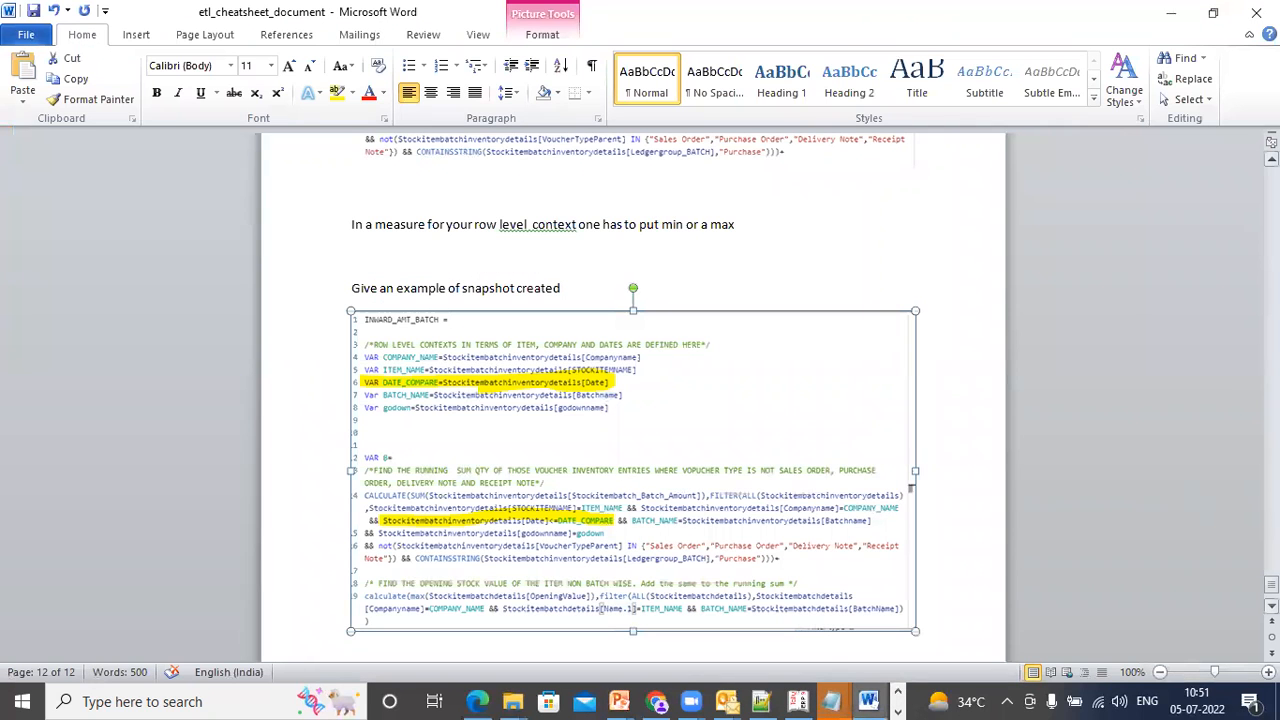
{"action": "left_click_drag", "start_coordinate": [1271, 584], "coordinate": [1271, 592]}
{"action": "left_click", "coordinate": [651, 547]}
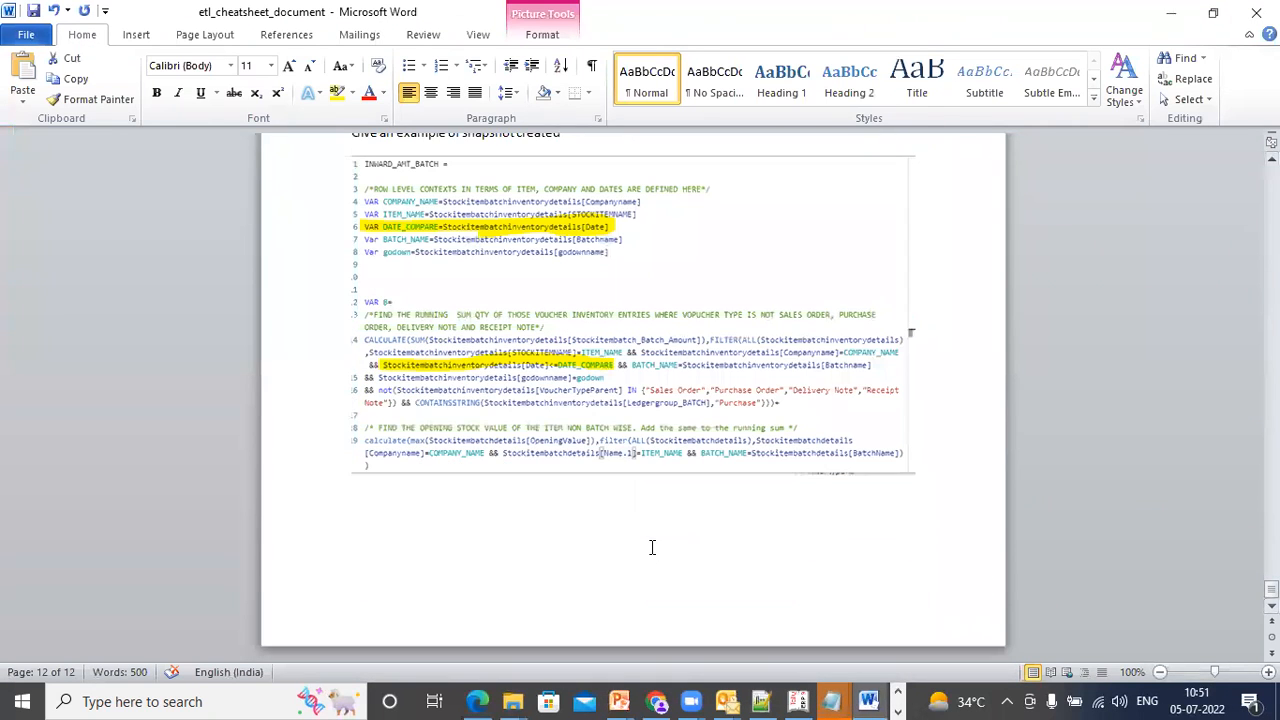
{"action": "left_click", "coordinate": [946, 480]}
{"action": "key", "text": "Return"}
{"action": "type", "text": "Measure example:"}
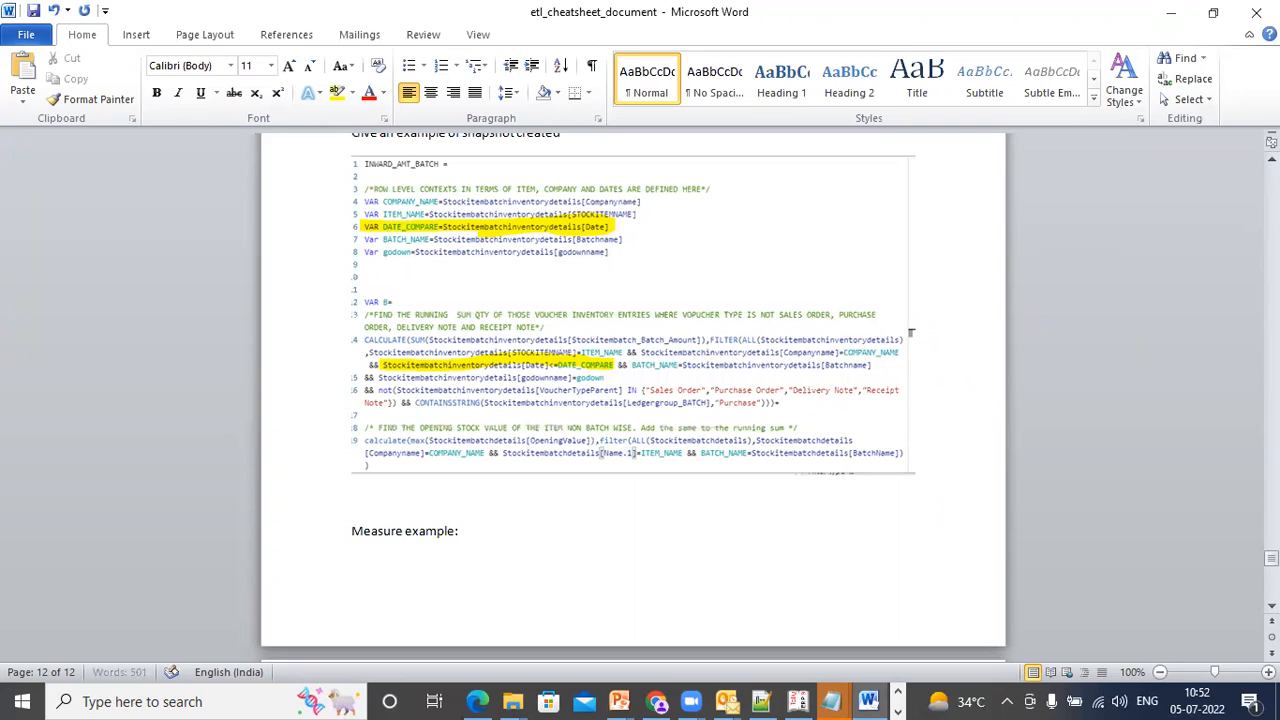
{"action": "key", "text": "ctrl+v"}
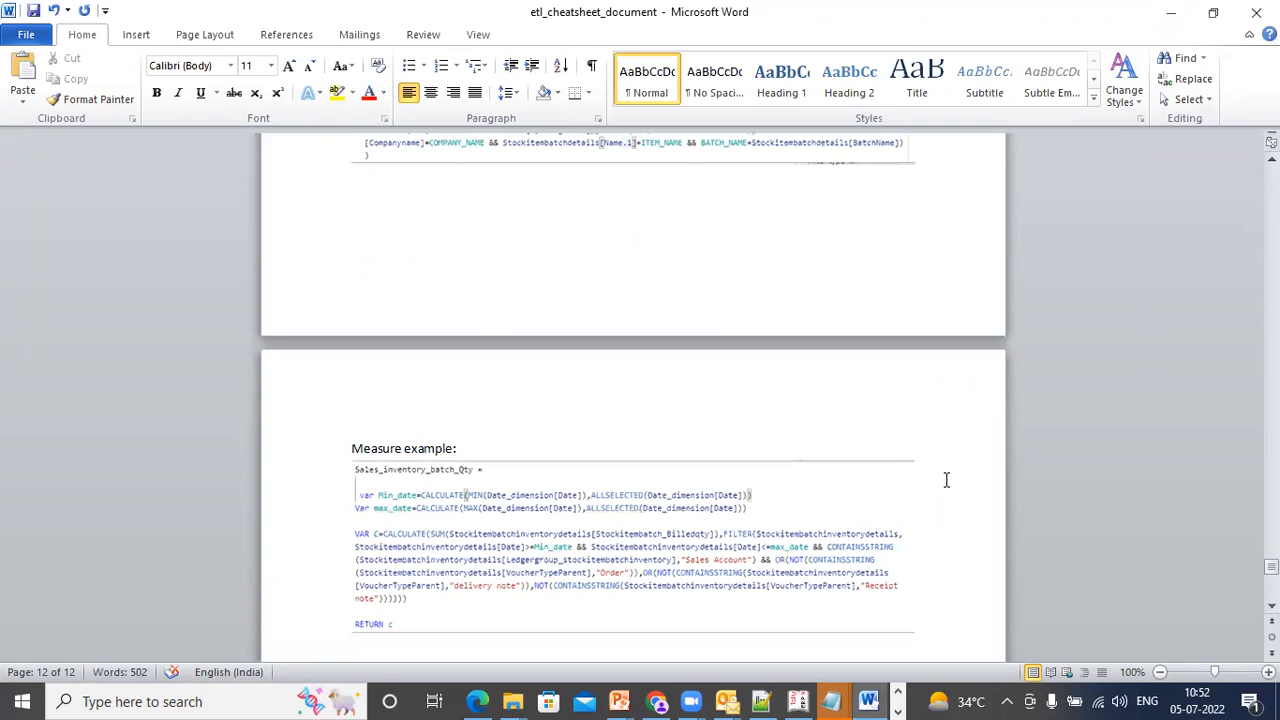
{"action": "left_click", "coordinate": [745, 500]}
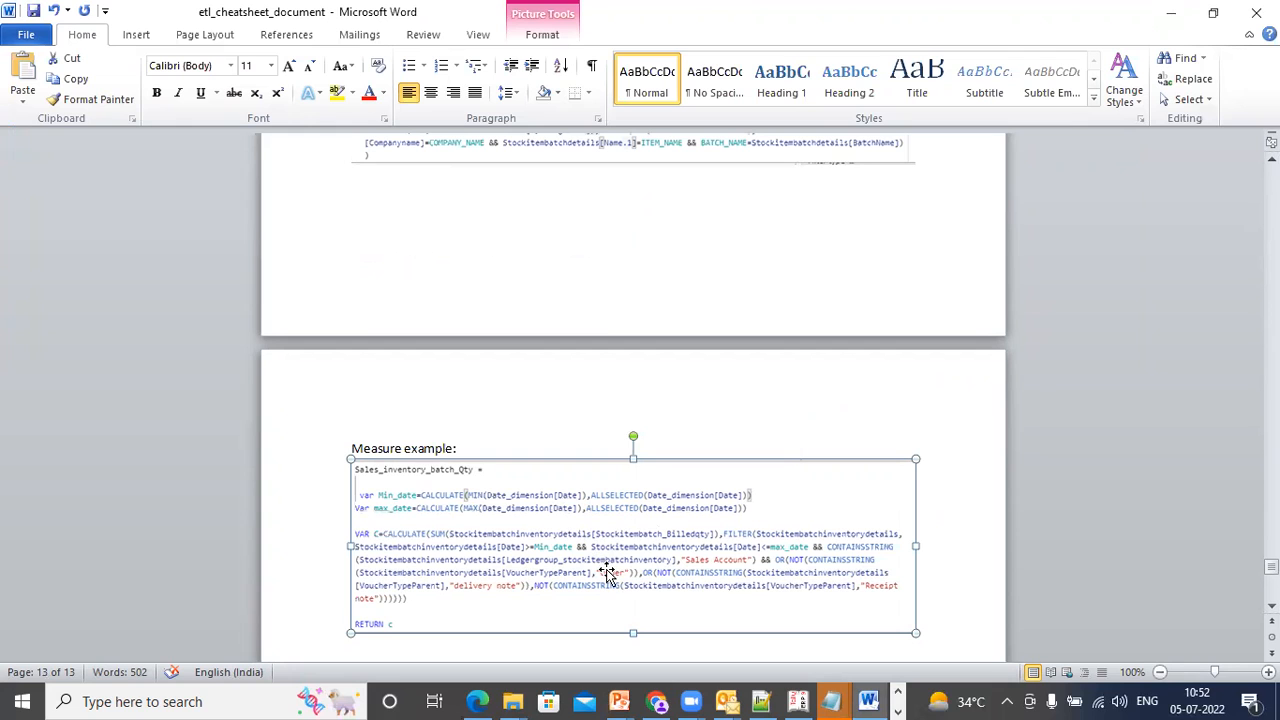
- In Power BI, try to declare a stockitem variable from a stock field below max_date in the Sales_inventory_batch_Qty formula
{"action": "left_click", "coordinate": [898, 694]}
{"action": "left_click", "coordinate": [620, 701]}
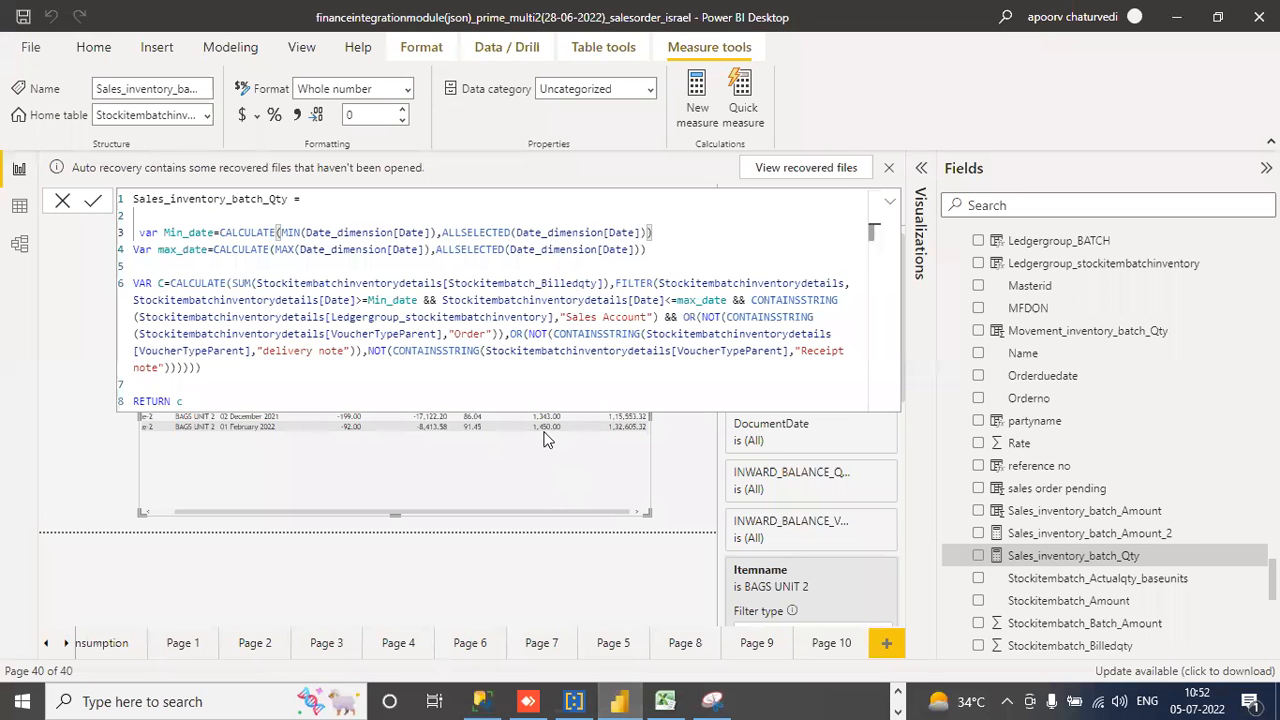
{"action": "left_click", "coordinate": [661, 241]}
{"action": "key", "text": "Return"}
{"action": "type", "text": "Var stockiytem"}
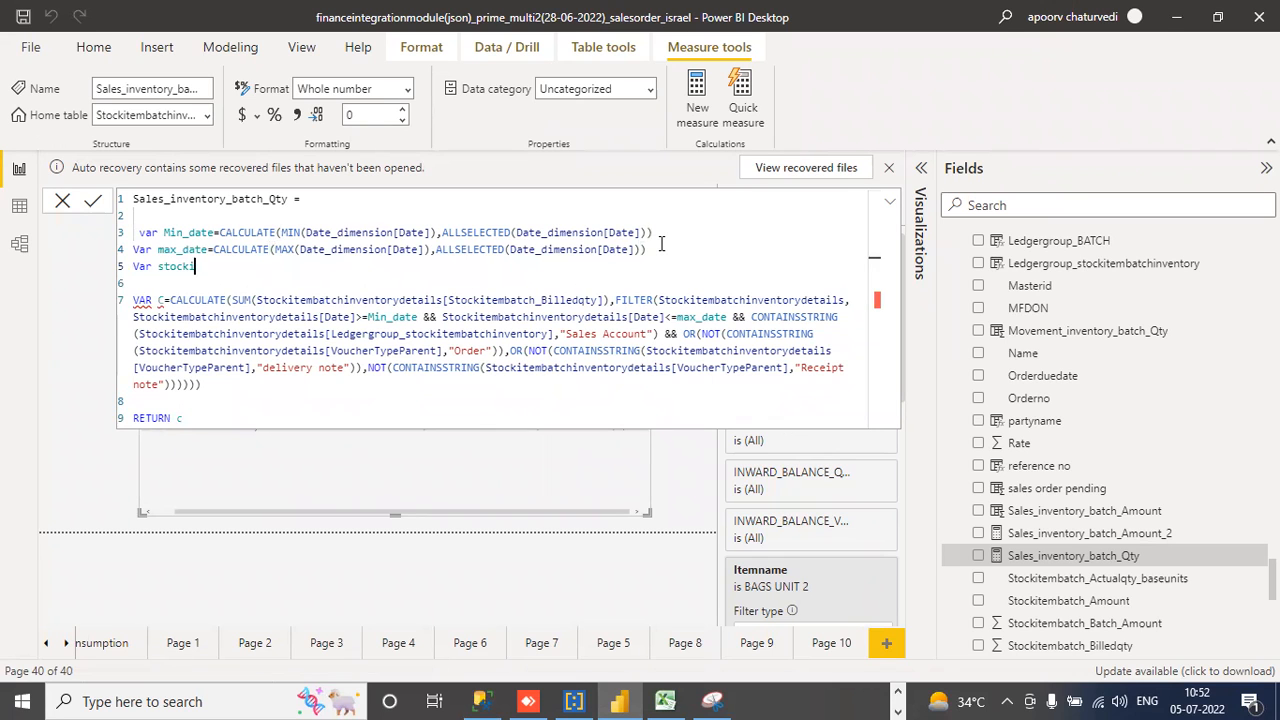
{"action": "key", "text": "BackSpace"}
{"action": "key", "text": "BackSpace"}
{"action": "key", "text": "BackSpace"}
{"action": "key", "text": "BackSpace"}
{"action": "type", "text": "tem=stock"}
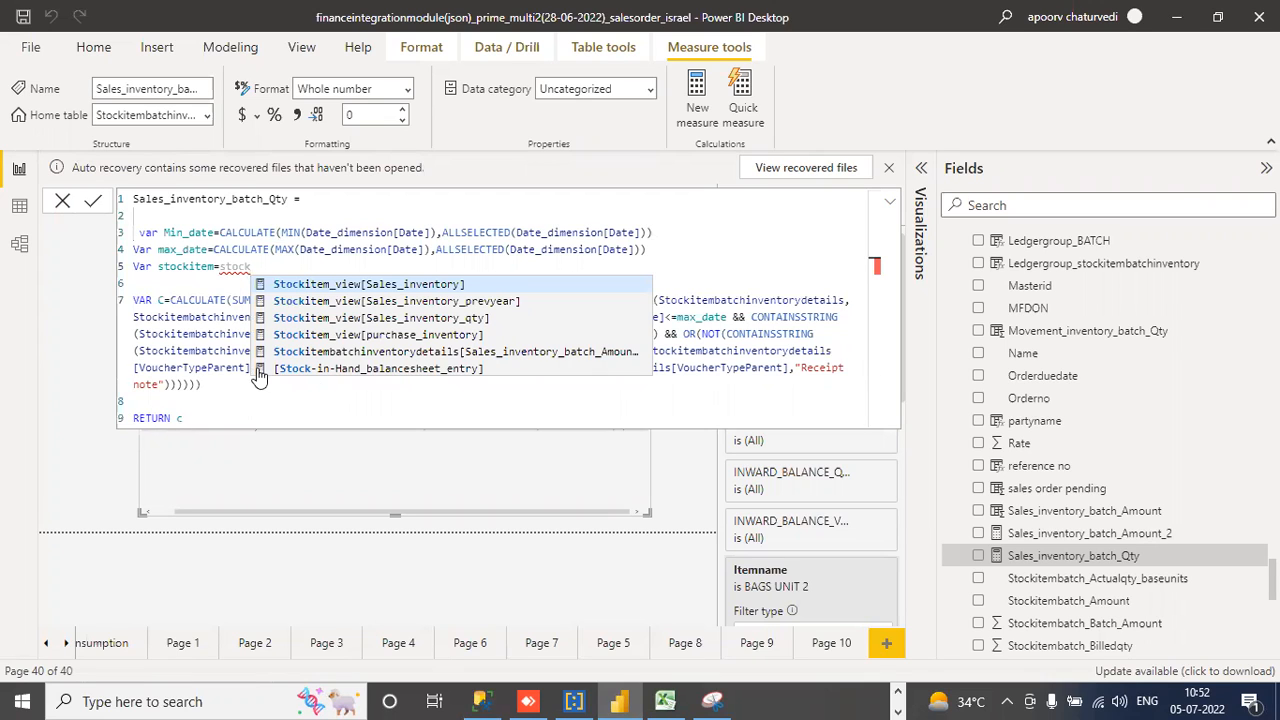
{"action": "left_click_drag", "start_coordinate": [252, 268], "coordinate": [128, 275]}
{"action": "key", "text": "BackSpace"}
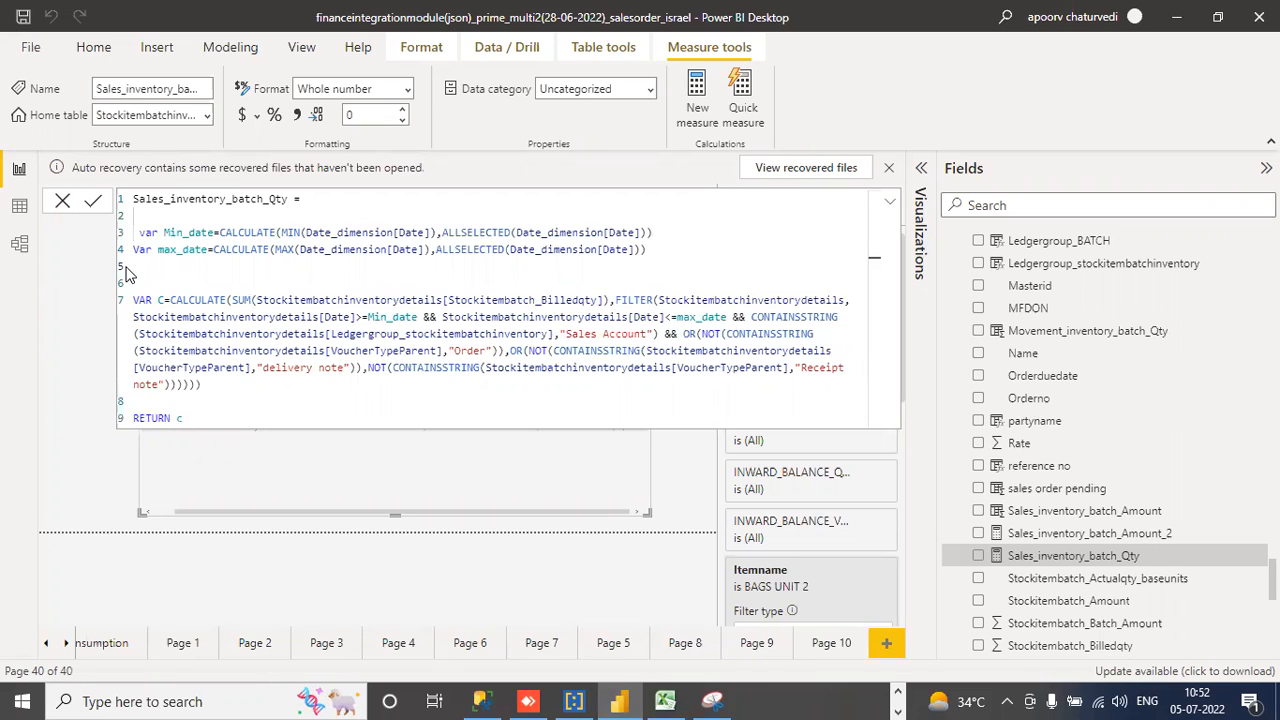
- Collapse the formula editor and open the CLOSING_BALANCE_QTY_BATCH column in the Stockitembatchinventorydetails table
{"action": "left_click", "coordinate": [890, 207]}
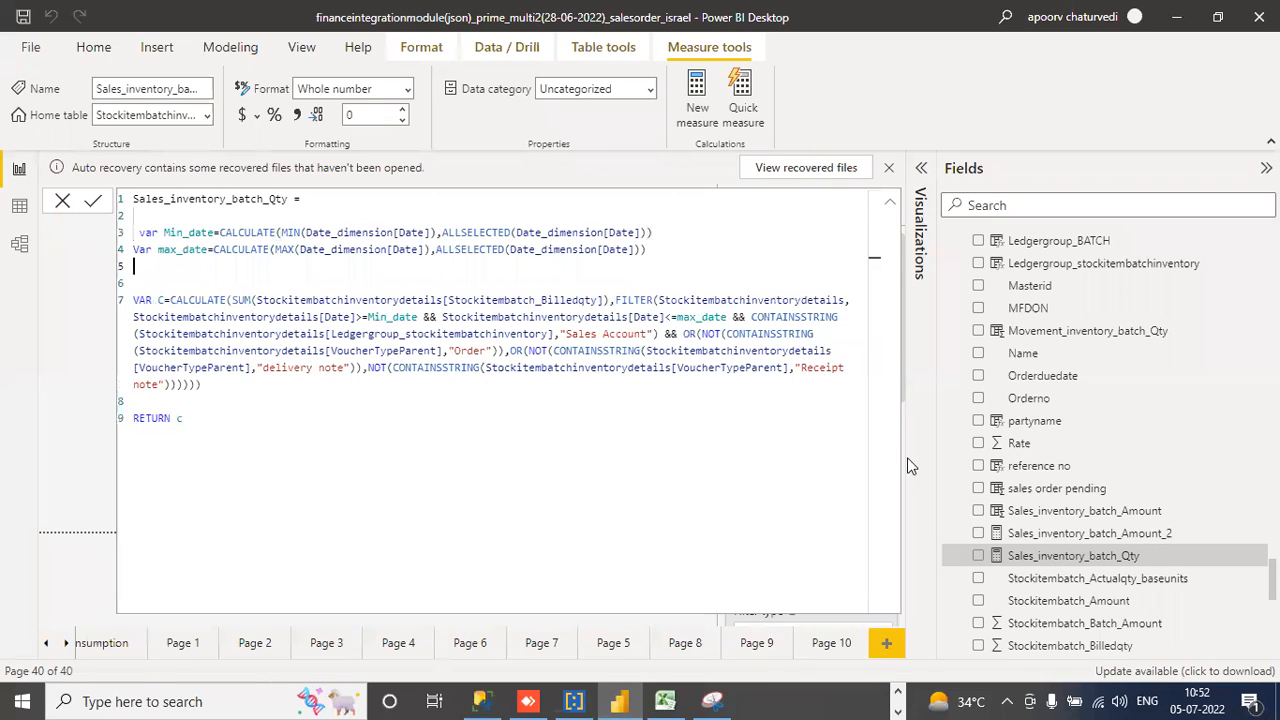
{"action": "left_click", "coordinate": [890, 203]}
{"action": "scroll", "coordinate": [1109, 438], "scroll_direction": "down", "scroll_amount": 1}
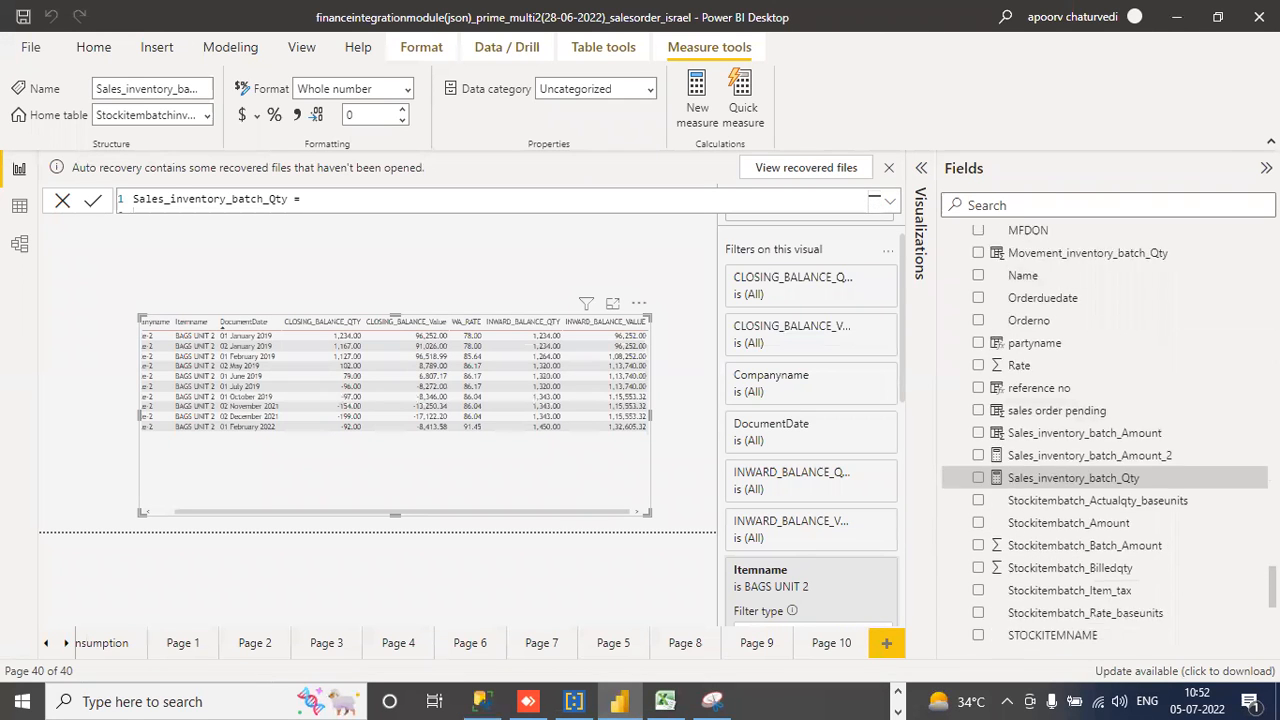
{"action": "scroll", "coordinate": [1105, 430], "scroll_direction": "down", "scroll_amount": 3}
{"action": "scroll", "coordinate": [1105, 430], "scroll_direction": "up", "scroll_amount": 10}
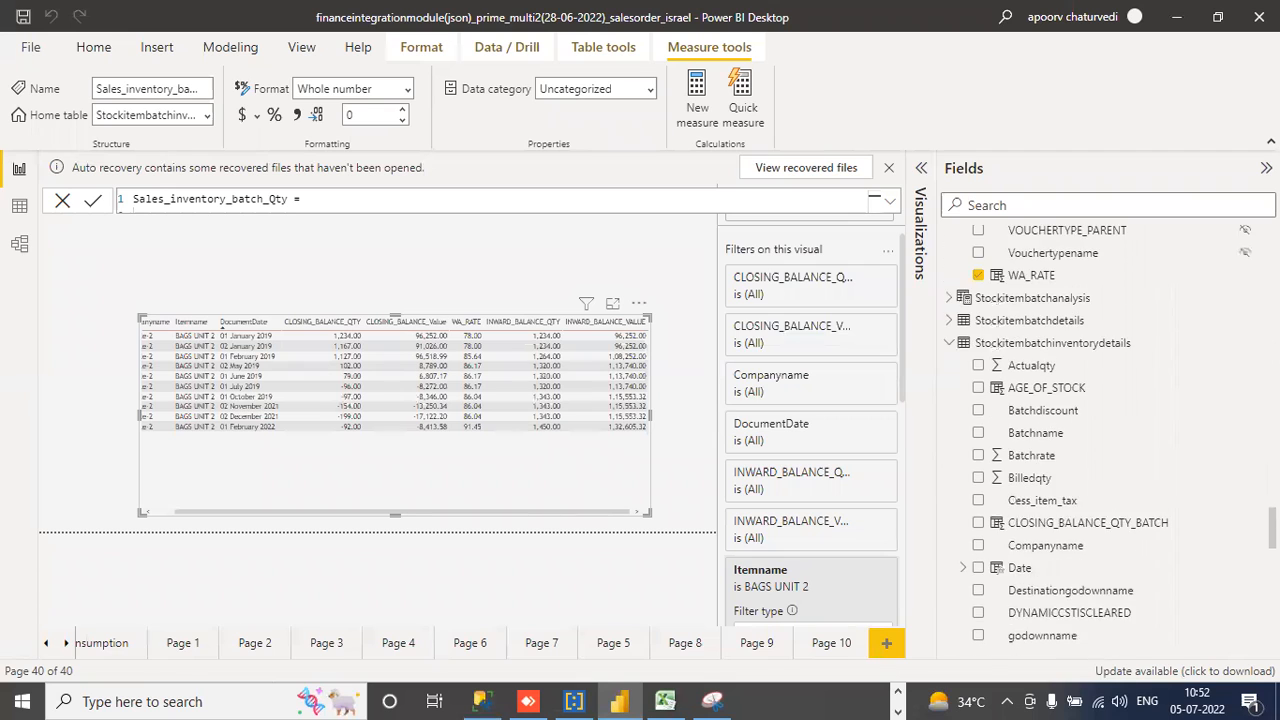
{"action": "scroll", "coordinate": [1105, 430], "scroll_direction": "down", "scroll_amount": 2}
{"action": "scroll", "coordinate": [1105, 430], "scroll_direction": "down", "scroll_amount": 1}
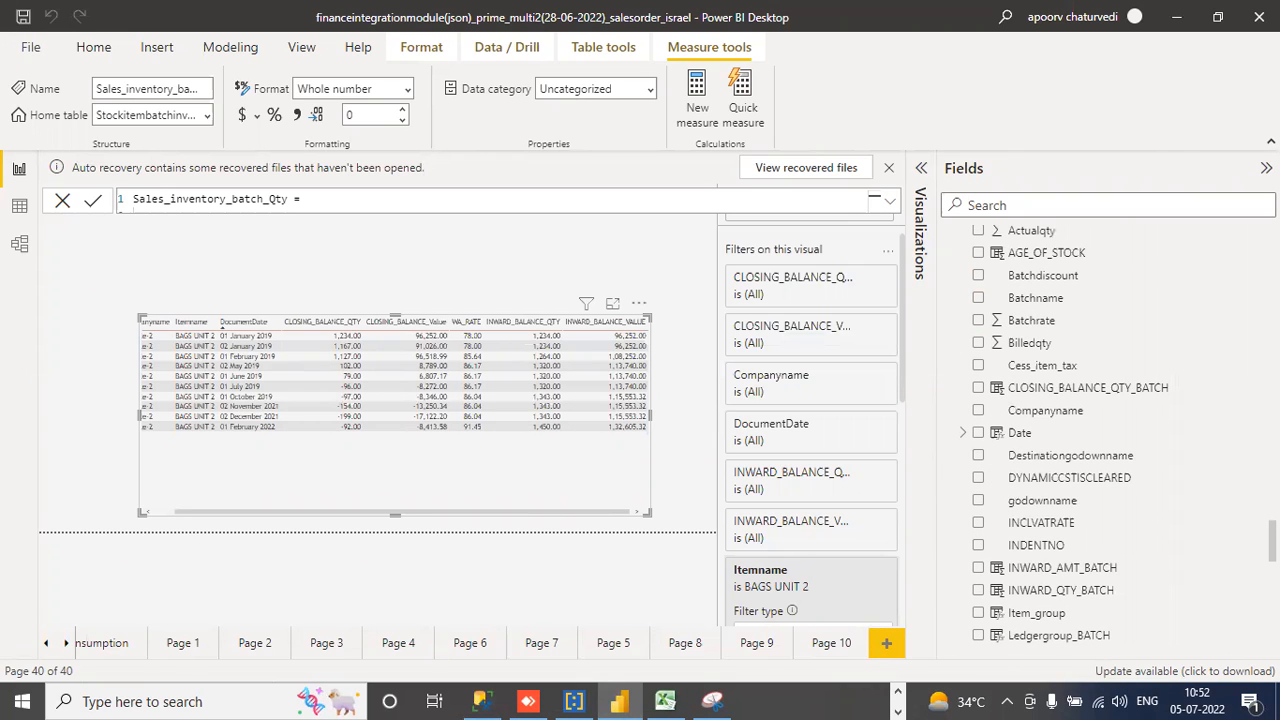
{"action": "left_click", "coordinate": [1089, 392]}
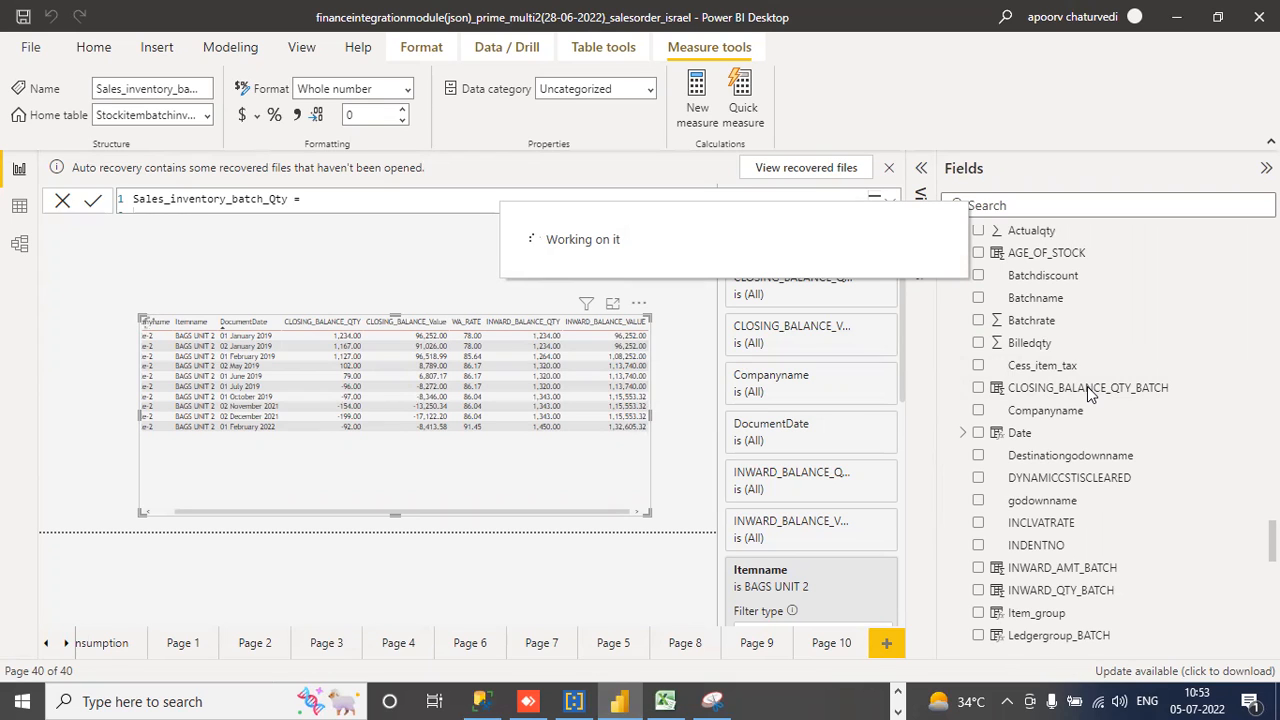
- Open a new Notepad document and write the heading "batch inventory is concerned" followed by a blank line
{"action": "left_click", "coordinate": [135, 700]}
{"action": "type", "text": "notepad"}
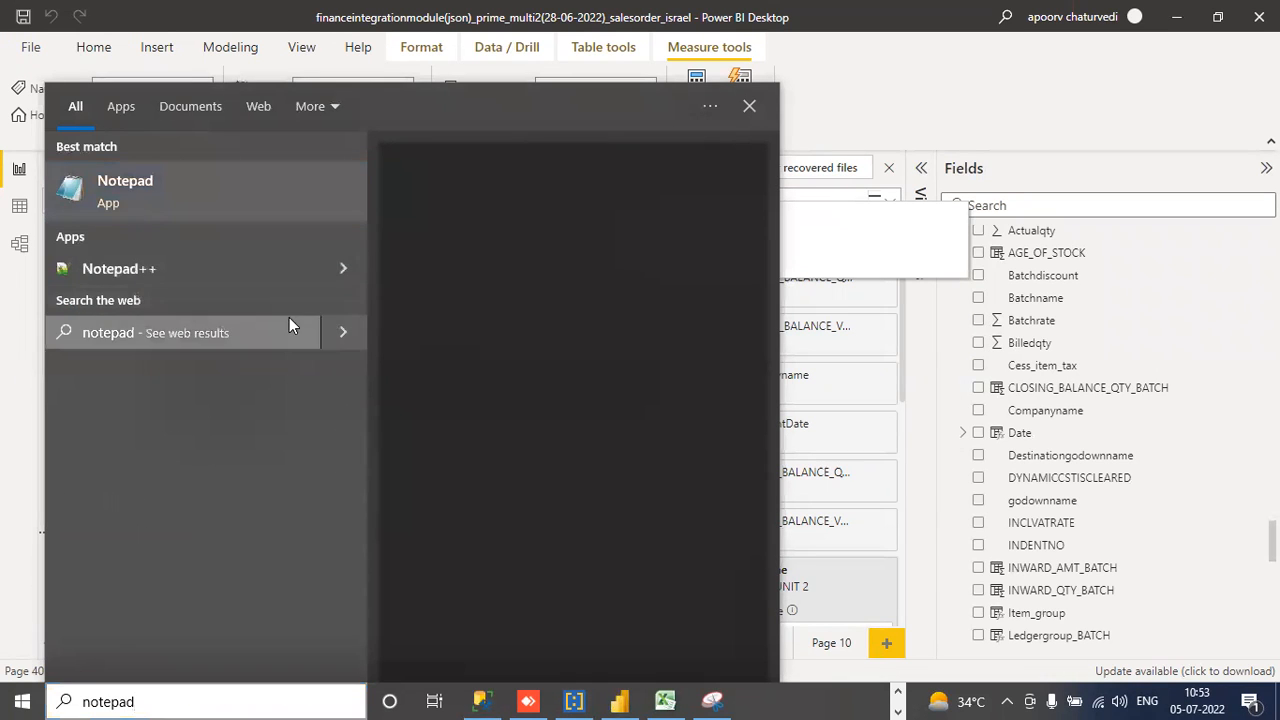
{"action": "left_click", "coordinate": [296, 201]}
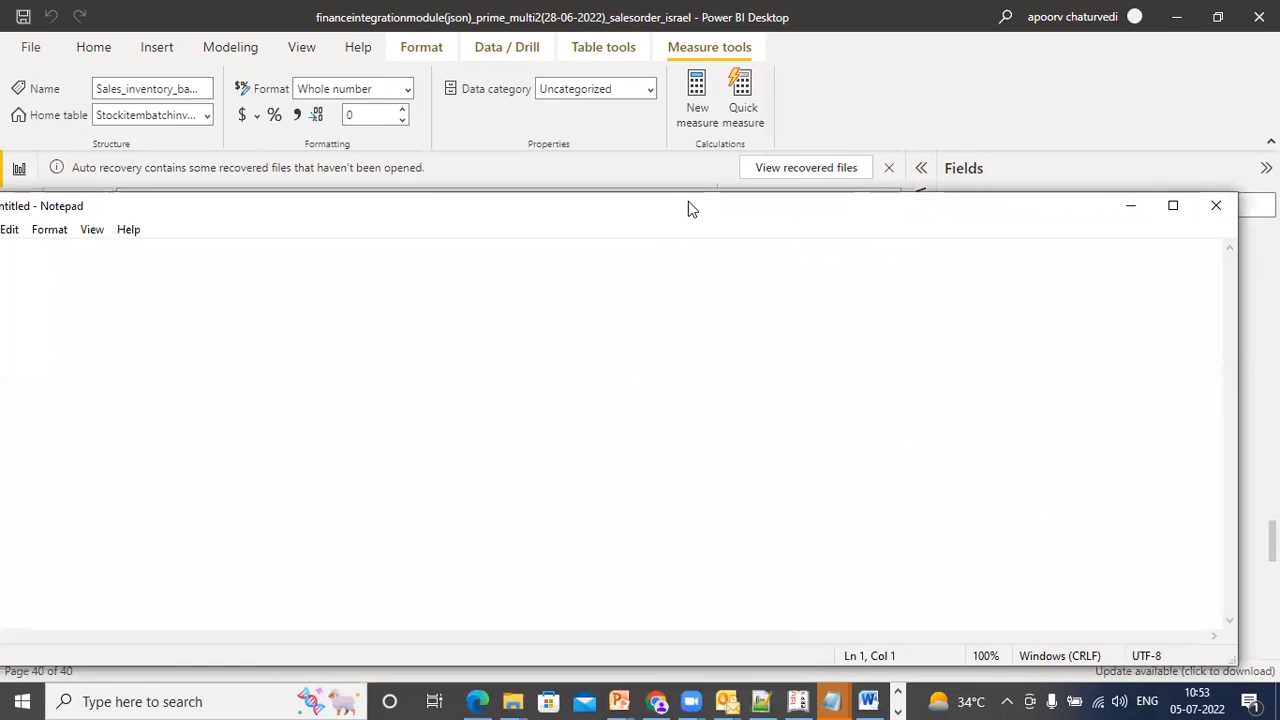
{"action": "type", "text": "batch inventory is concerned"}
{"action": "key", "text": "Return"}
{"action": "key", "text": "Return"}
- Write the point "a.) If the batch name is different in stockitem opening and voucherinventorybatchdetails" under the heading
{"action": "type", "text": "a.) If t"}
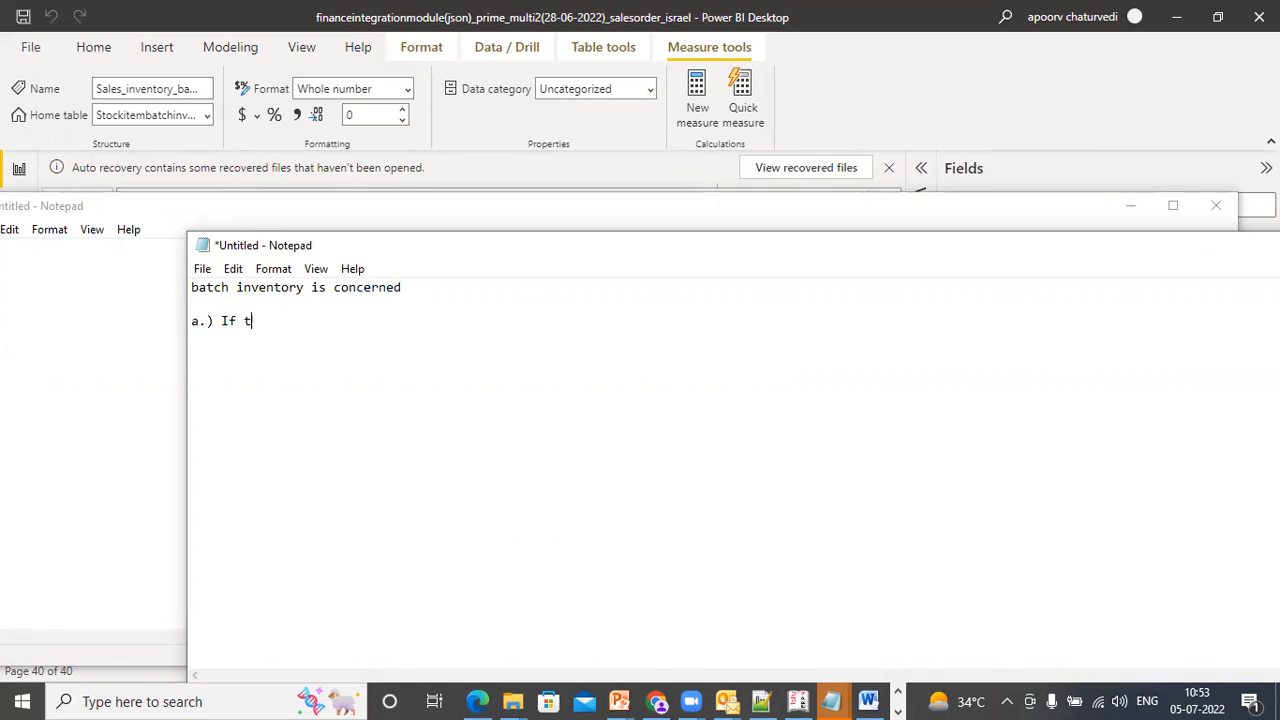
{"action": "type", "text": "he opening stock in g"}
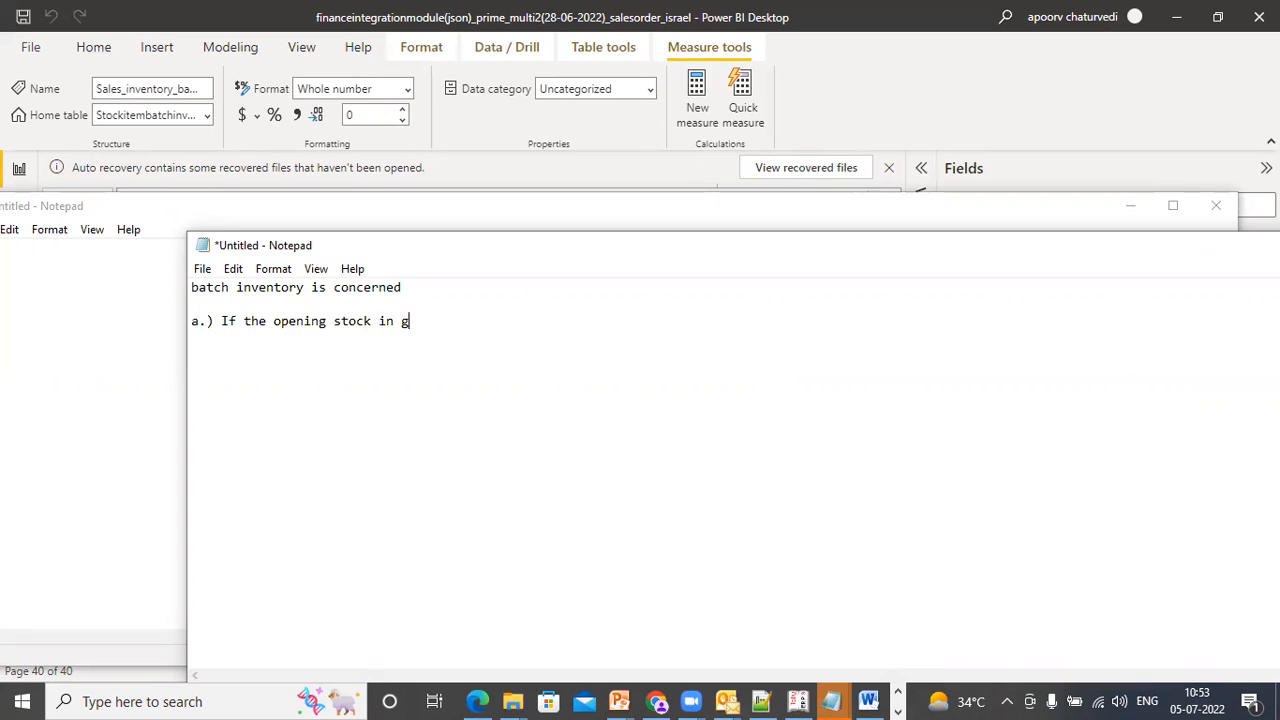
{"action": "type", "text": "odown,batch is"}
{"action": "key", "text": "BackSpace"}
{"action": "key", "text": "BackSpace"}
{"action": "key", "text": "BackSpace"}
{"action": "key", "text": "BackSpace"}
{"action": "key", "text": "BackSpace"}
{"action": "key", "text": "BackSpace"}
{"action": "key", "text": "BackSpace"}
{"action": "key", "text": "BackSpace"}
{"action": "key", "text": "BackSpace"}
{"action": "key", "text": "BackSpace"}
{"action": "key", "text": "BackSpace"}
{"action": "key", "text": "BackSpace"}
{"action": "key", "text": "BackSpace"}
{"action": "key", "text": "BackSpace"}
{"action": "key", "text": "BackSpace"}
{"action": "key", "text": "BackSpace"}
{"action": "key", "text": "BackSpace"}
{"action": "key", "text": "BackSpace"}
{"action": "key", "text": "BackSpace"}
{"action": "key", "text": "BackSpace"}
{"action": "key", "text": "BackSpace"}
{"action": "key", "text": "BackSpace"}
{"action": "key", "text": "BackSpace"}
{"action": "key", "text": "BackSpace"}
{"action": "key", "text": "BackSpace"}
{"action": "key", "text": "BackSpace"}
{"action": "key", "text": "BackSpace"}
{"action": "key", "text": "BackSpace"}
{"action": "key", "text": "BackSpace"}
{"action": "key", "text": "BackSpace"}
{"action": "key", "text": "BackSpace"}
{"action": "key", "text": "BackSpace"}
{"action": "type", "text": "batch name is different in"}
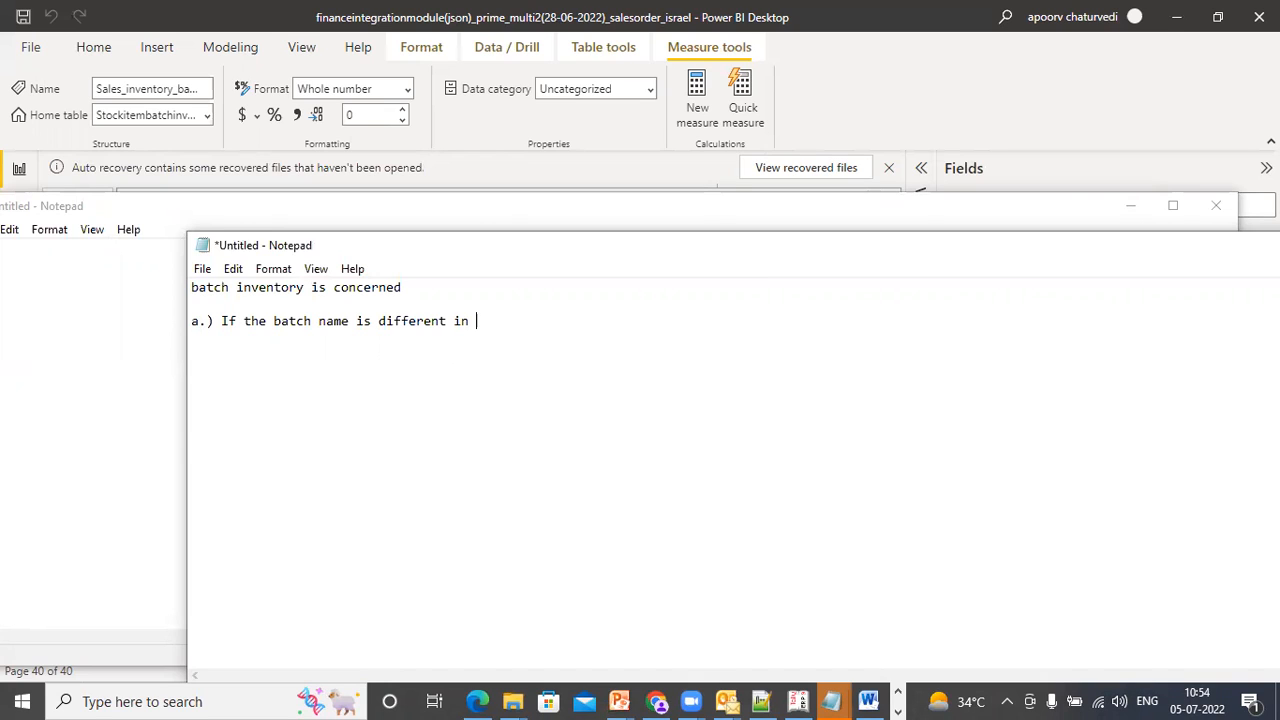
{"action": "type", "text": "stockitem opening and vouche"}
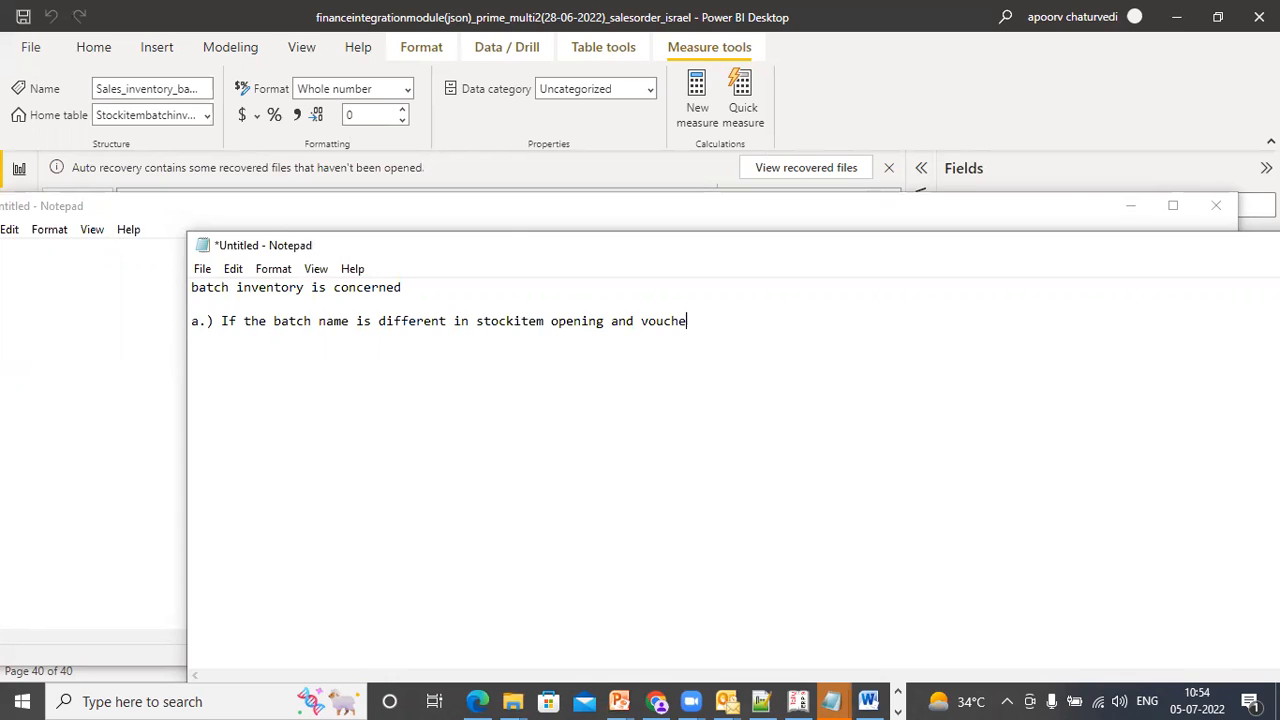
{"action": "type", "text": "rinventorybatchdetails"}
- Add point b.) that opening stock number is different from what tally is reporting if the reporting date differs from the extracted data's date range
{"action": "key", "text": "Return"}
{"action": "type", "text": "b.)"}
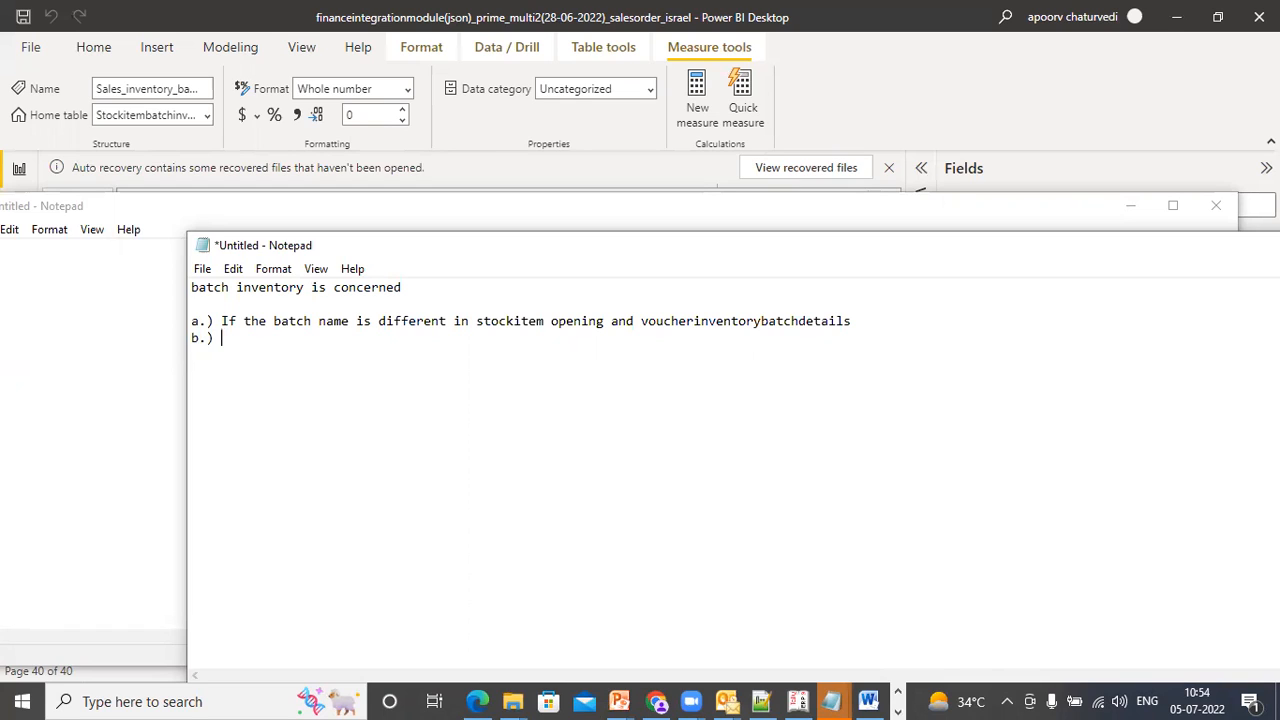
{"action": "type", "text": "opening st"}
{"action": "type", "text": "oick"}
{"action": "key", "text": "BackSpace"}
{"action": "key", "text": "BackSpace"}
{"action": "key", "text": "BackSpace"}
{"action": "type", "text": "ck number "}
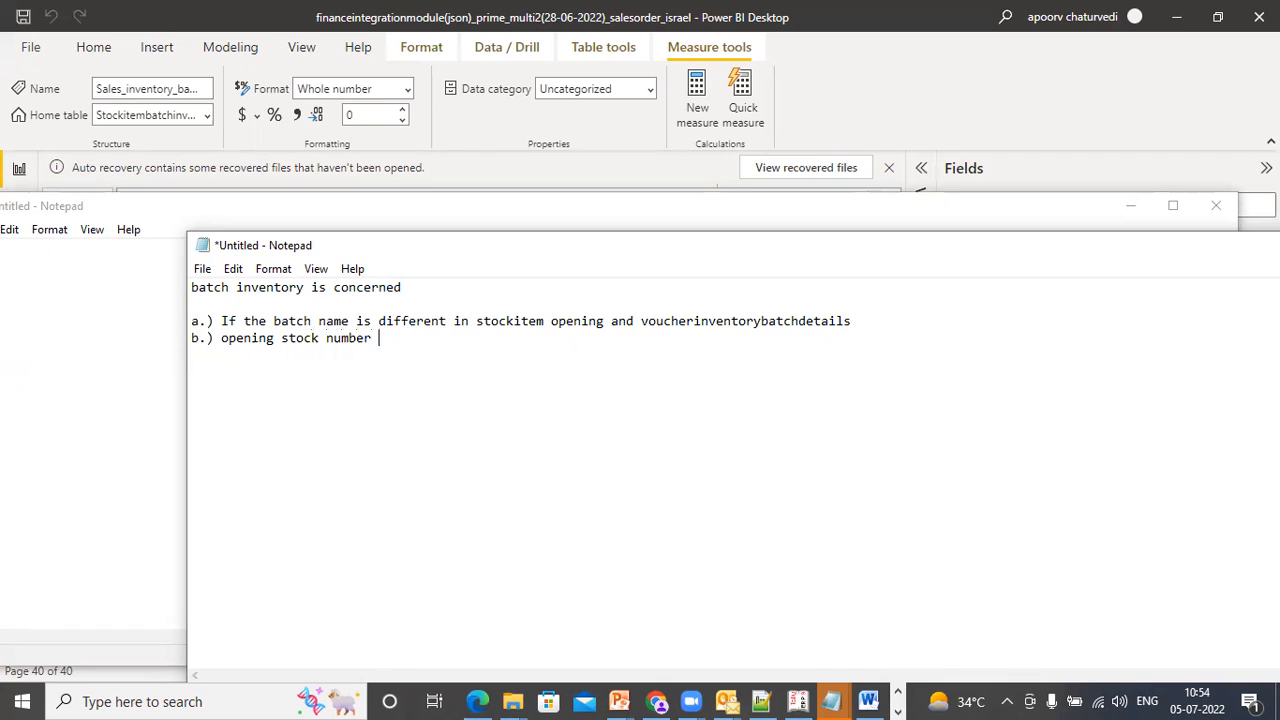
{"action": "type", "text": "is different from what tally is reporting if the date of reeeporting is different from the date range for which you"}
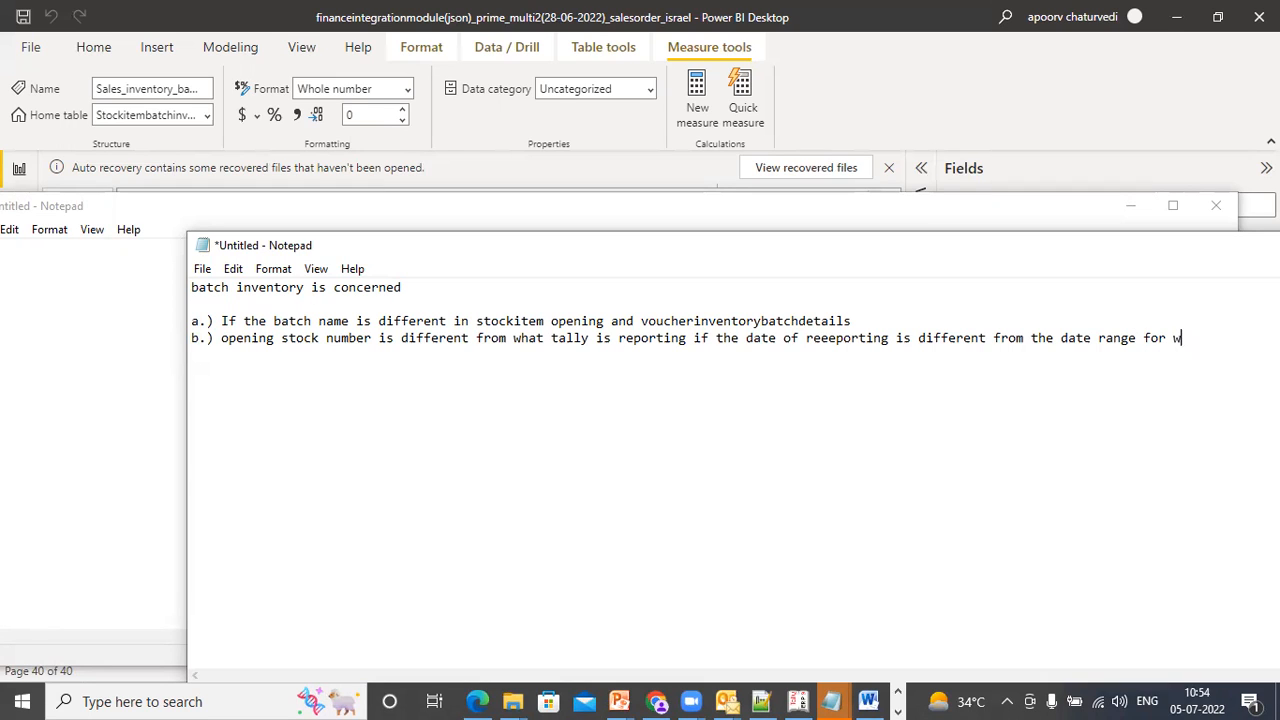
{"action": "type", "text": "ve"}
- Maximize the note's window and tidy point b.), moving "extracted the data" to a new line and correcting the misspelling to "reporting"
{"action": "left_click_drag", "start_coordinate": [801, 250], "coordinate": [510, 219]}
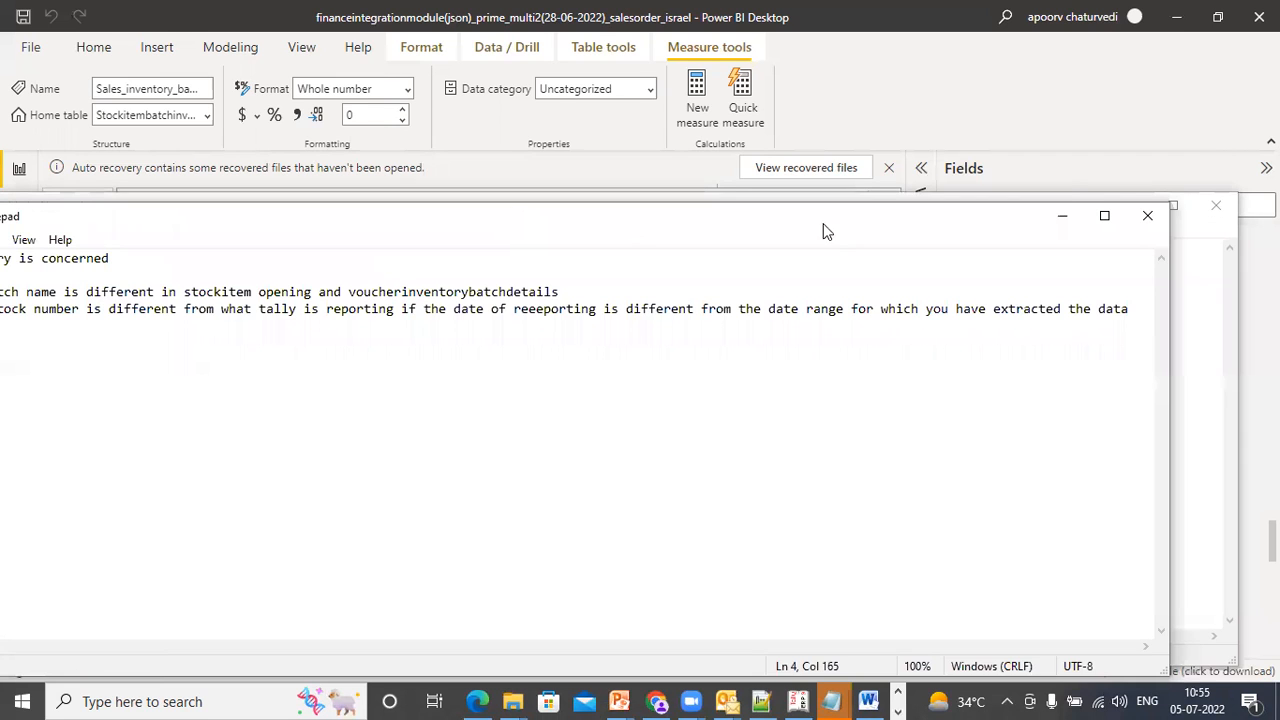
{"action": "left_click", "coordinate": [1110, 210]}
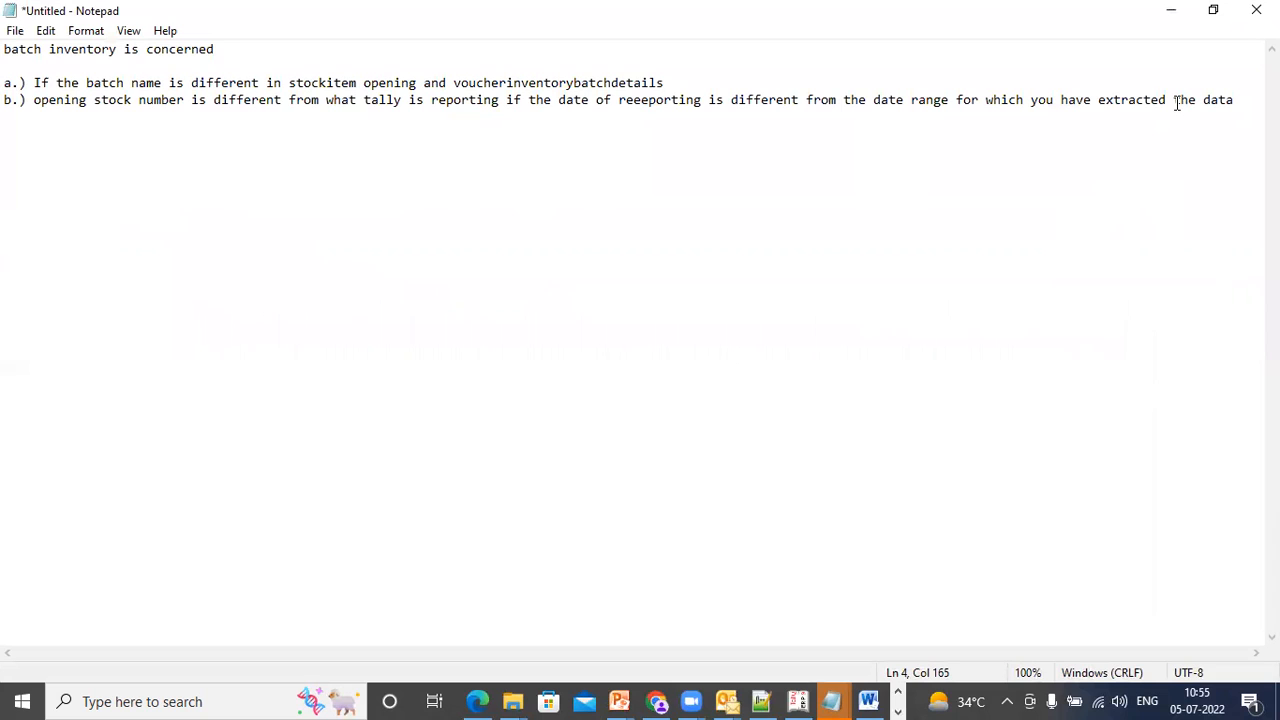
{"action": "left_click", "coordinate": [1097, 100]}
{"action": "key", "text": "Return"}
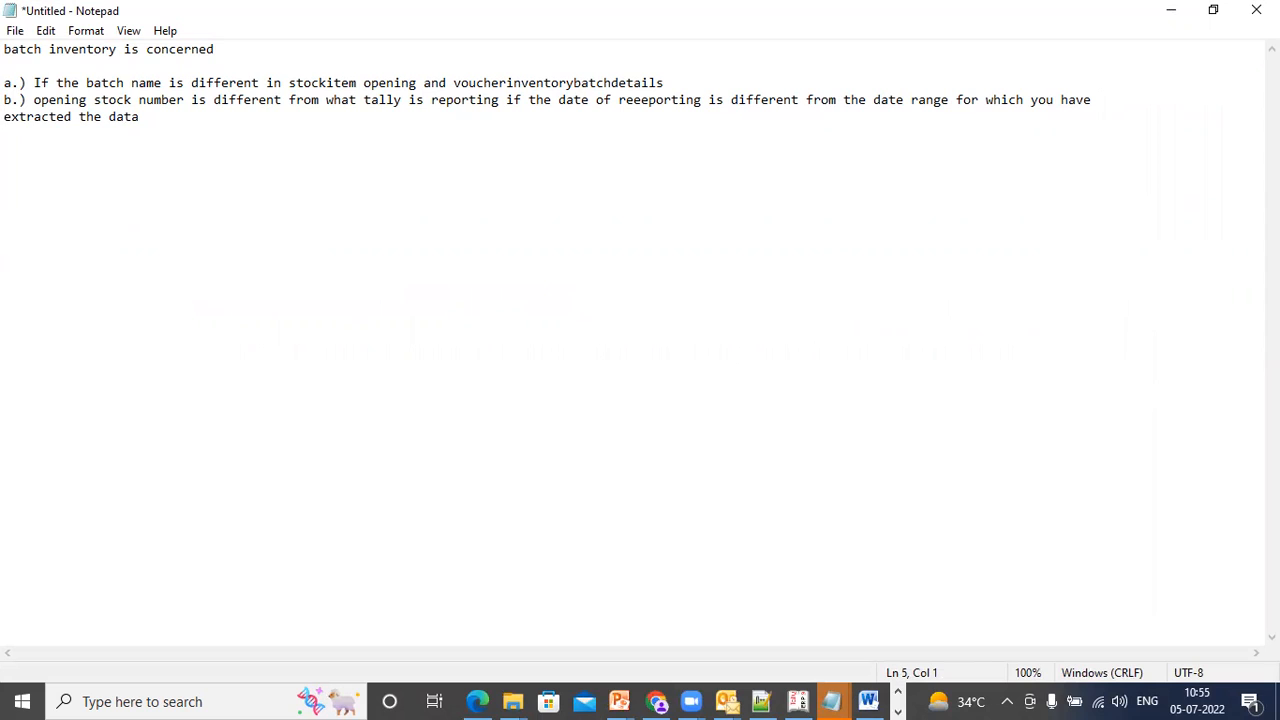
{"action": "left_click", "coordinate": [648, 99]}
{"action": "key", "text": "BackSpace"}
{"action": "key", "text": "BackSpace"}
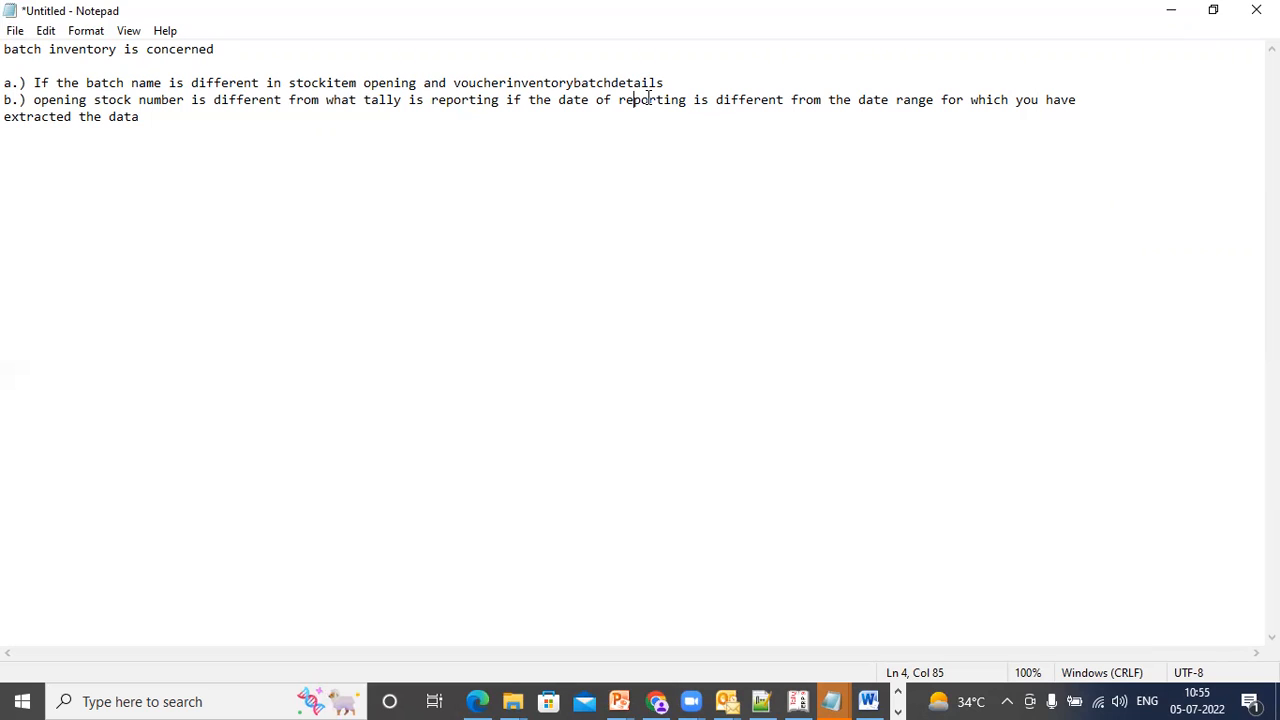
- In TallyPrime Developer, examine the Opening Balance, Opening Rate and Opening Value fields under Item Batch Allocations in the schema
{"action": "left_click", "coordinate": [899, 697]}
{"action": "left_click", "coordinate": [898, 698]}
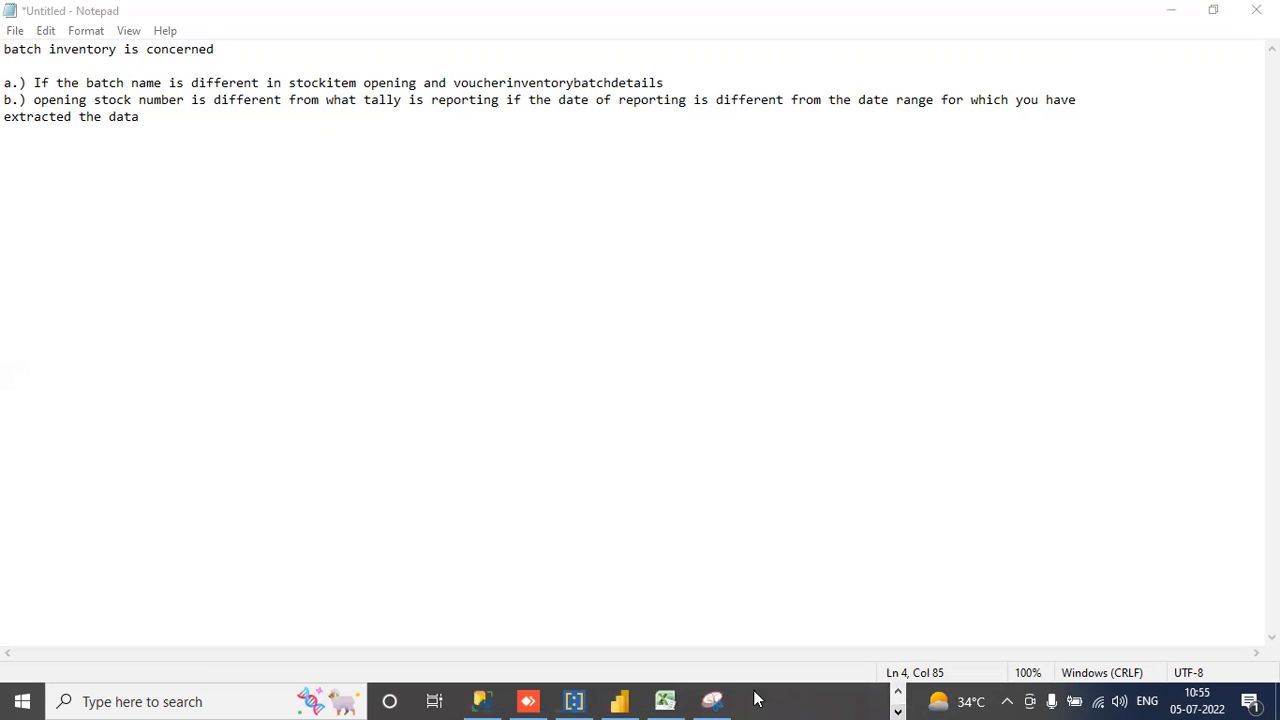
{"action": "left_click", "coordinate": [580, 700]}
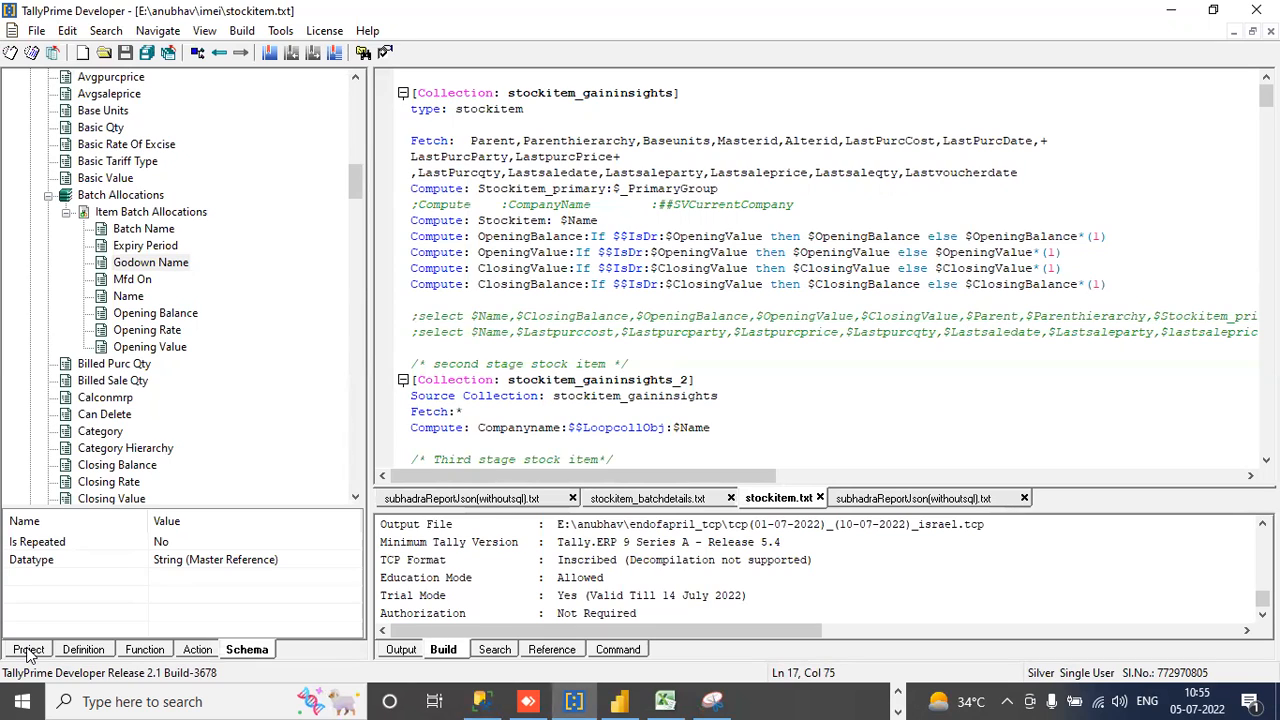
{"action": "left_click", "coordinate": [160, 313]}
{"action": "left_click", "coordinate": [154, 330]}
{"action": "left_click", "coordinate": [151, 348]}
{"action": "left_click", "coordinate": [156, 316]}
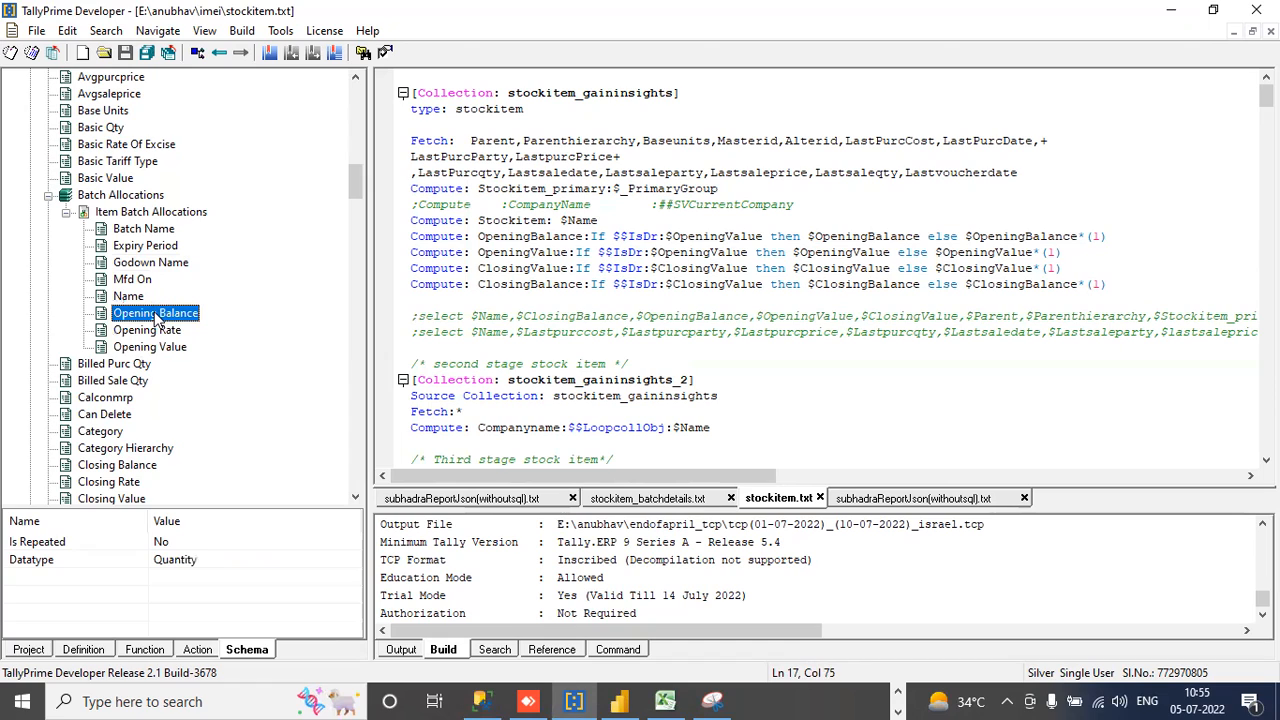
{"action": "left_click", "coordinate": [125, 213]}
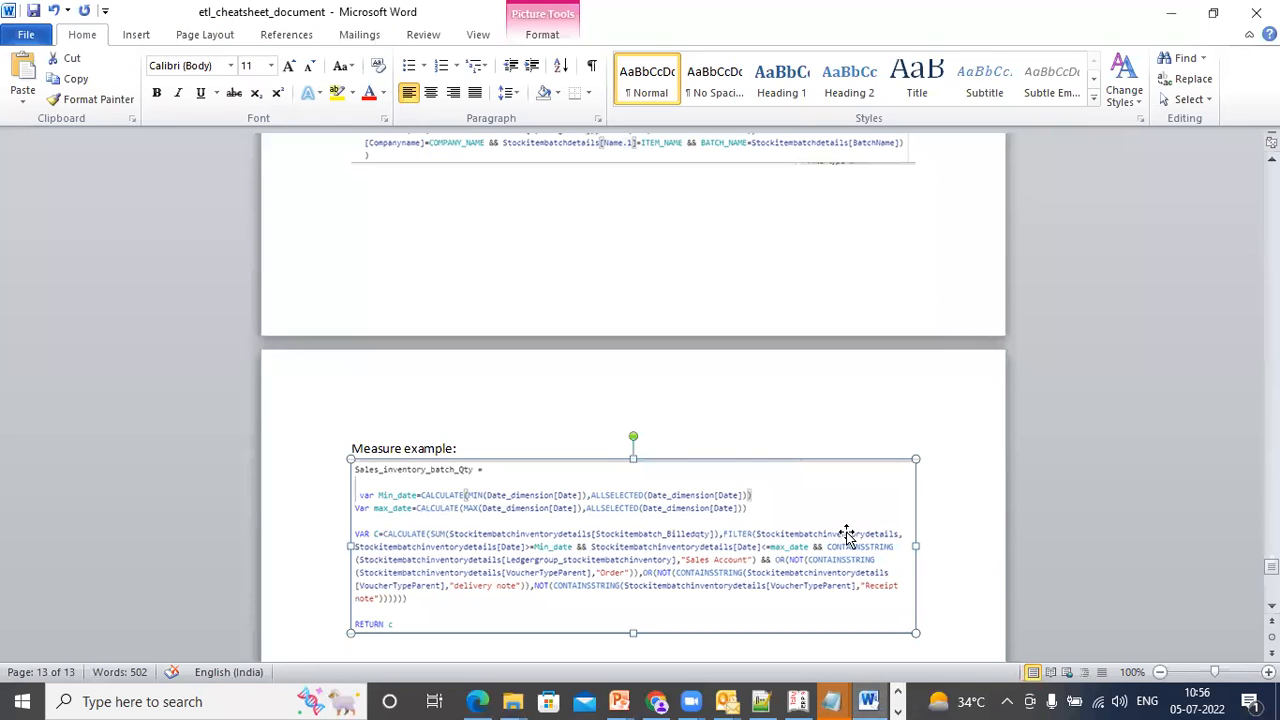
- In the Word cheatsheet, review the column row-level context section and place the insertion point below the measure example picture
{"action": "left_click_drag", "start_coordinate": [1271, 567], "coordinate": [1271, 537]}
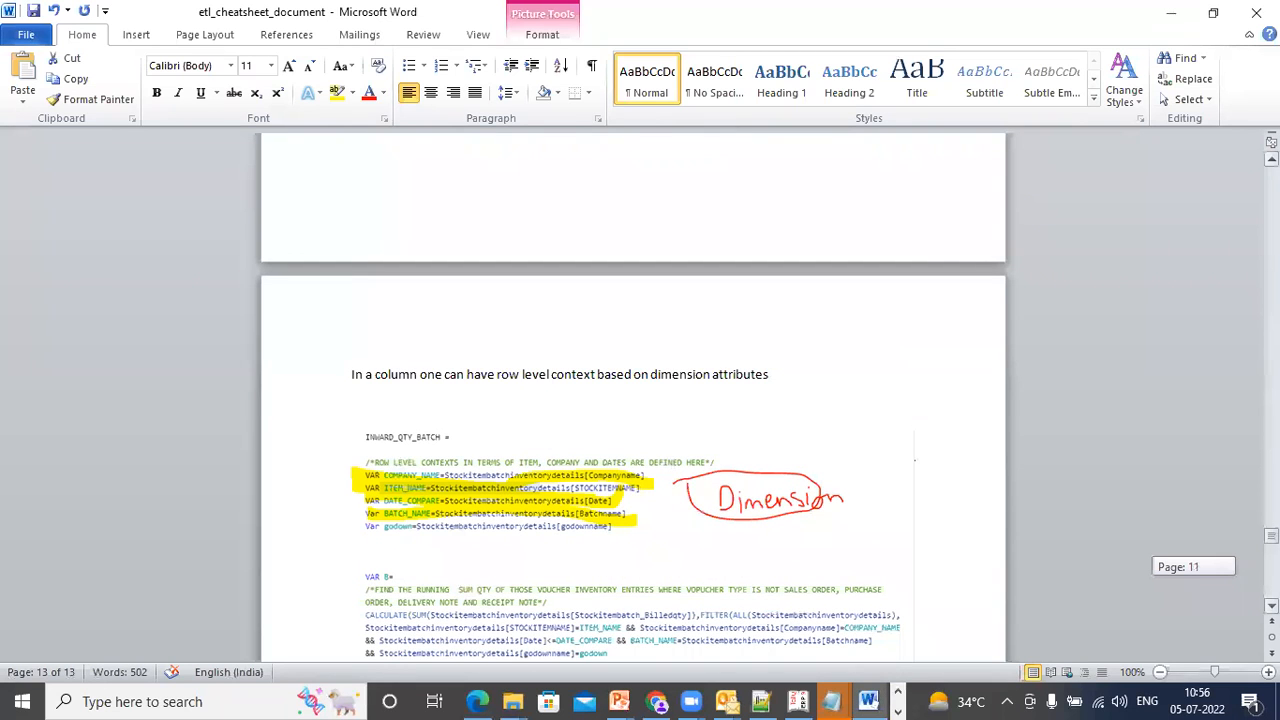
{"action": "left_click_drag", "start_coordinate": [1271, 537], "coordinate": [1271, 580]}
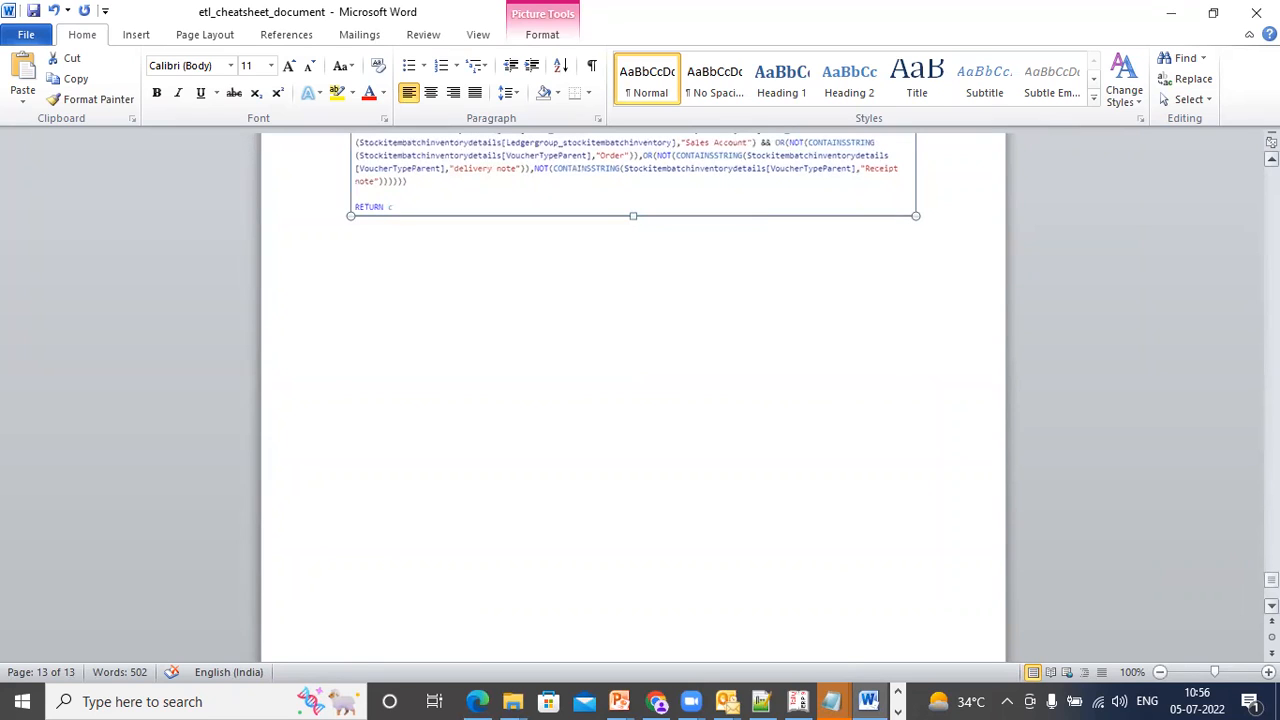
{"action": "left_click", "coordinate": [656, 401]}
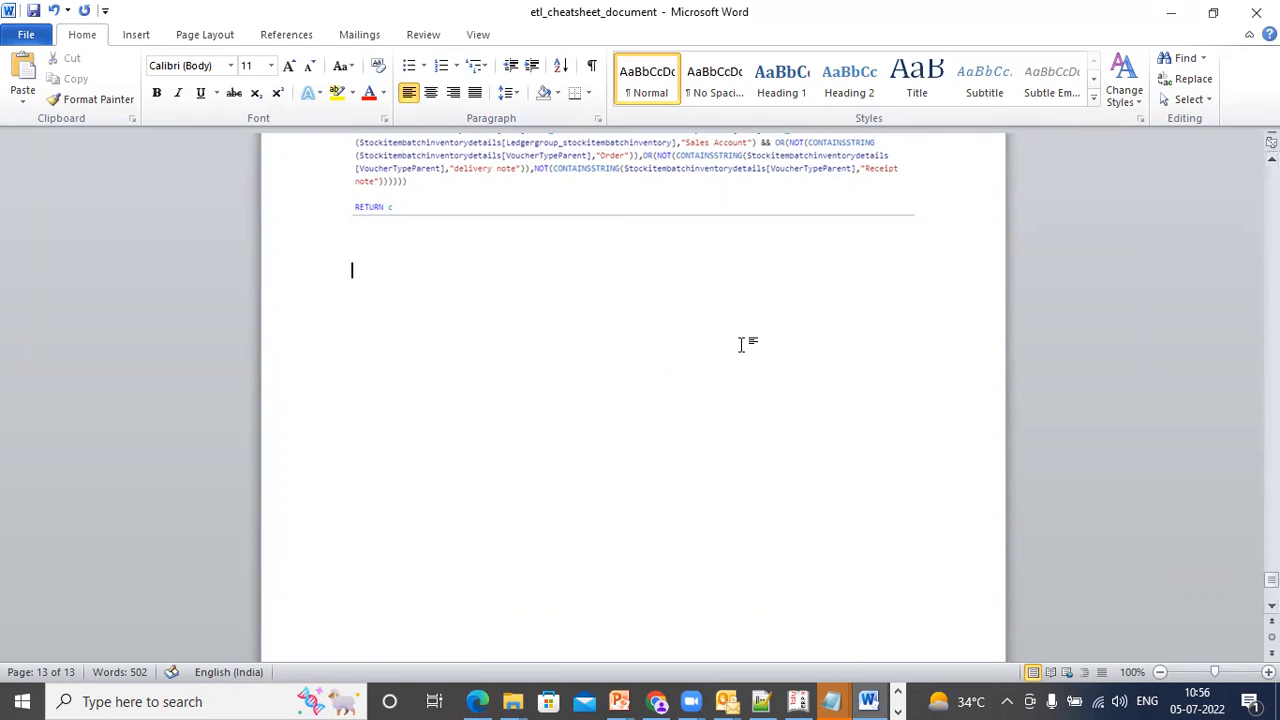
- Switch to Power BI, deselect the table visual and collapse the Fields pane to enlarge the report page
{"action": "left_click", "coordinate": [900, 692]}
{"action": "left_click", "coordinate": [900, 696]}
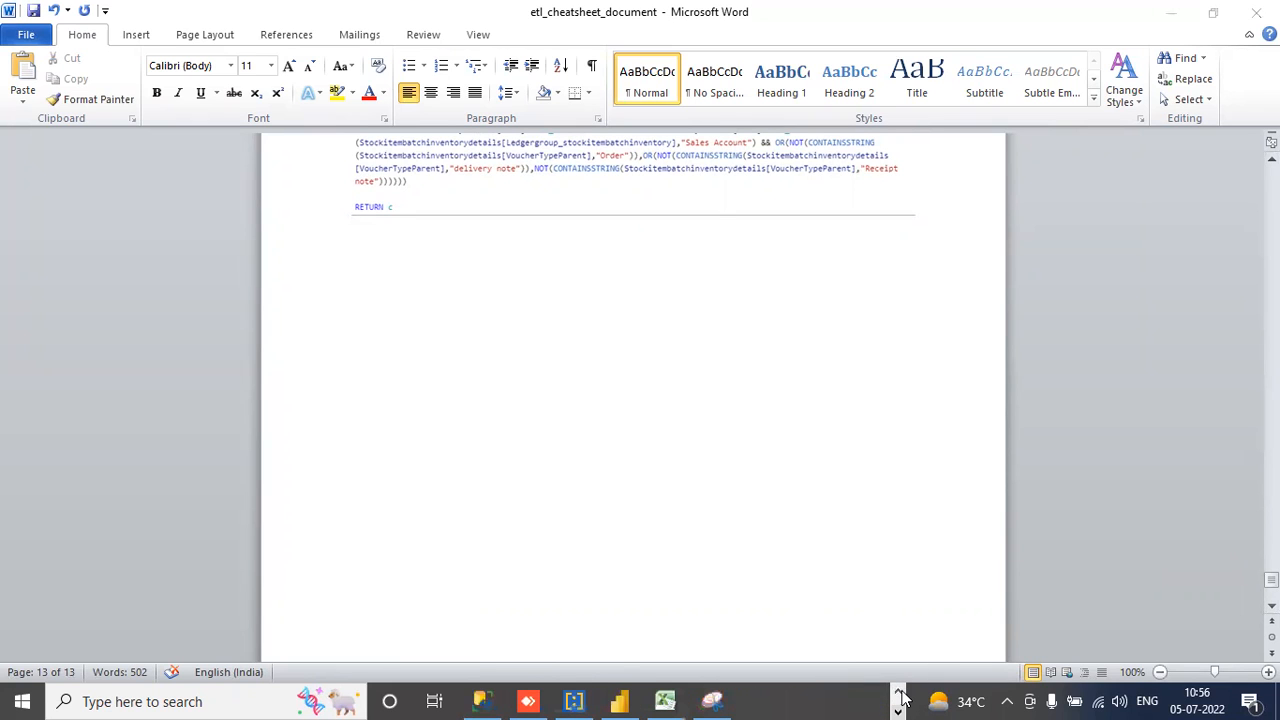
{"action": "left_click", "coordinate": [628, 697]}
{"action": "left_click", "coordinate": [689, 436]}
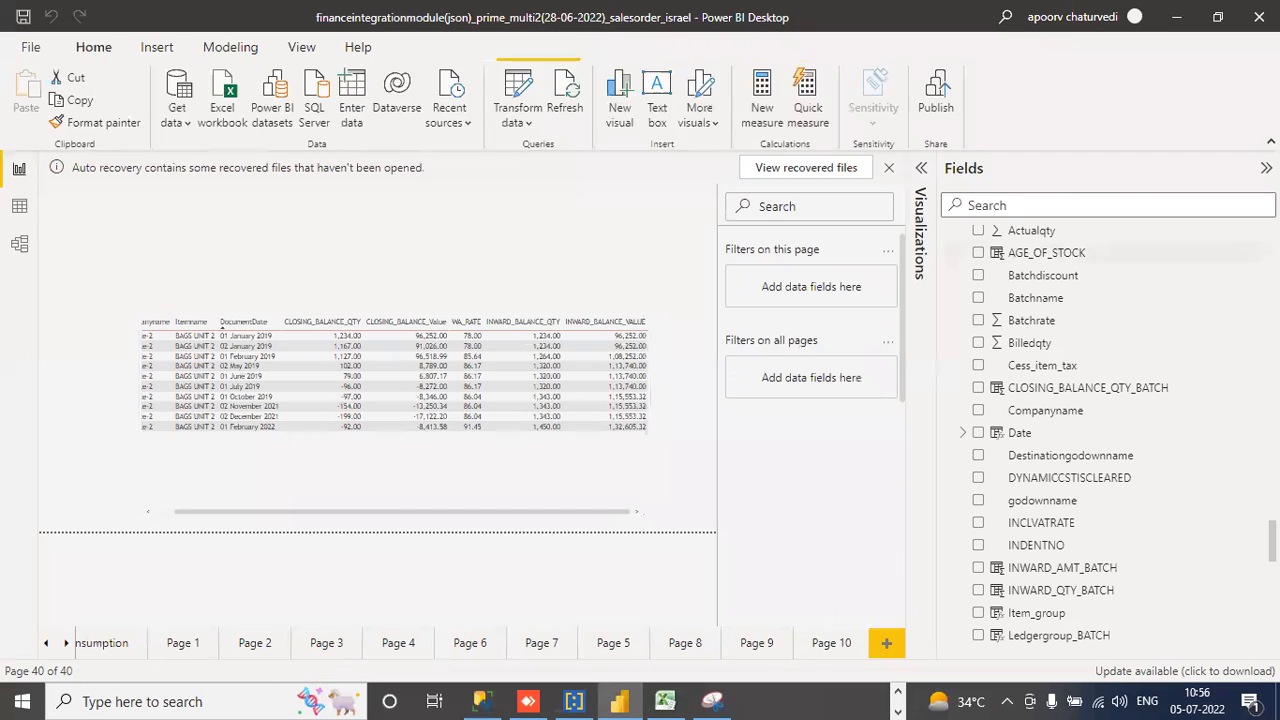
{"action": "left_click", "coordinate": [1266, 168]}
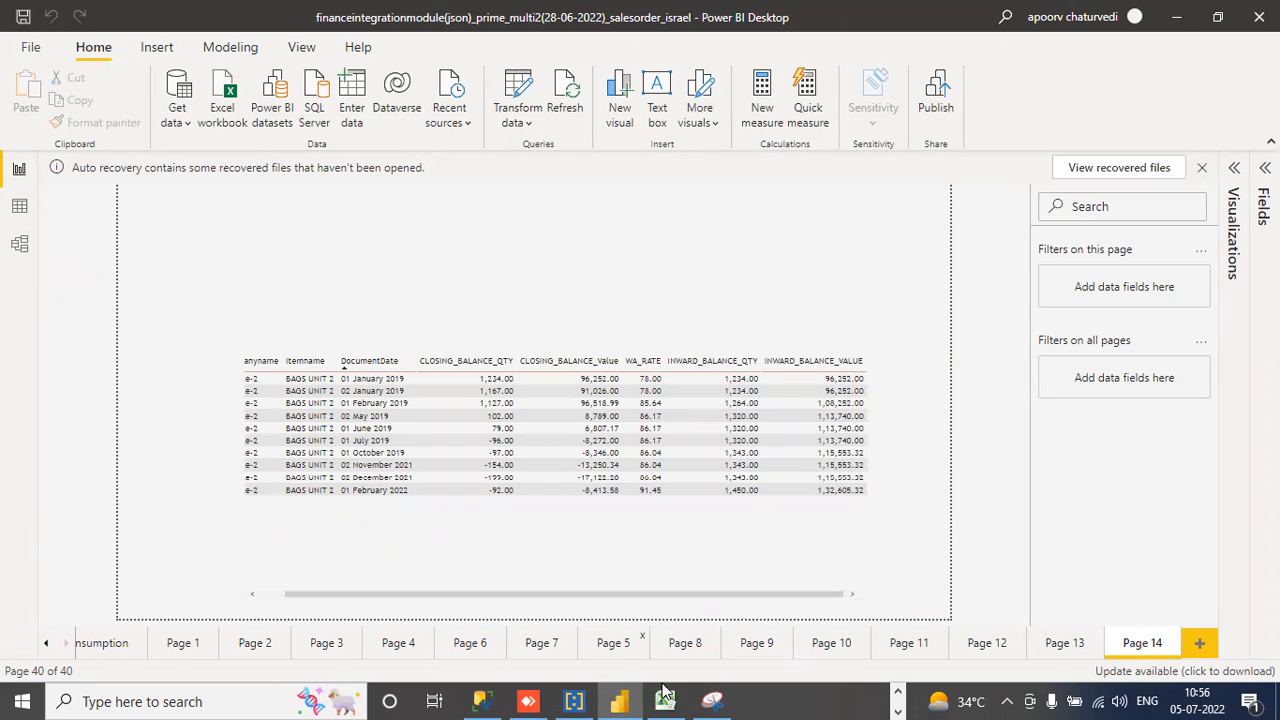
- Go back to the Word cheatsheet and switch to the Chrome window with WhatsApp Web
{"action": "left_click", "coordinate": [896, 690]}
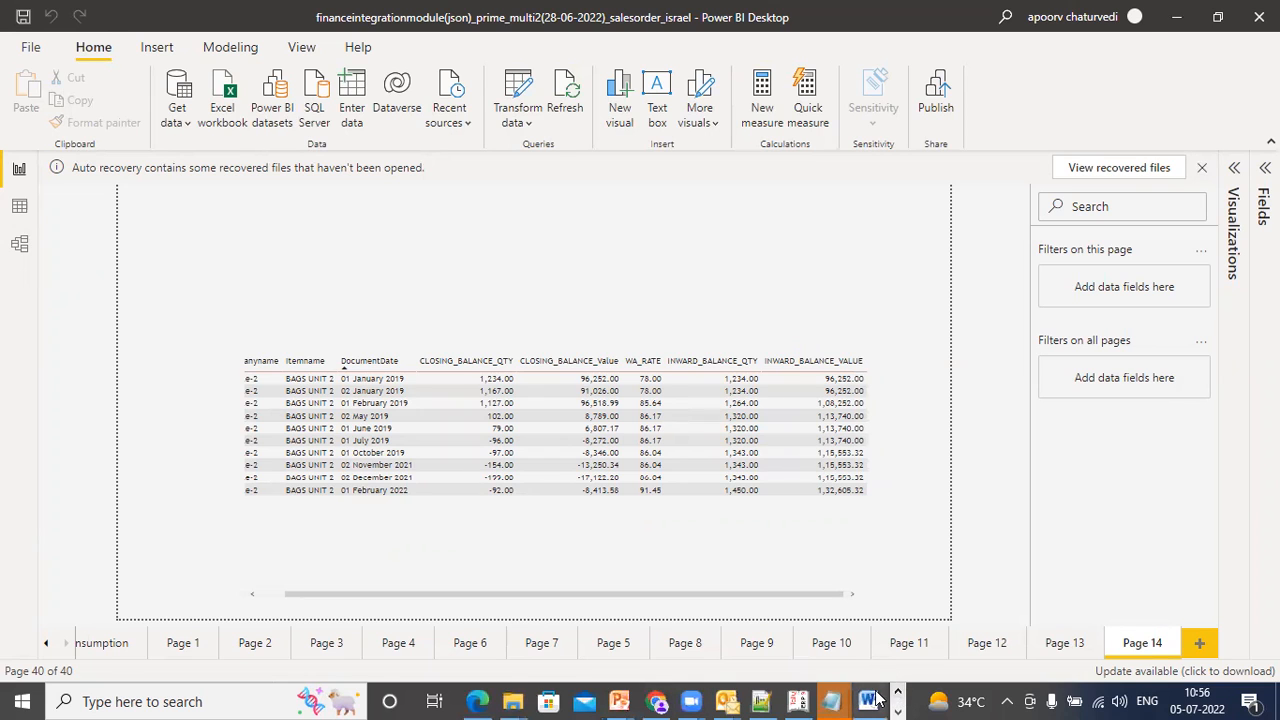
{"action": "left_click", "coordinate": [868, 701]}
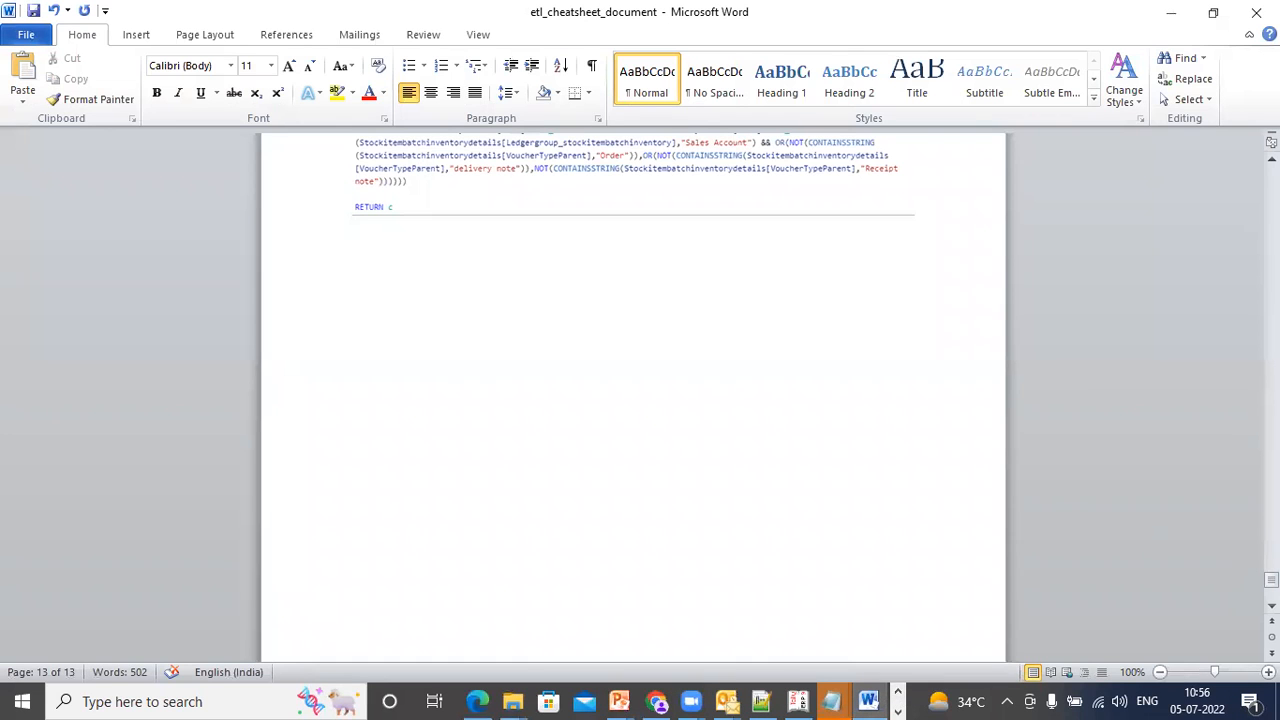
{"action": "left_click", "coordinate": [656, 701]}
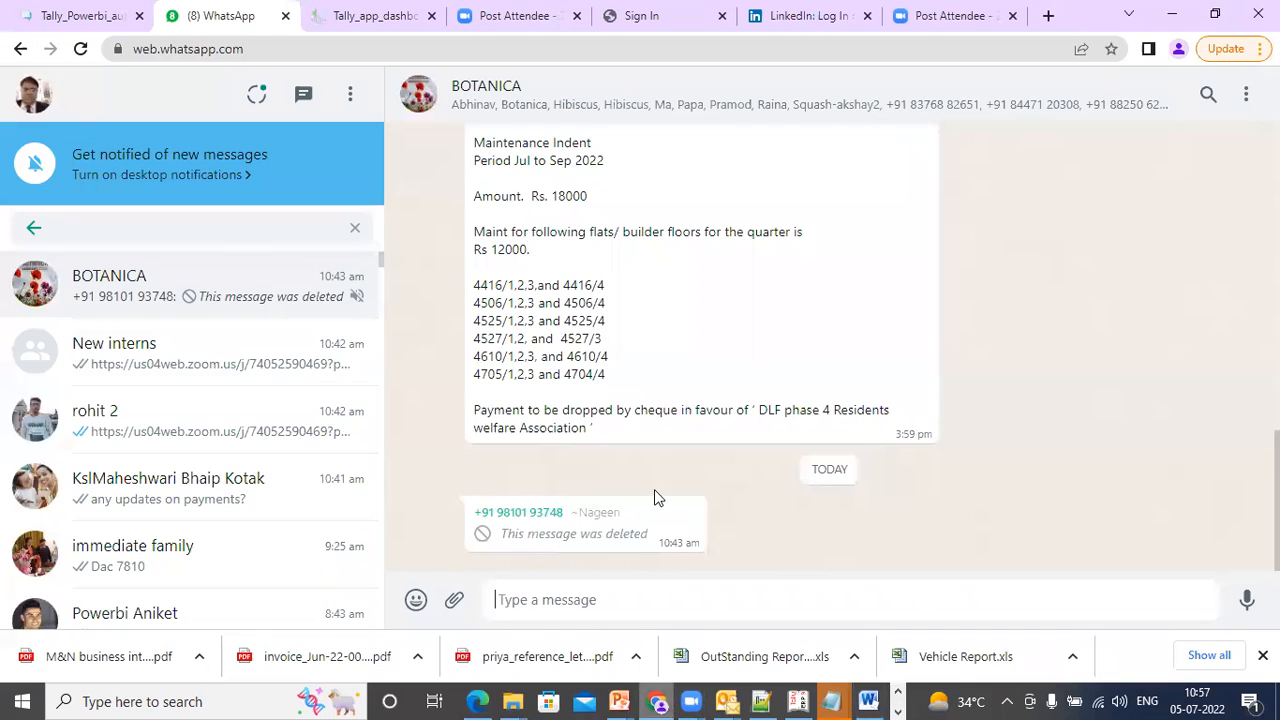
- Open the New interns chat in WhatsApp Web, return to the Word cheatsheet and switch to Power BI
{"action": "left_click", "coordinate": [340, 372]}
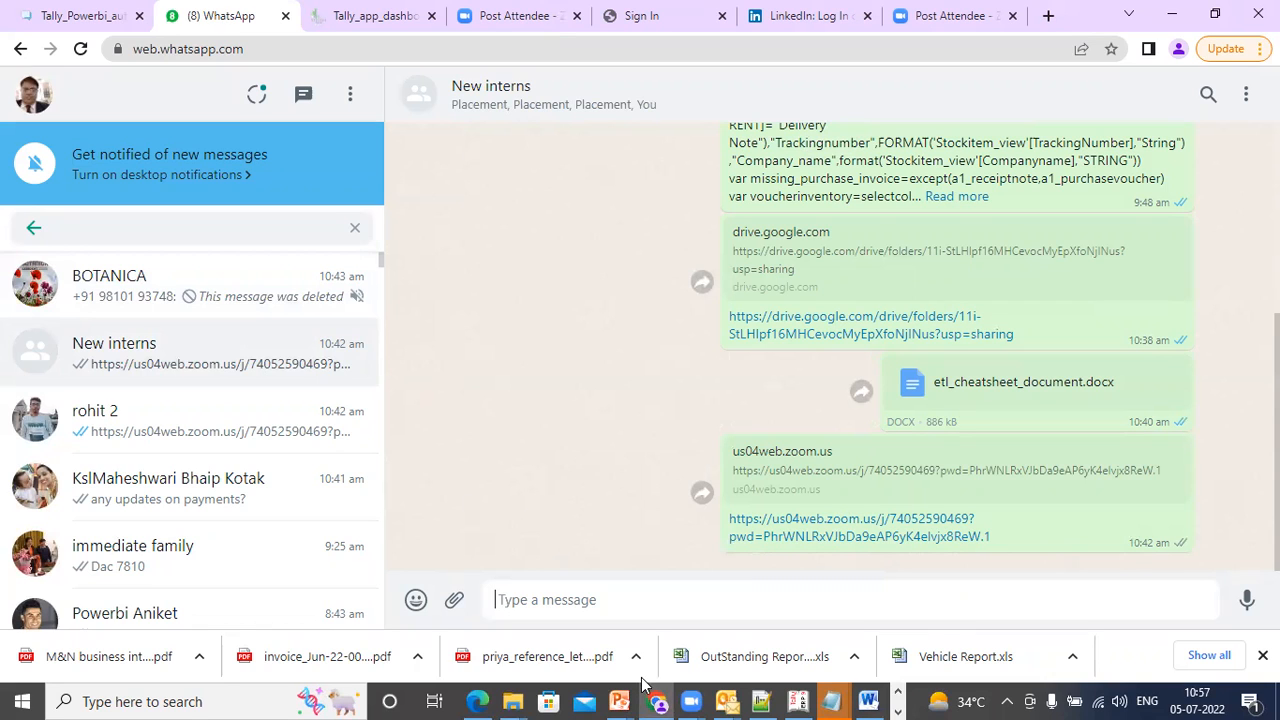
{"action": "left_click", "coordinate": [868, 700]}
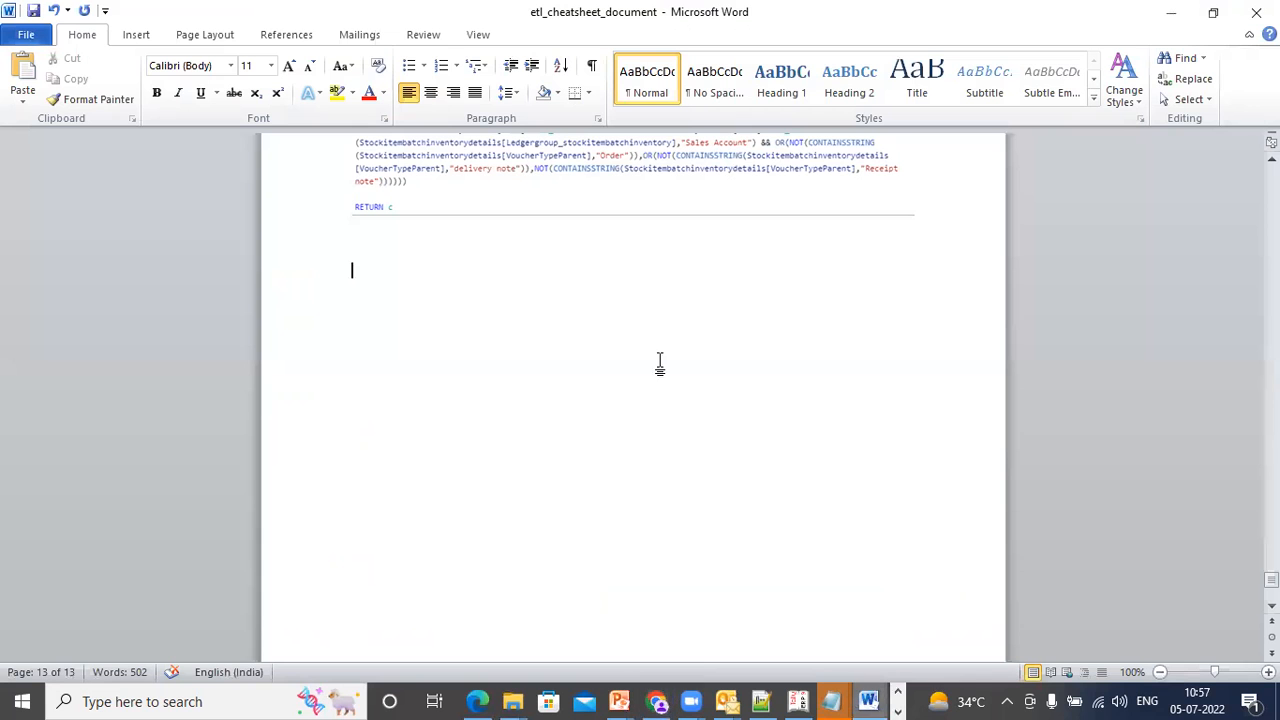
{"action": "left_click", "coordinate": [897, 711]}
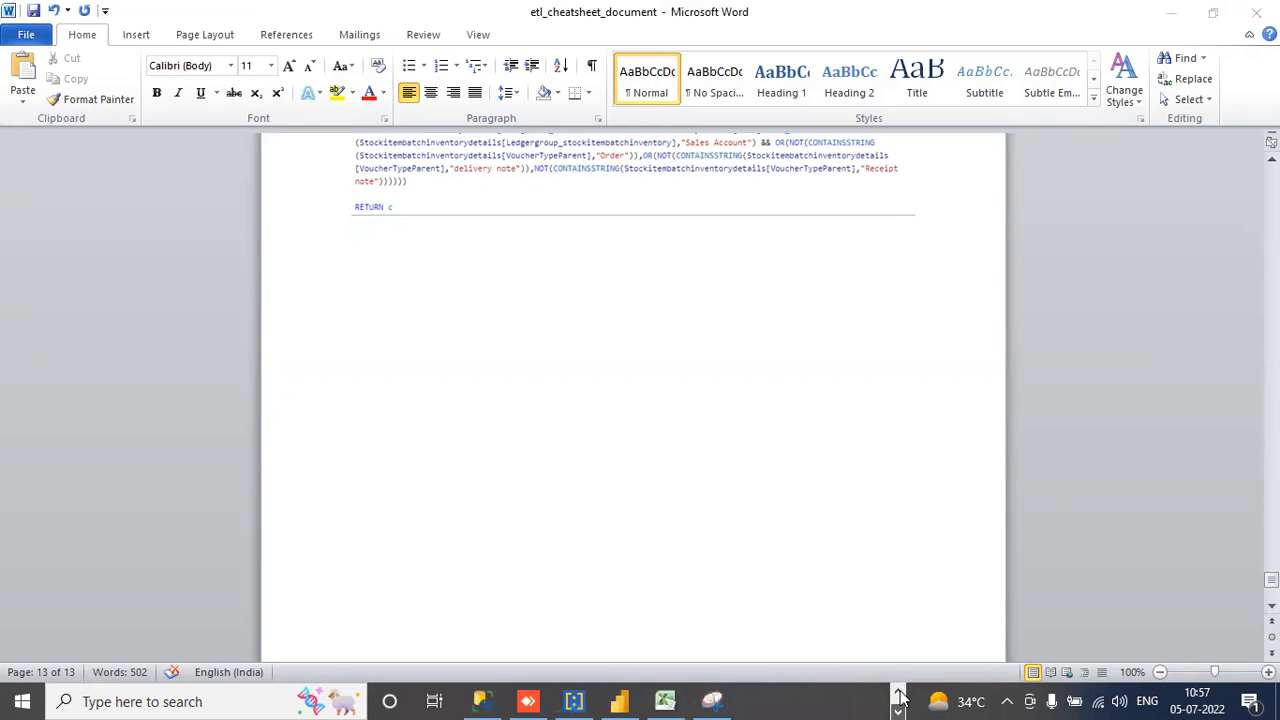
{"action": "left_click", "coordinate": [619, 701]}
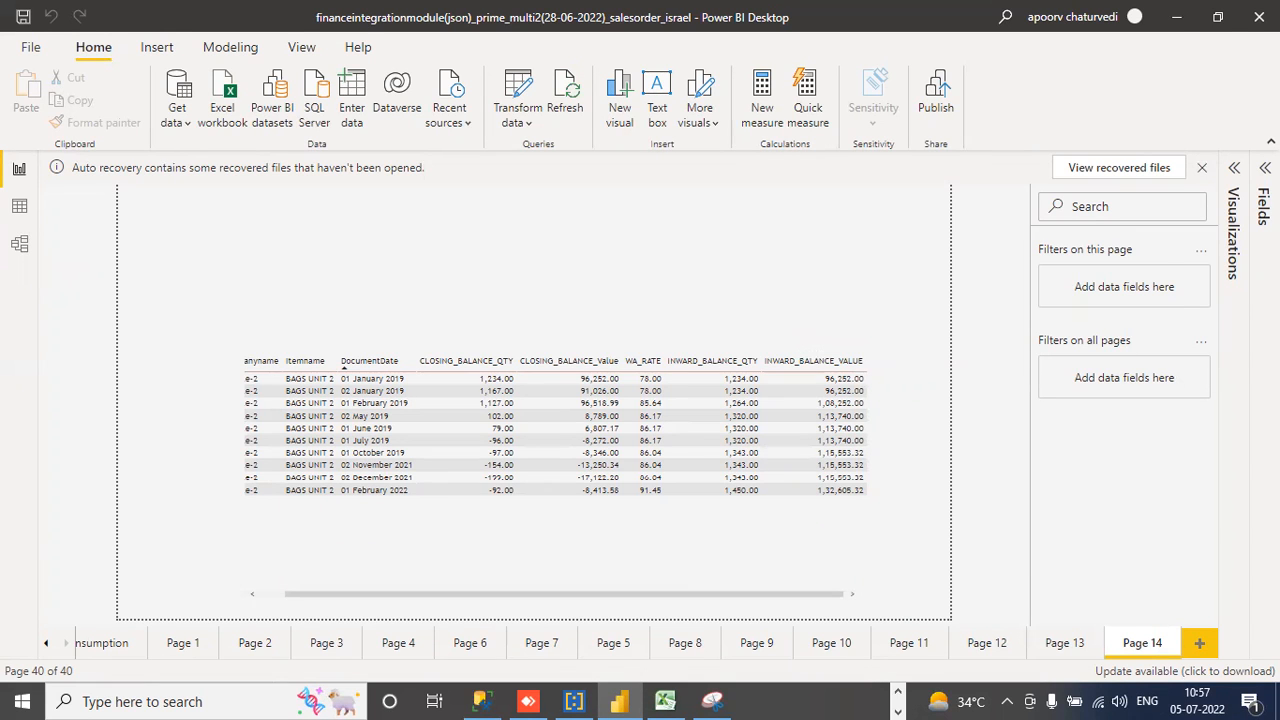
- Reopen the Fields pane and expand the Stockitembatchinventorydetails table
{"action": "left_click", "coordinate": [1263, 210]}
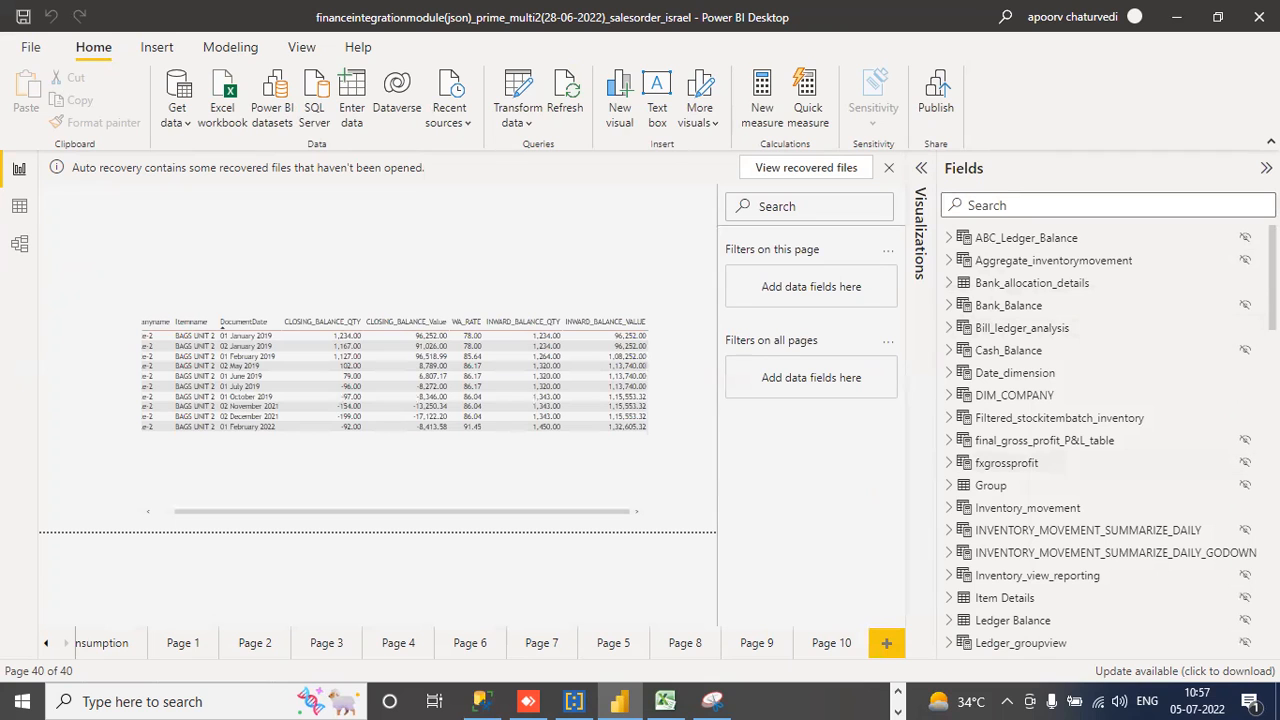
{"action": "scroll", "coordinate": [1100, 440], "scroll_direction": "down", "scroll_amount": 10}
{"action": "scroll", "coordinate": [1100, 440], "scroll_direction": "down", "scroll_amount": 3}
{"action": "scroll", "coordinate": [1100, 440], "scroll_direction": "up", "scroll_amount": 10}
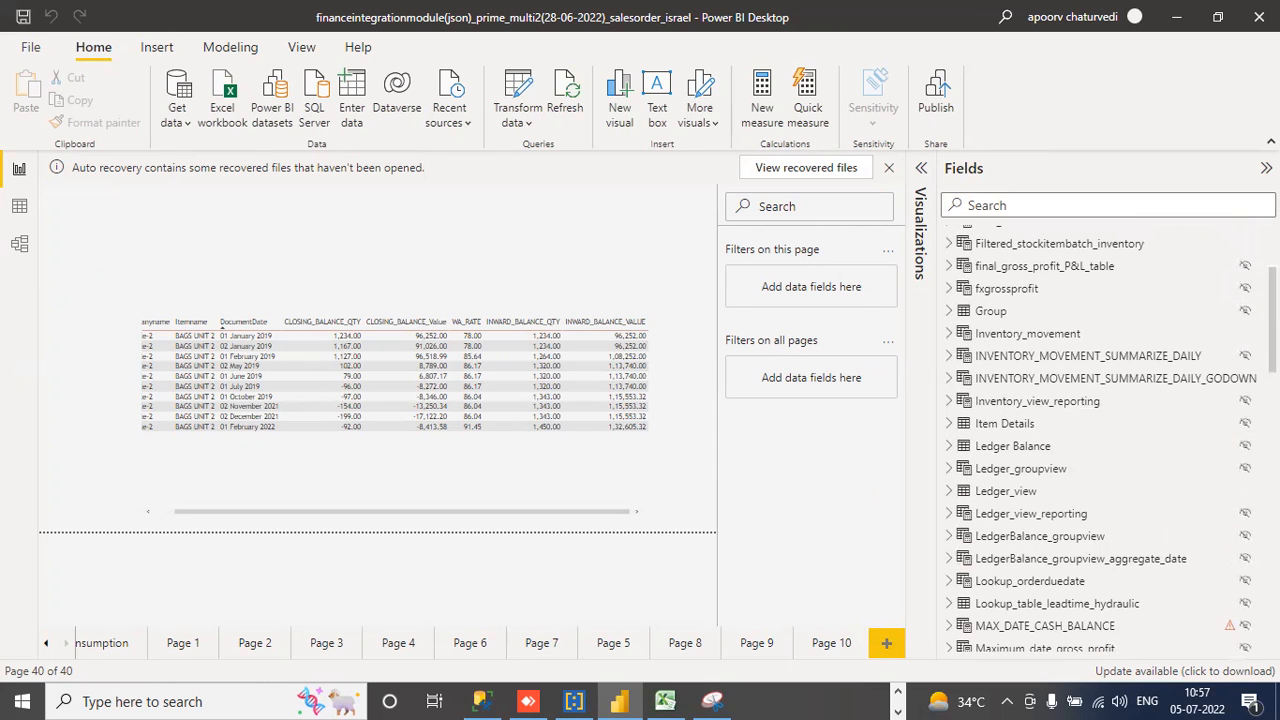
{"action": "scroll", "coordinate": [1100, 440], "scroll_direction": "up", "scroll_amount": 1}
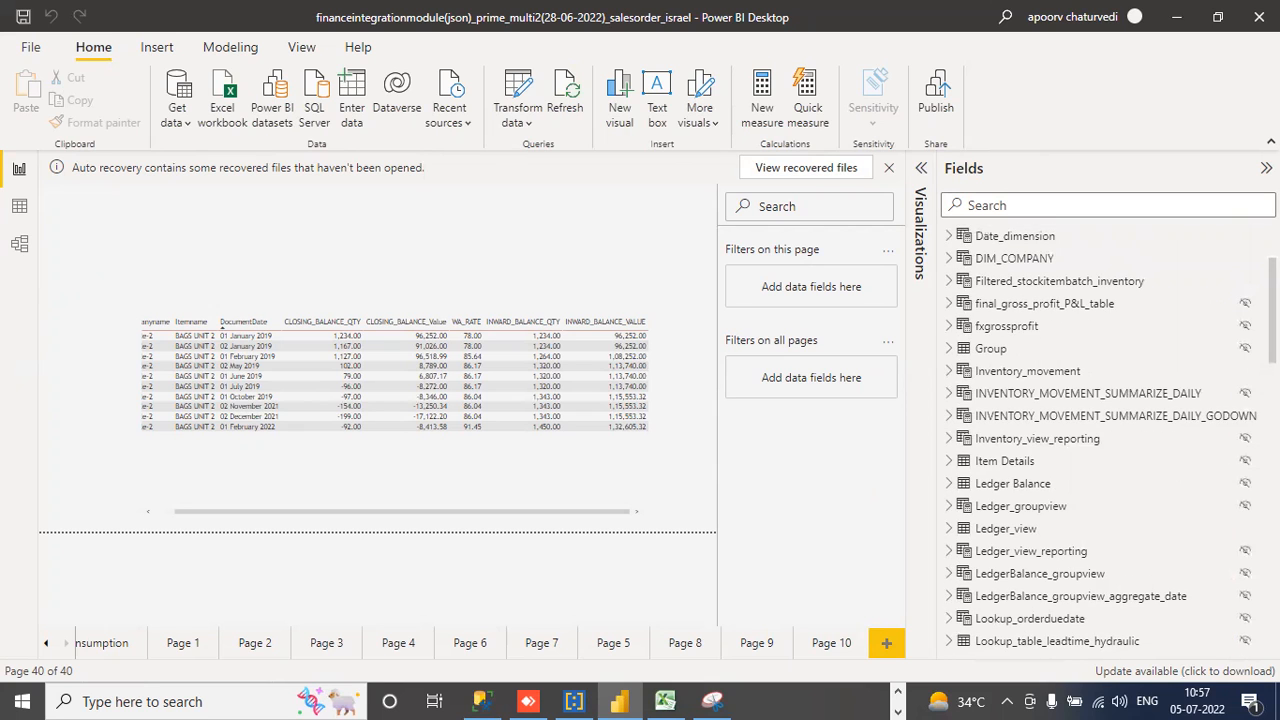
{"action": "scroll", "coordinate": [1100, 440], "scroll_direction": "down", "scroll_amount": 5}
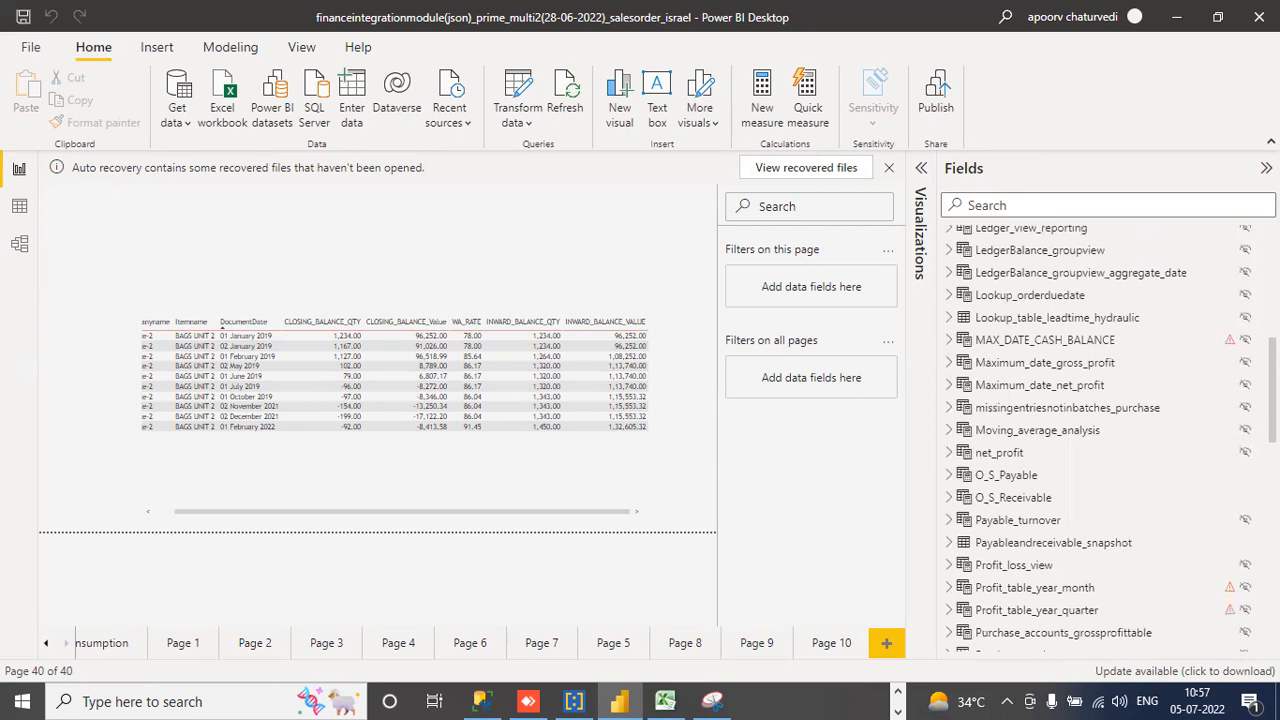
{"action": "scroll", "coordinate": [1100, 440], "scroll_direction": "down", "scroll_amount": 2}
{"action": "scroll", "coordinate": [1100, 440], "scroll_direction": "down", "scroll_amount": 9}
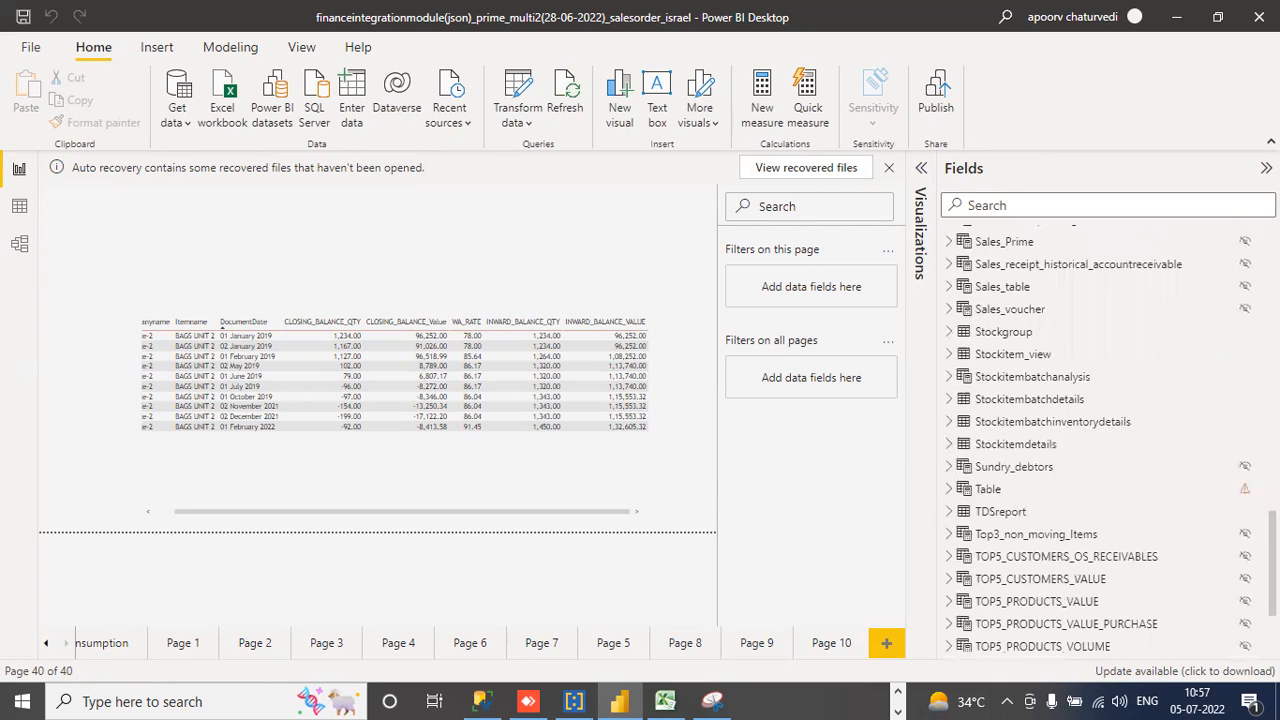
{"action": "left_click", "coordinate": [949, 421]}
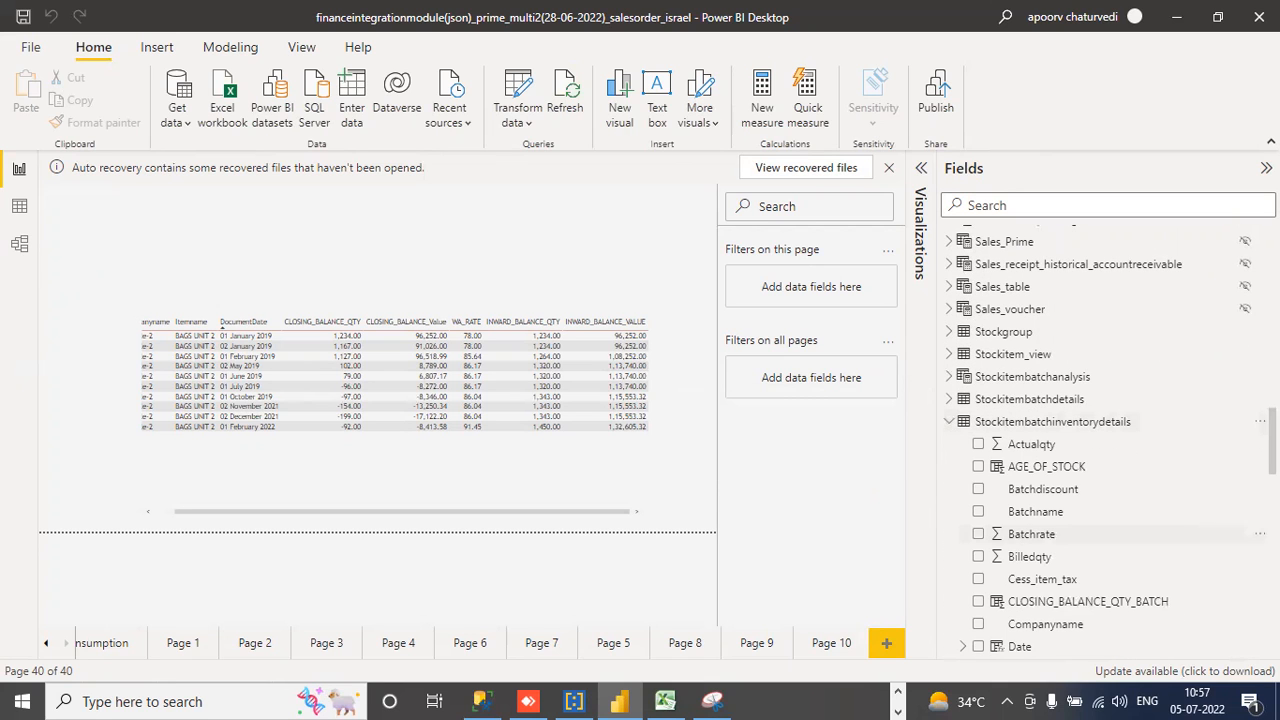
- Select the Stockitembatchinventorydetails table and examine its columns and measures, including the batch quantity, amount and rate fields
{"action": "scroll", "coordinate": [1100, 440], "scroll_direction": "down", "scroll_amount": 2}
{"action": "scroll", "coordinate": [1100, 440], "scroll_direction": "down", "scroll_amount": 4}
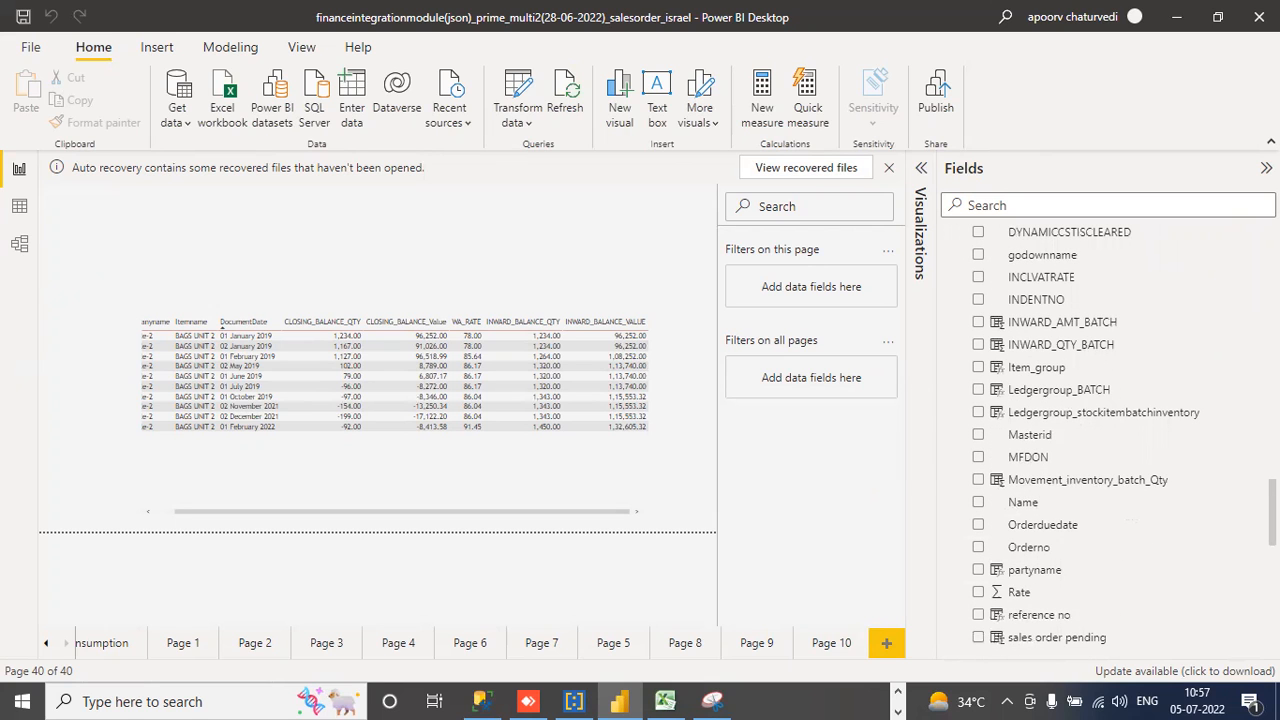
{"action": "scroll", "coordinate": [1100, 440], "scroll_direction": "down", "scroll_amount": 1}
{"action": "scroll", "coordinate": [1100, 440], "scroll_direction": "up", "scroll_amount": 4}
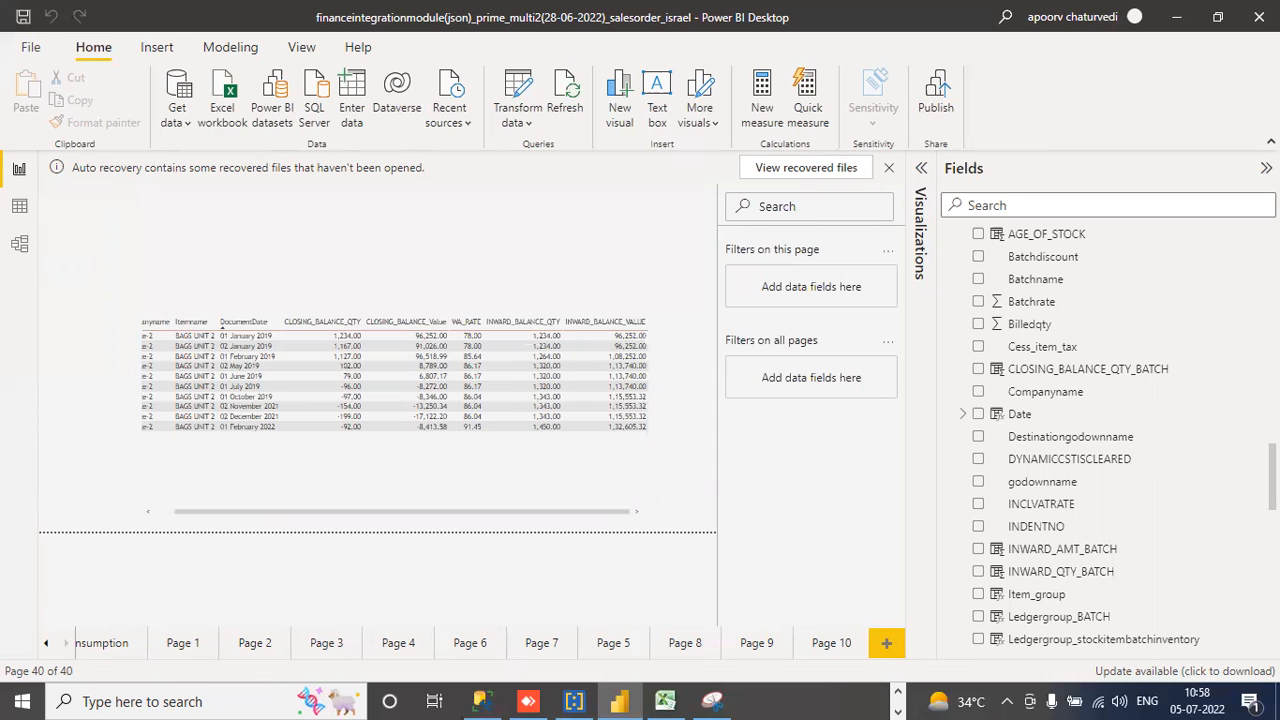
{"action": "scroll", "coordinate": [1100, 440], "scroll_direction": "down", "scroll_amount": 8}
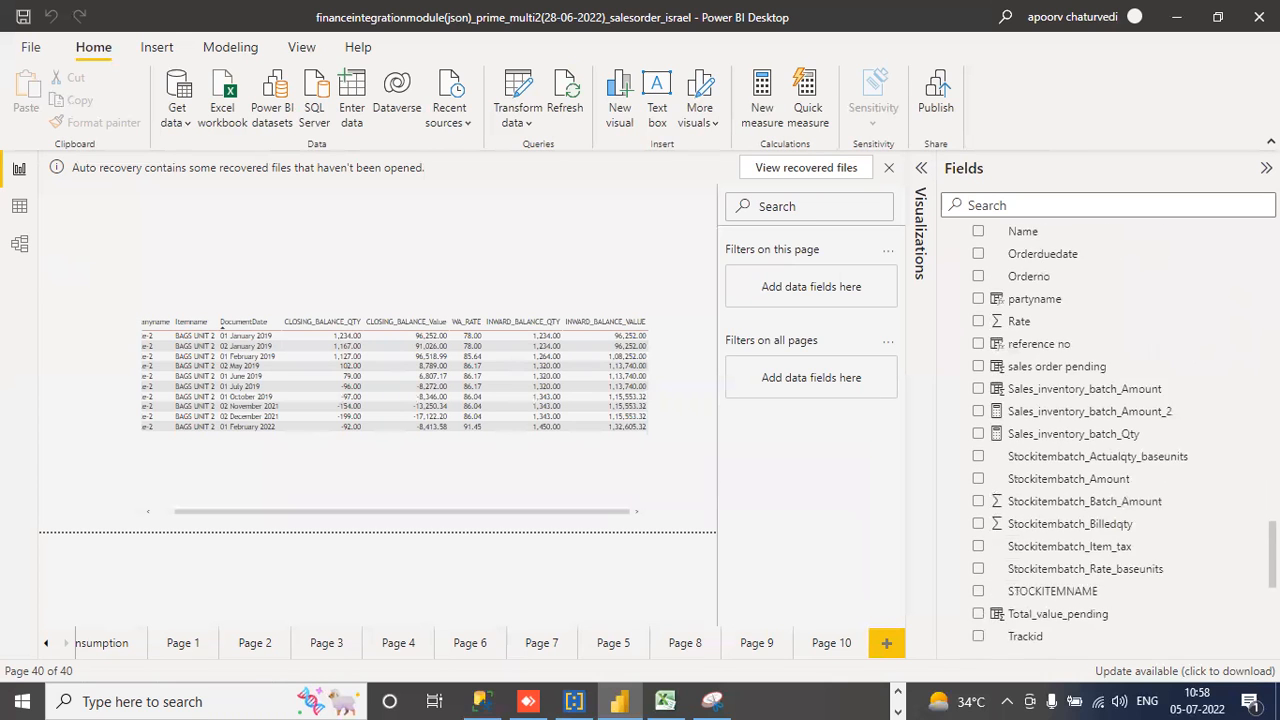
{"action": "scroll", "coordinate": [1100, 440], "scroll_direction": "up", "scroll_amount": 8}
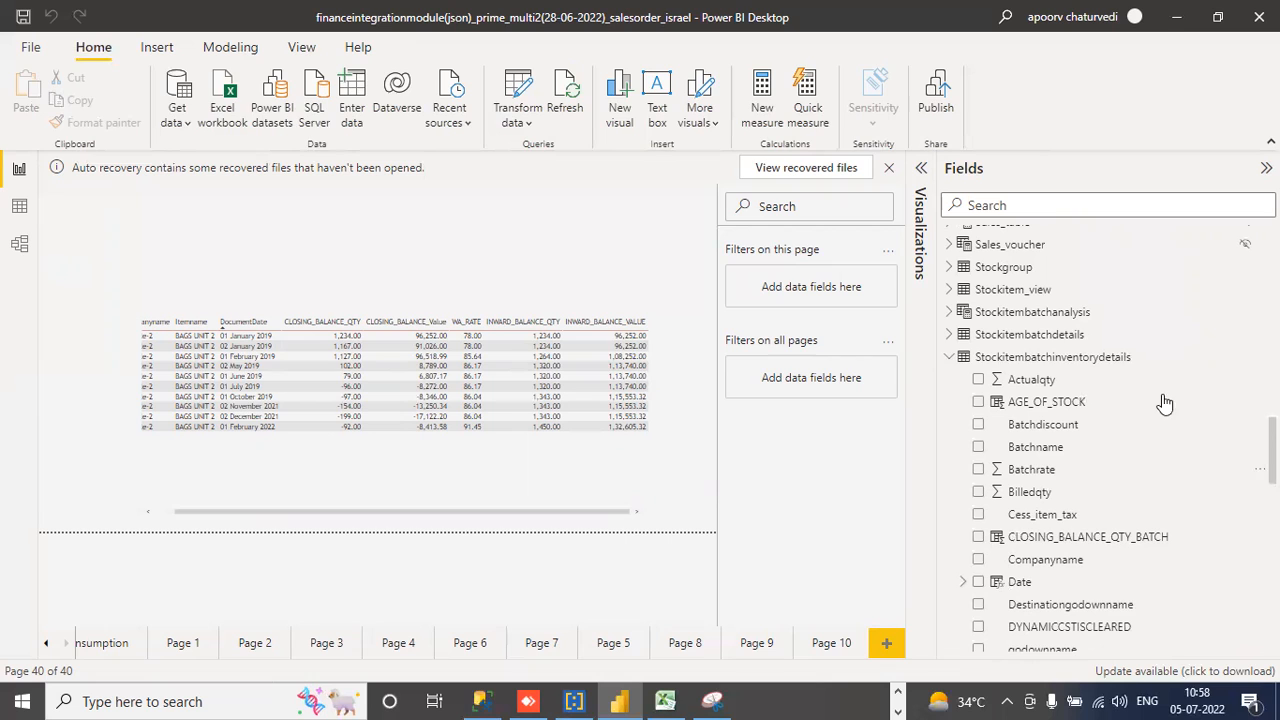
{"action": "left_click", "coordinate": [1078, 357]}
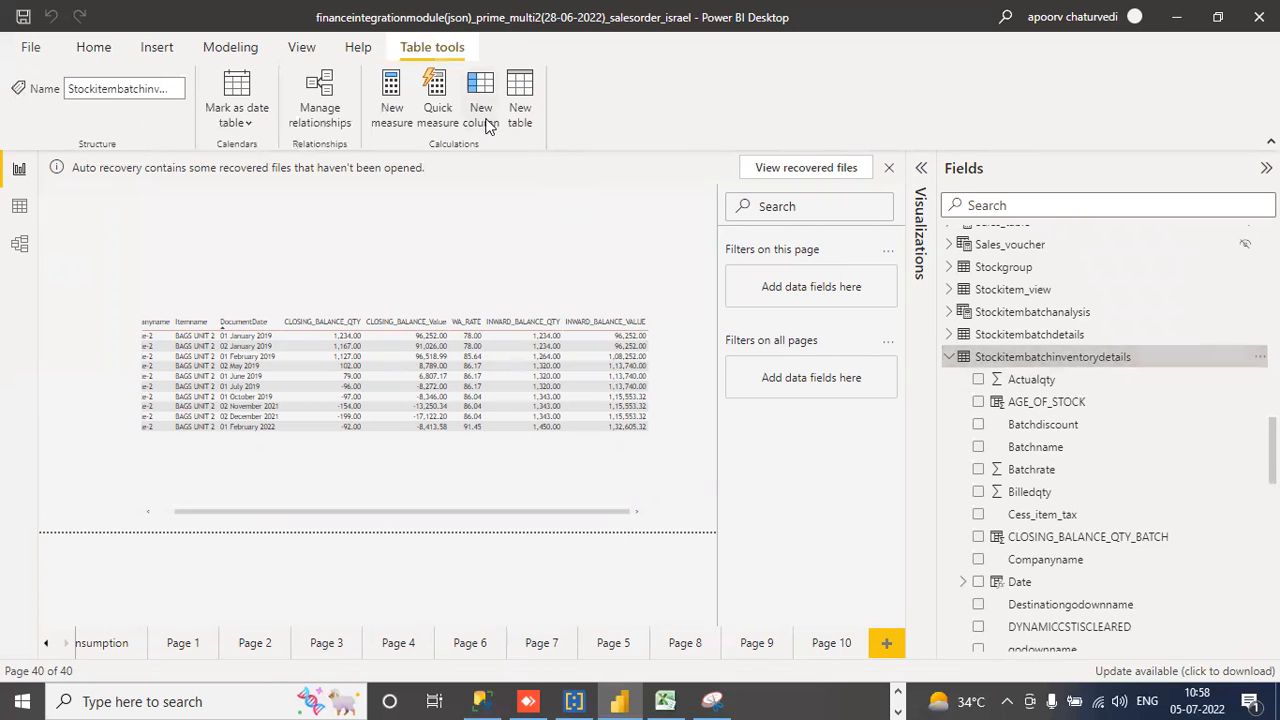
{"action": "scroll", "coordinate": [1072, 480], "scroll_direction": "down", "scroll_amount": 3}
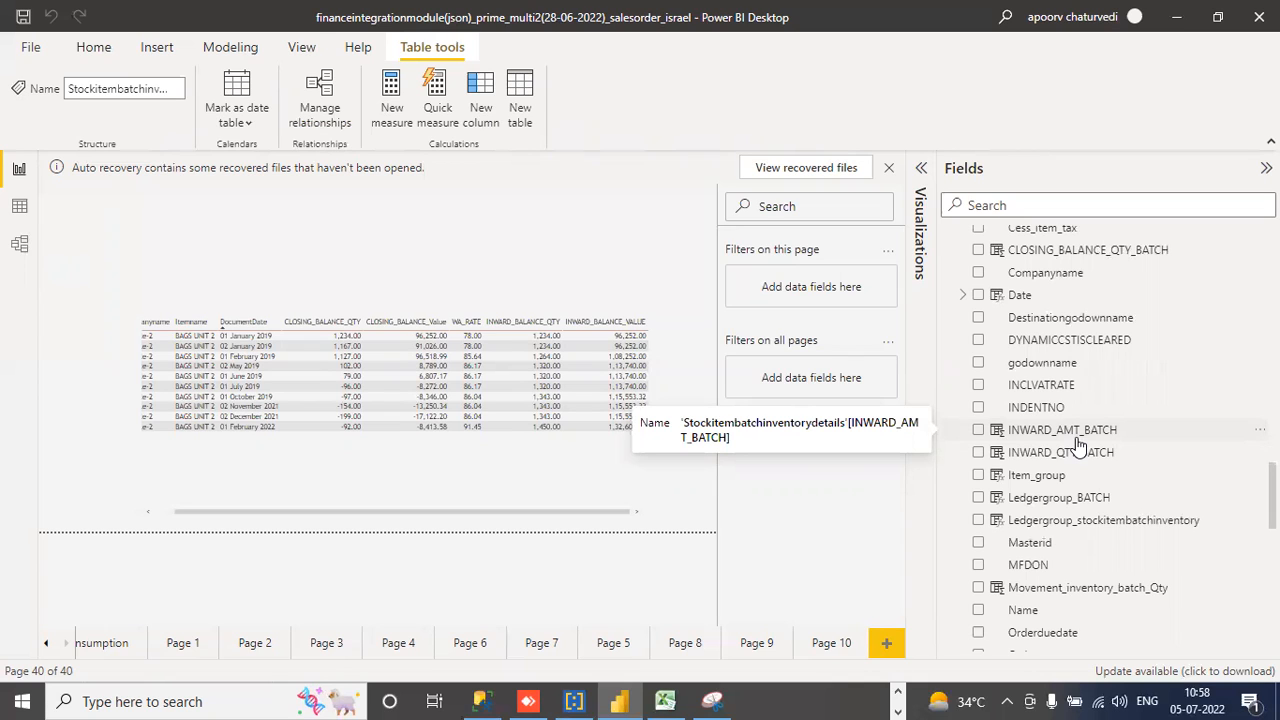
{"action": "scroll", "coordinate": [1078, 445], "scroll_direction": "up", "scroll_amount": 2}
{"action": "scroll", "coordinate": [1249, 497], "scroll_direction": "up", "scroll_amount": 4}
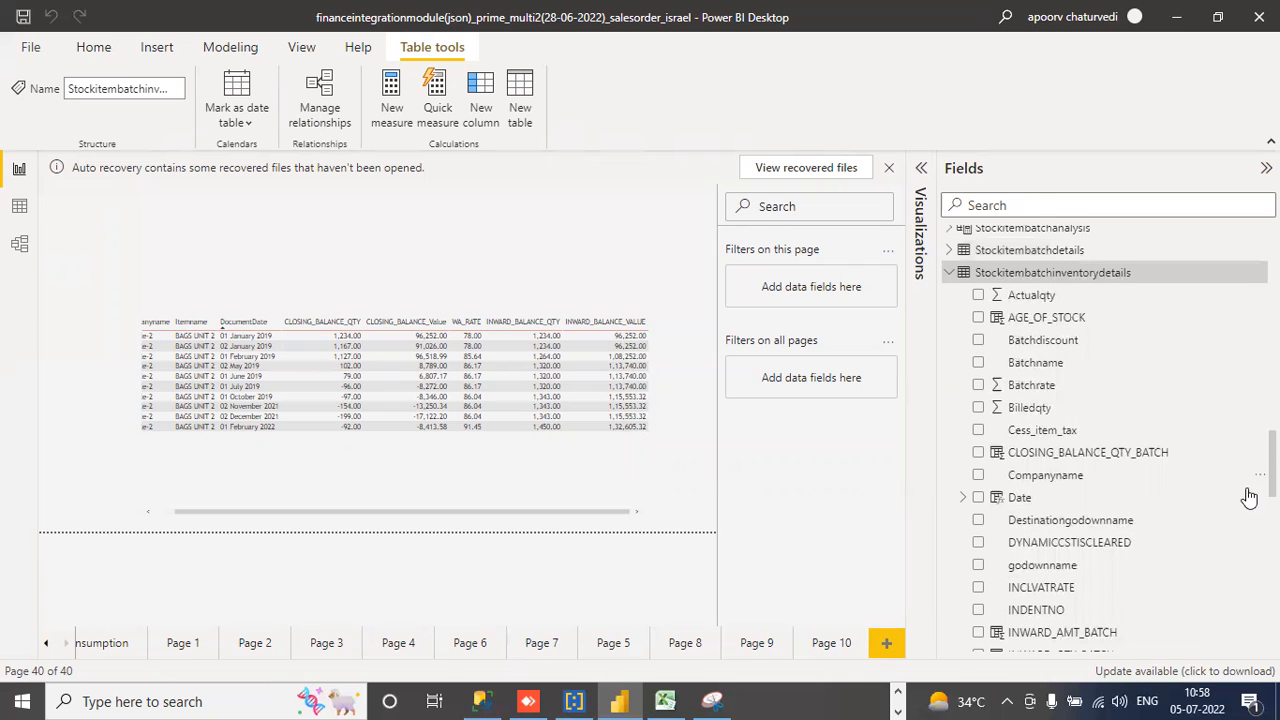
{"action": "scroll", "coordinate": [1108, 440], "scroll_direction": "down", "scroll_amount": 1}
{"action": "scroll", "coordinate": [1108, 440], "scroll_direction": "up", "scroll_amount": 2}
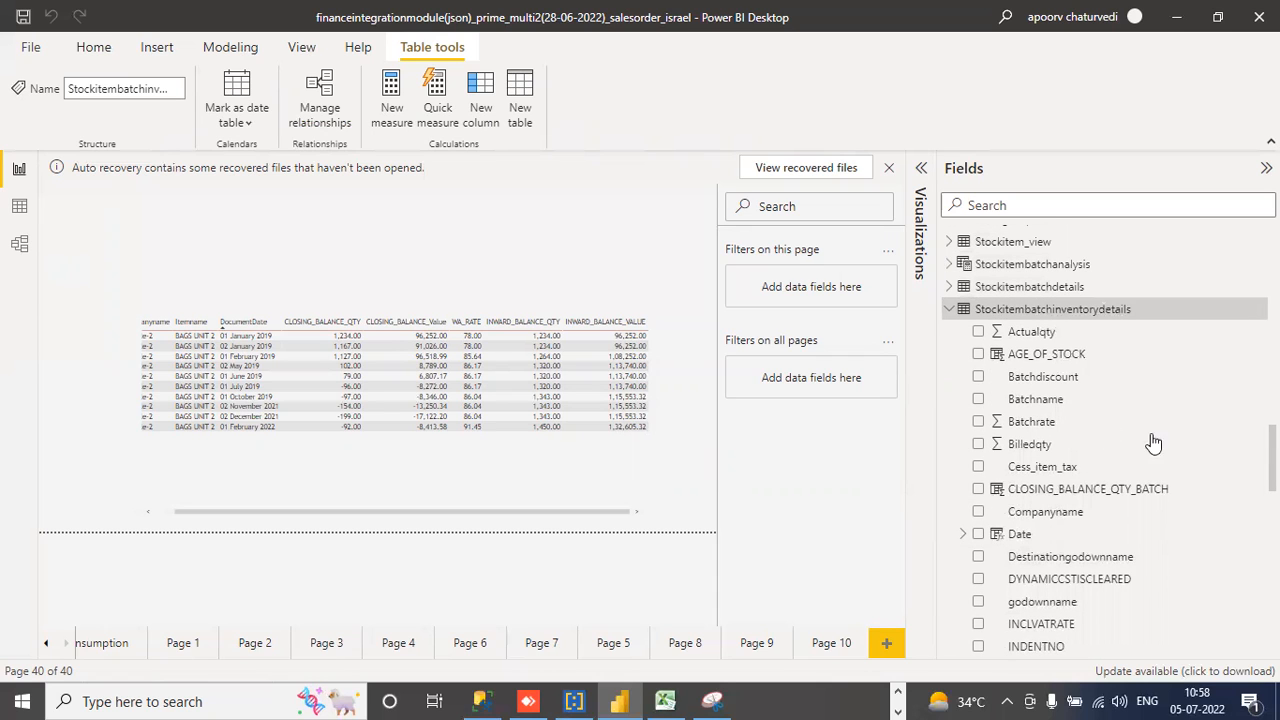
- Open the INWARD_AMT_BATCH column and expand its DAX formula for full viewing
{"action": "left_click", "coordinate": [1022, 428]}
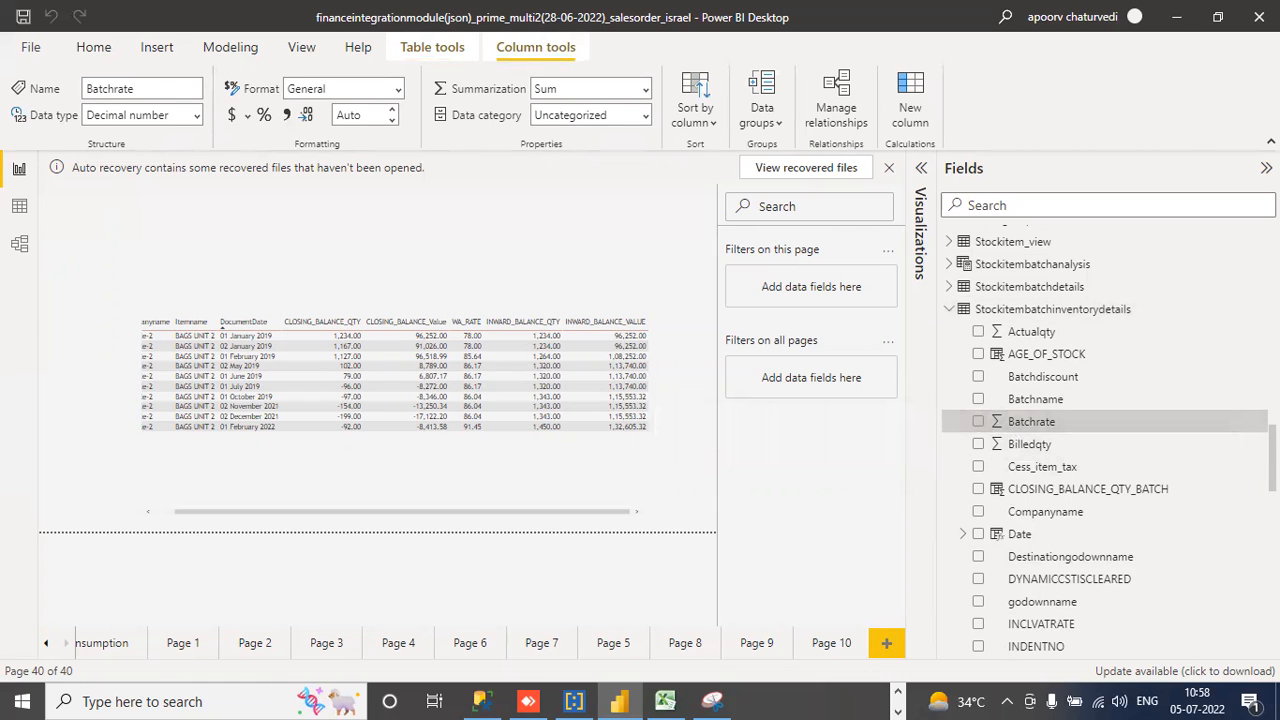
{"action": "scroll", "coordinate": [1108, 500], "scroll_direction": "down", "scroll_amount": 3}
{"action": "left_click", "coordinate": [1106, 497]}
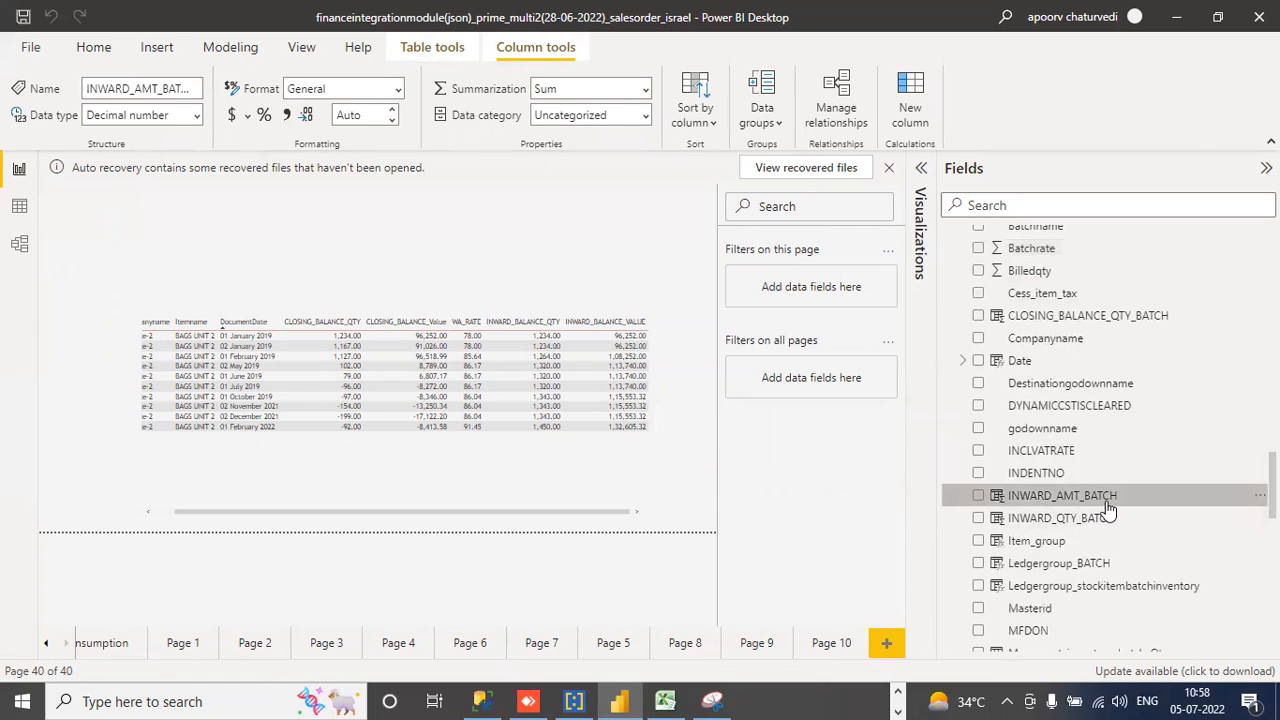
{"action": "left_click", "coordinate": [891, 207]}
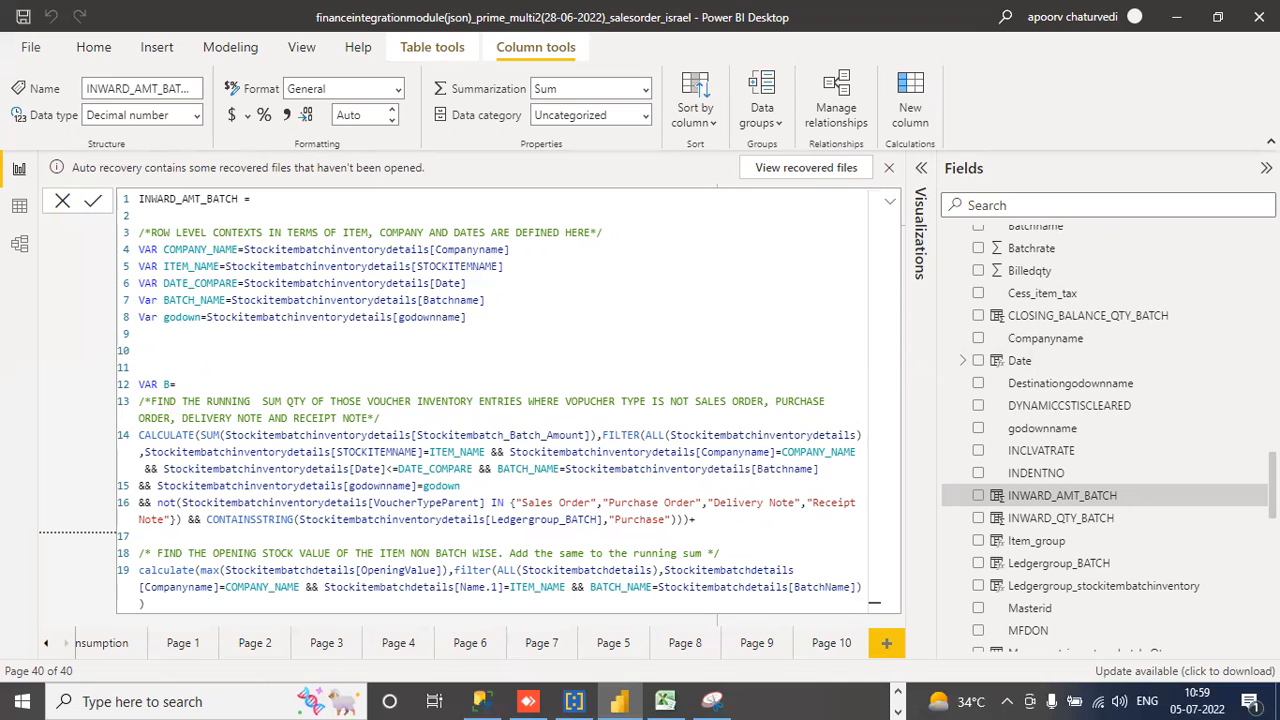
- Open the INWARD_QTY_BATCH column, select its entire DAX formula, and select the Stockitembatchinventorydetails table
{"action": "left_click", "coordinate": [1144, 517]}
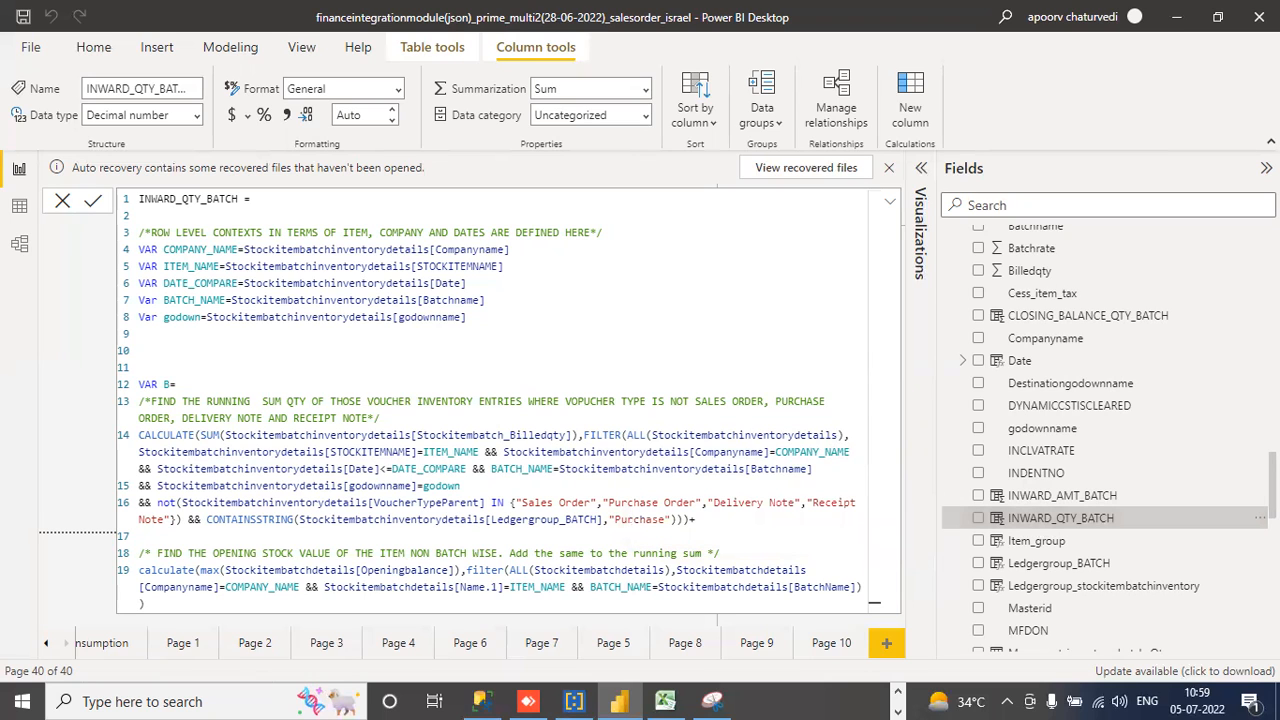
{"action": "scroll", "coordinate": [1100, 518], "scroll_direction": "up", "scroll_amount": 3}
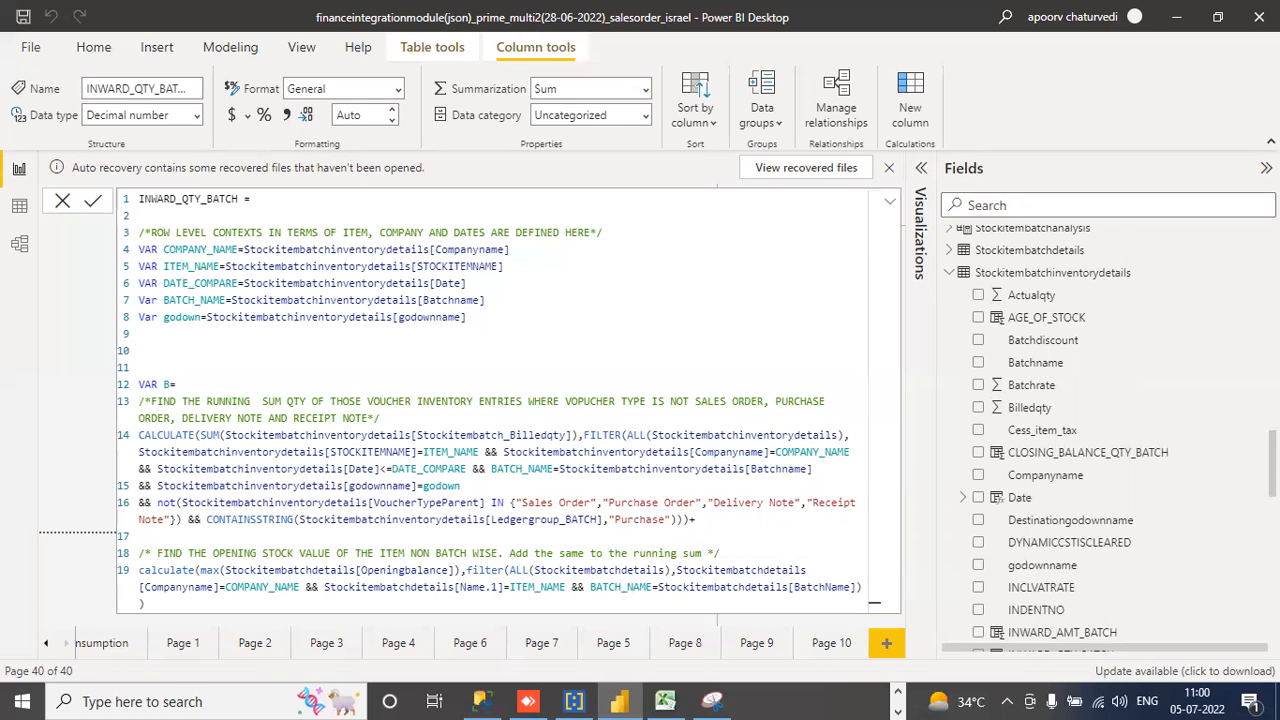
{"action": "left_click", "coordinate": [494, 288]}
{"action": "left_click", "coordinate": [355, 435]}
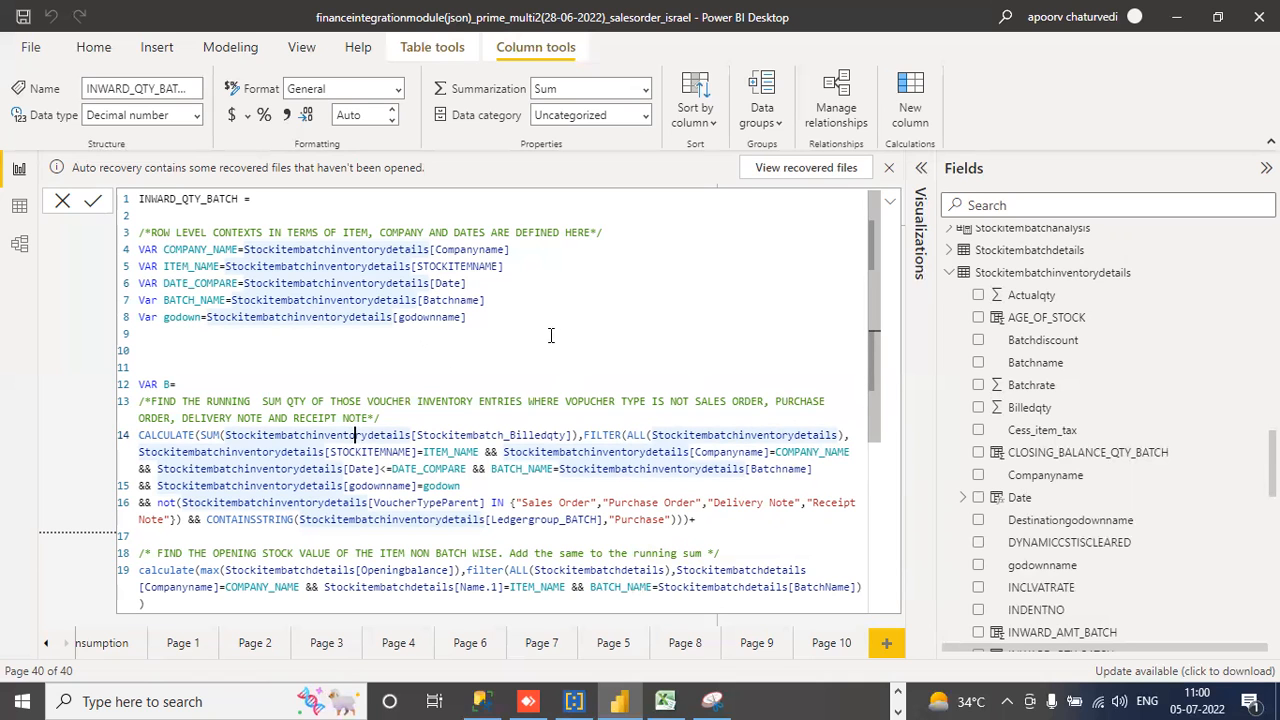
{"action": "left_click_drag", "start_coordinate": [142, 198], "coordinate": [444, 609]}
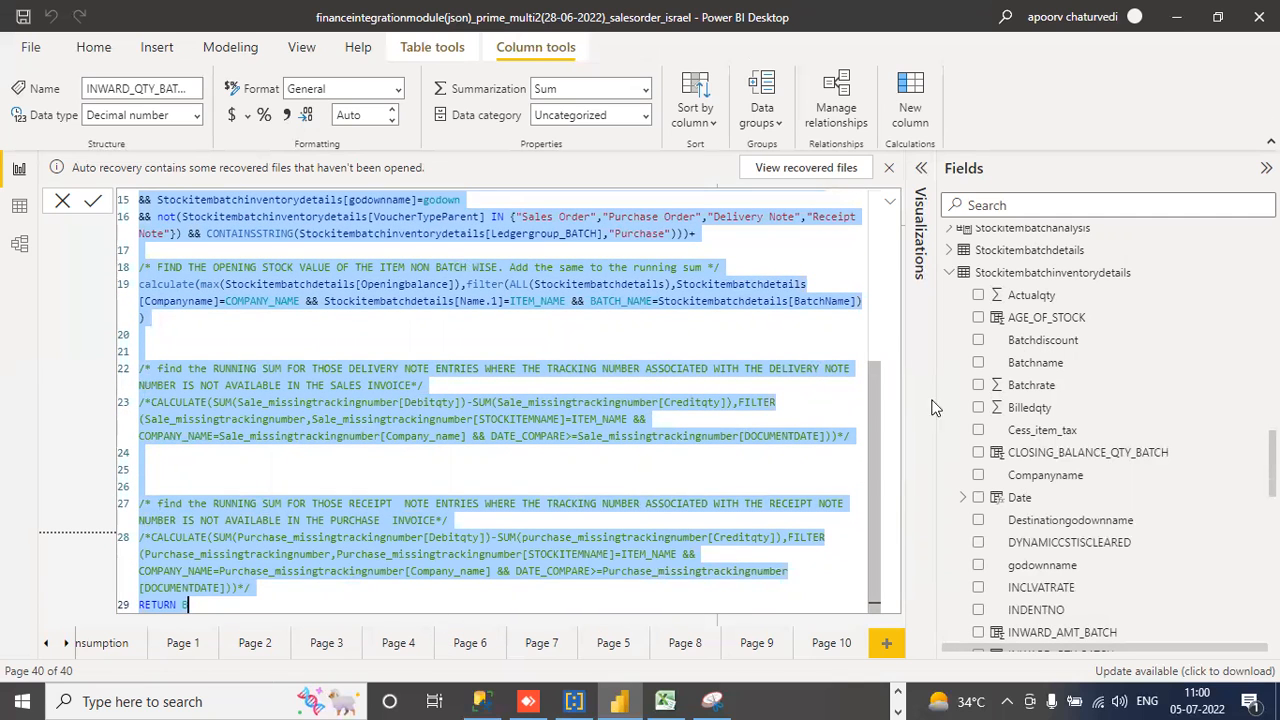
{"action": "left_click", "coordinate": [1092, 274]}
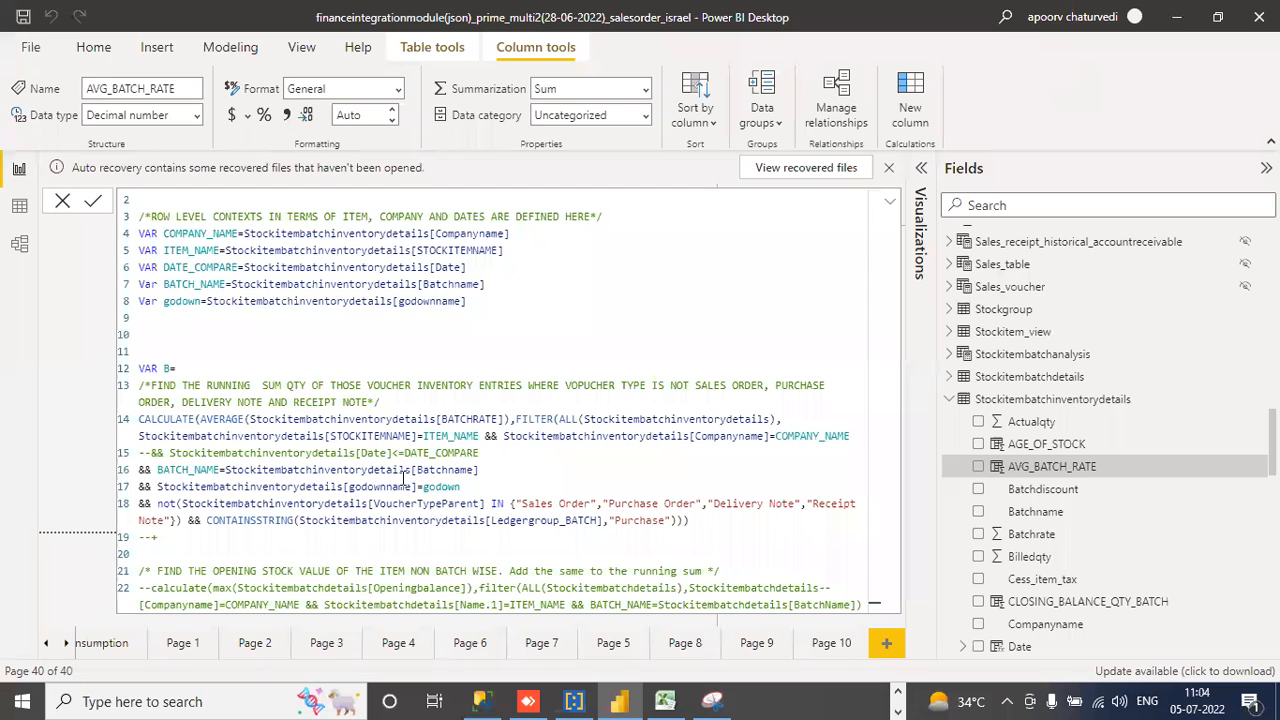
- Review the AVG_BATCH_RATE formula, including its average of BATCHRATE, the commented-out date filter and the opening stock lines
{"action": "left_click", "coordinate": [403, 476]}
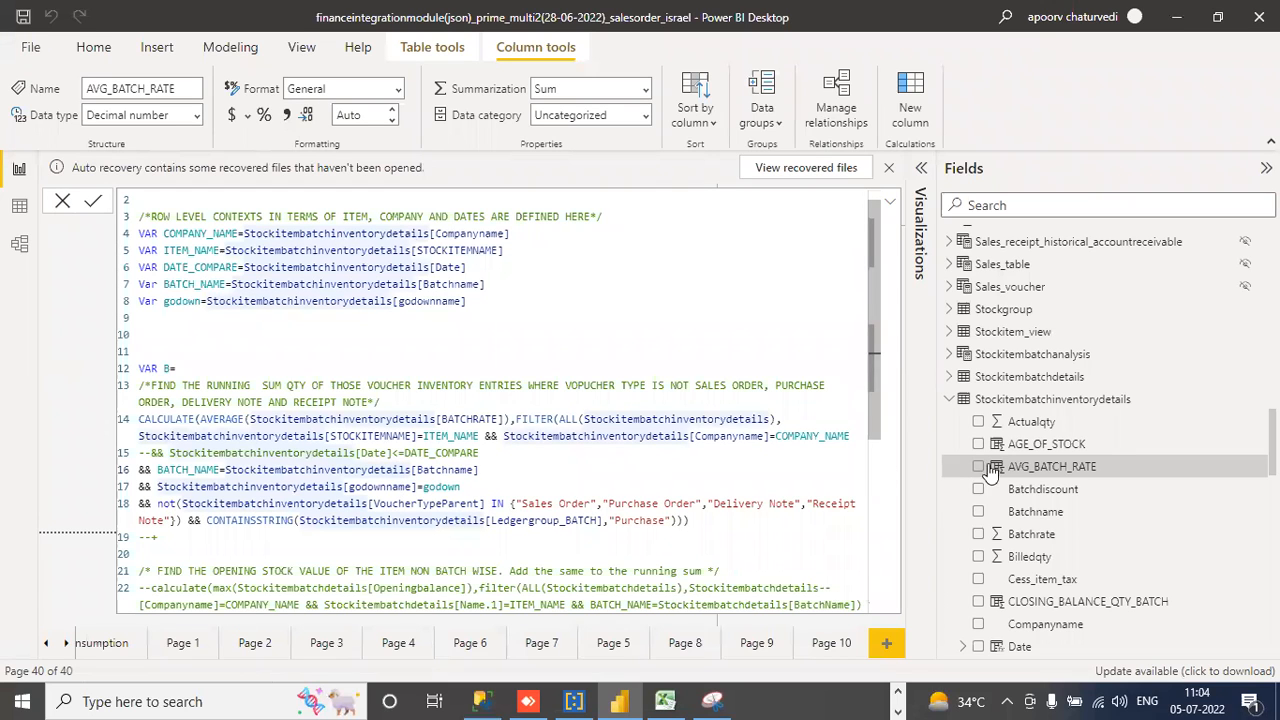
{"action": "left_click", "coordinate": [1055, 470]}
{"action": "left_click", "coordinate": [404, 431]}
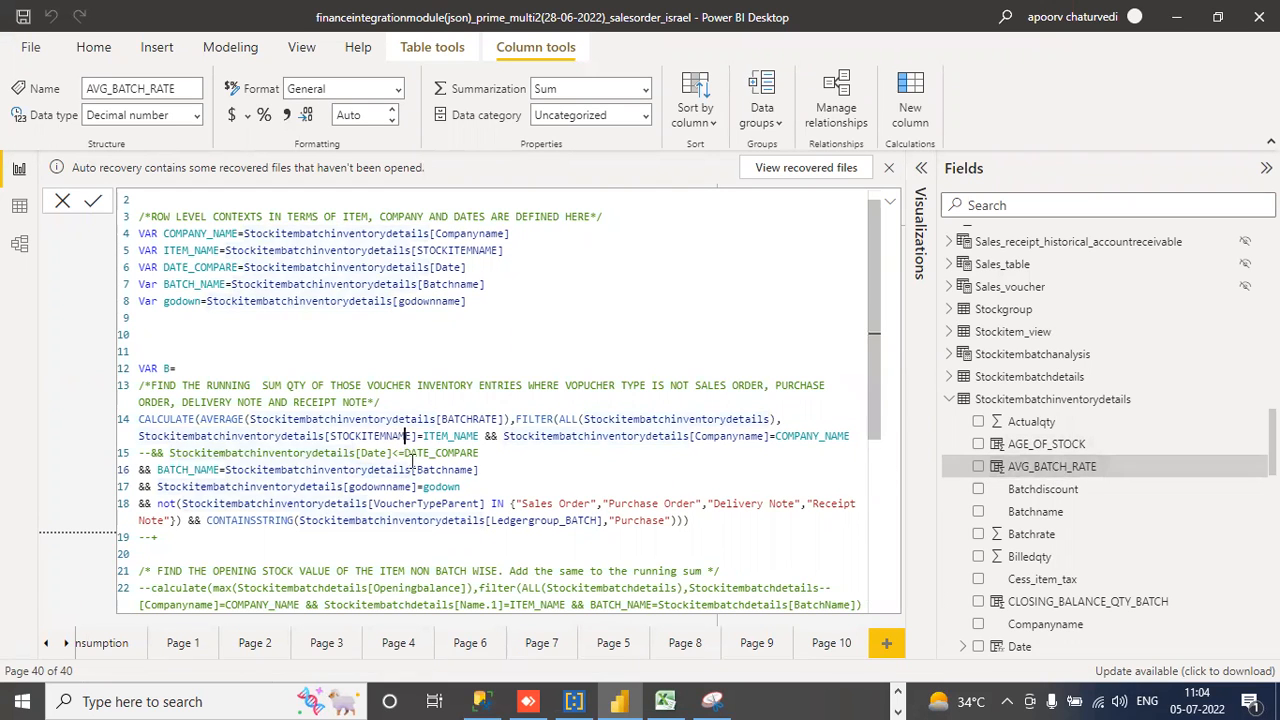
{"action": "left_click", "coordinate": [438, 557]}
{"action": "scroll", "coordinate": [880, 390], "scroll_direction": "down", "scroll_amount": 3}
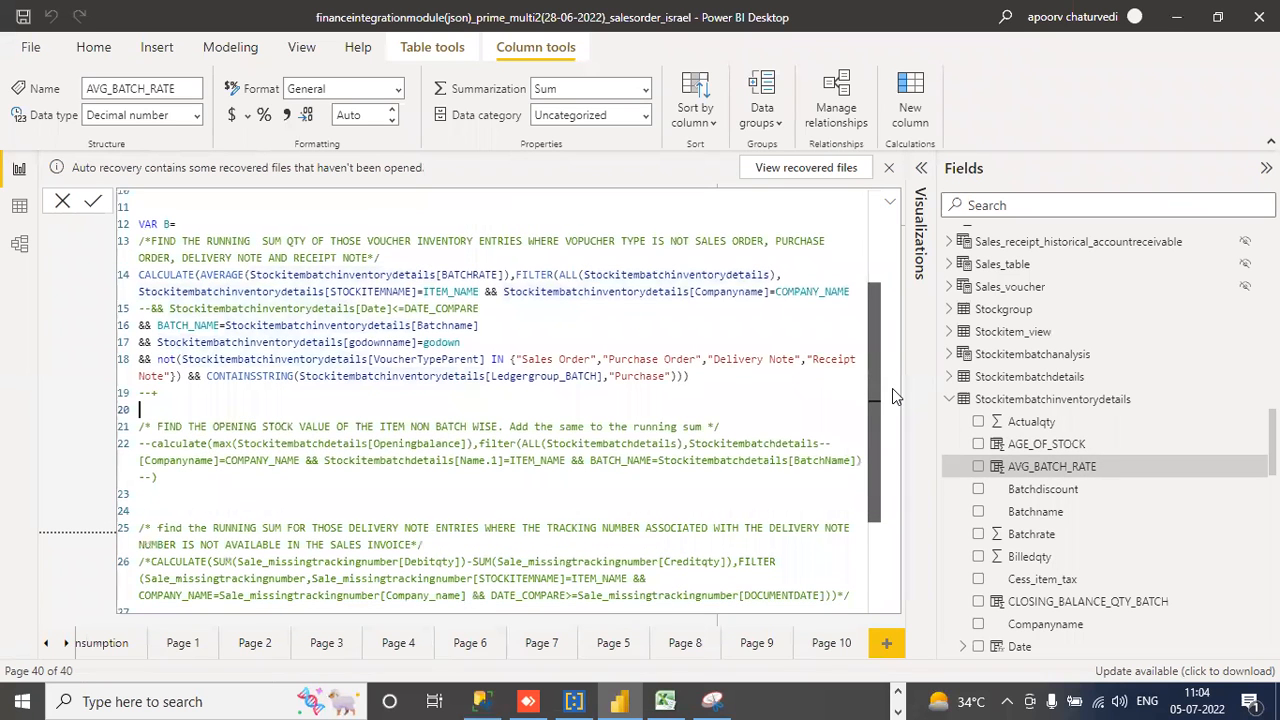
{"action": "scroll", "coordinate": [879, 238], "scroll_direction": "up", "scroll_amount": 4}
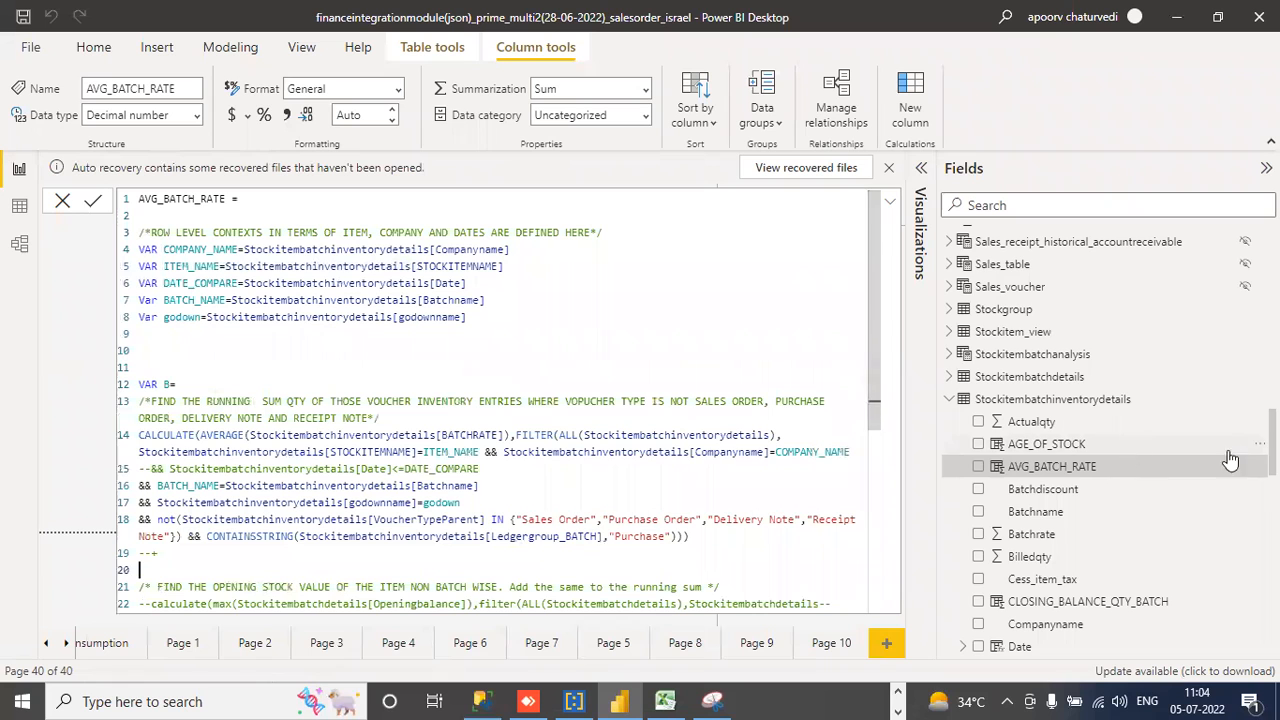
- Examine the INWARD_AMT_BATCH formula for comparison and reopen the AVG_BATCH_RATE formula
{"action": "scroll", "coordinate": [1230, 458], "scroll_direction": "down", "scroll_amount": 5}
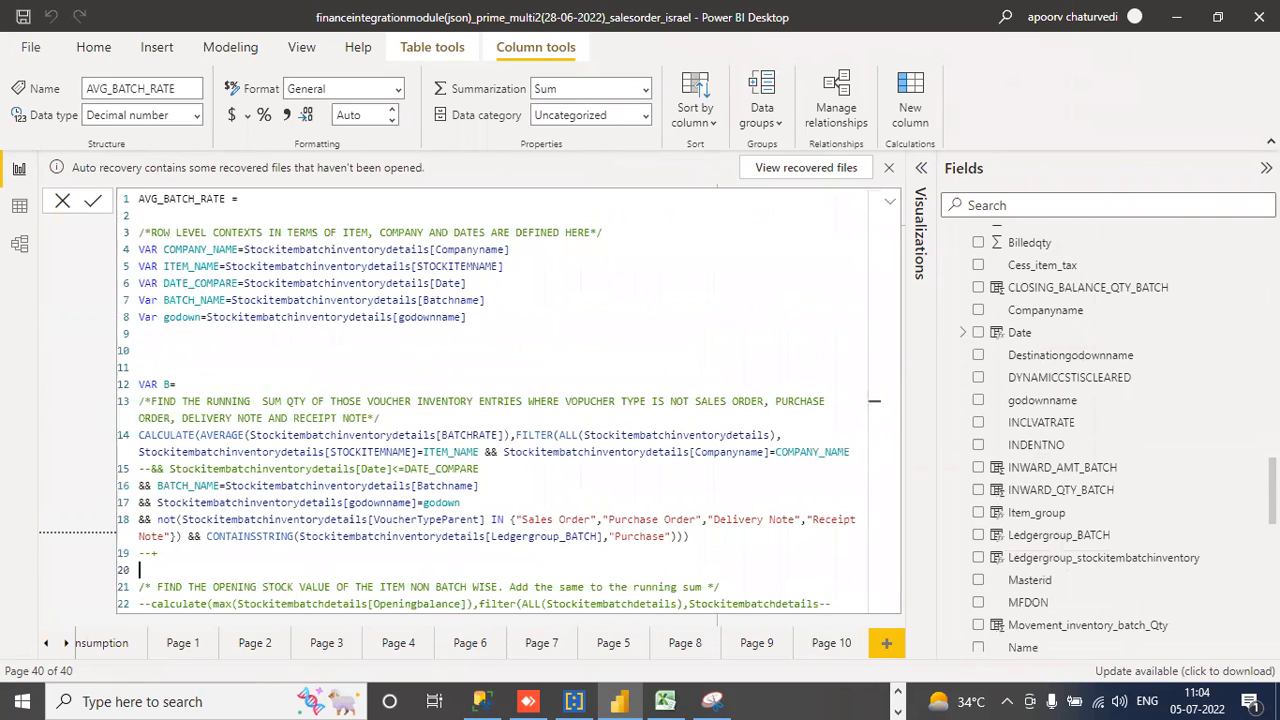
{"action": "left_click", "coordinate": [1122, 467]}
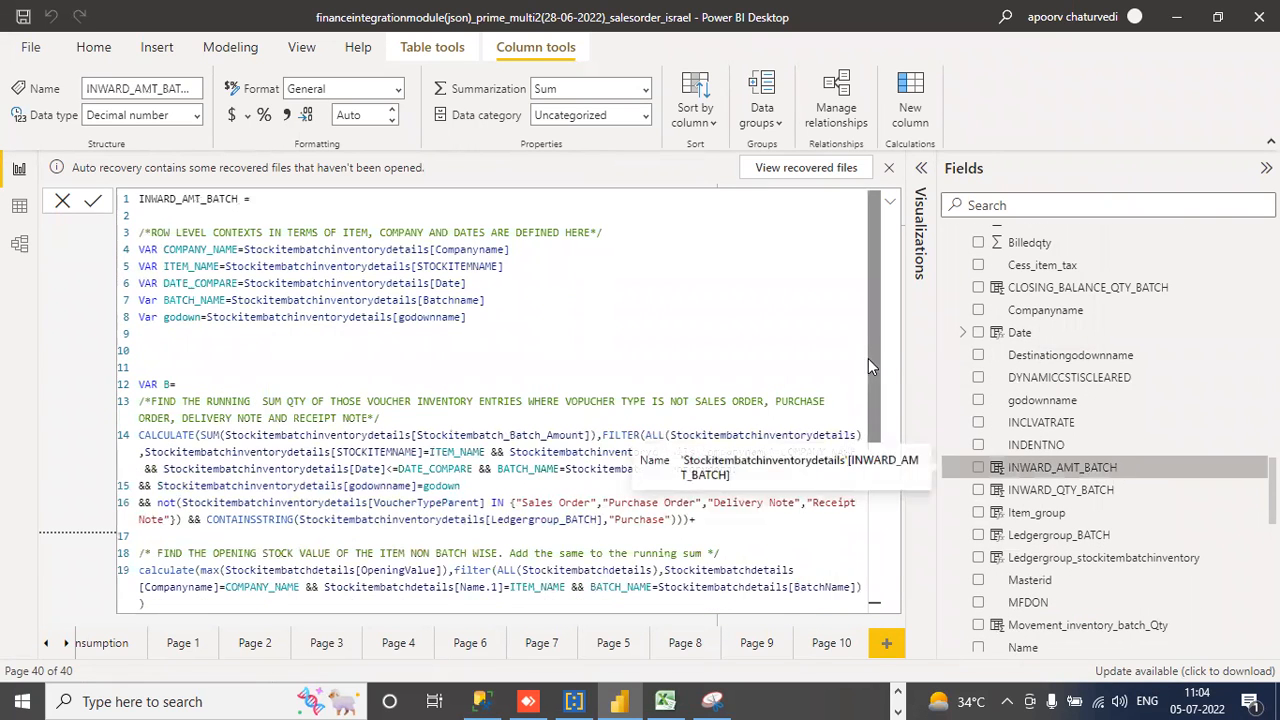
{"action": "scroll", "coordinate": [886, 480], "scroll_direction": "down", "scroll_amount": 5}
{"action": "scroll", "coordinate": [886, 486], "scroll_direction": "up", "scroll_amount": 5}
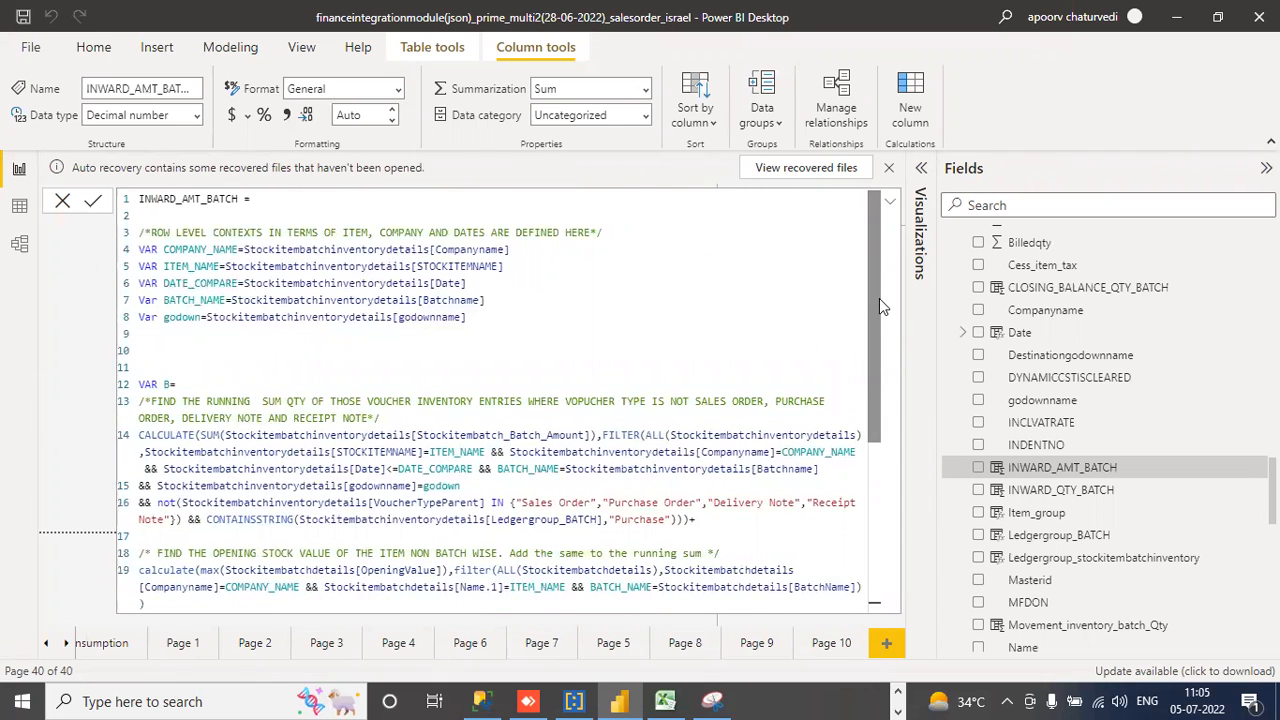
{"action": "scroll", "coordinate": [1234, 467], "scroll_direction": "up", "scroll_amount": 5}
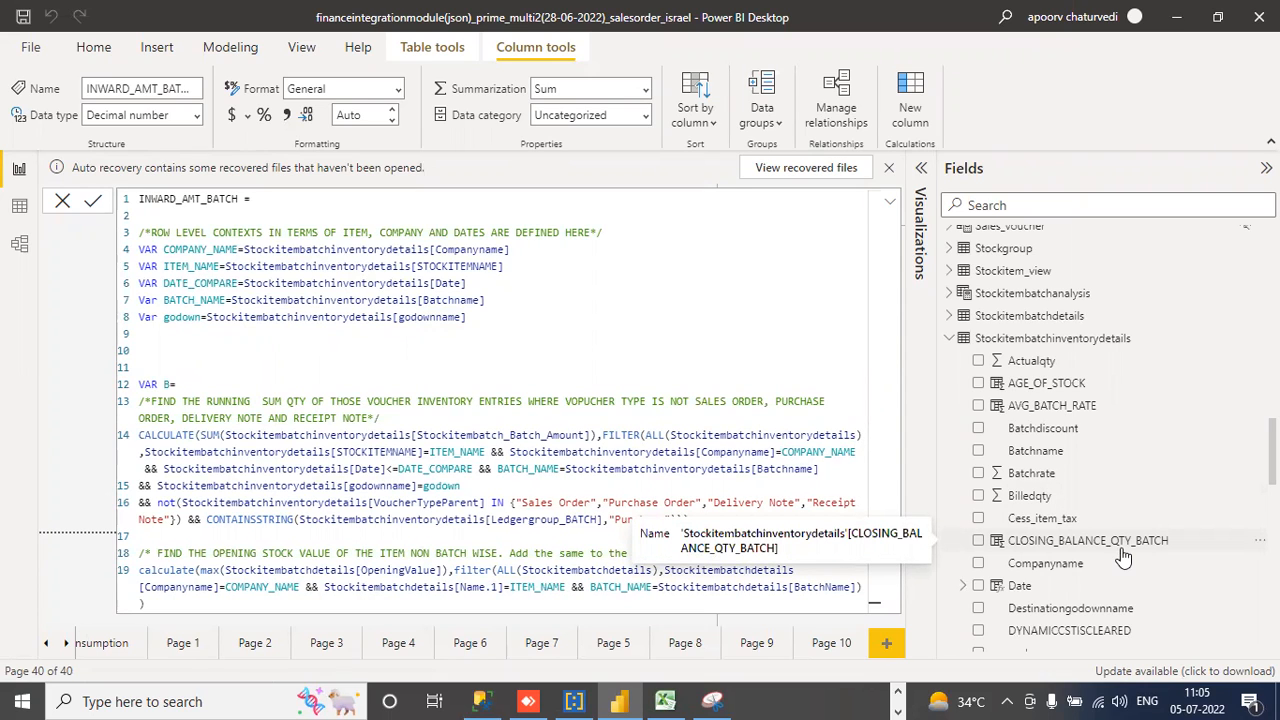
{"action": "left_click", "coordinate": [1060, 408]}
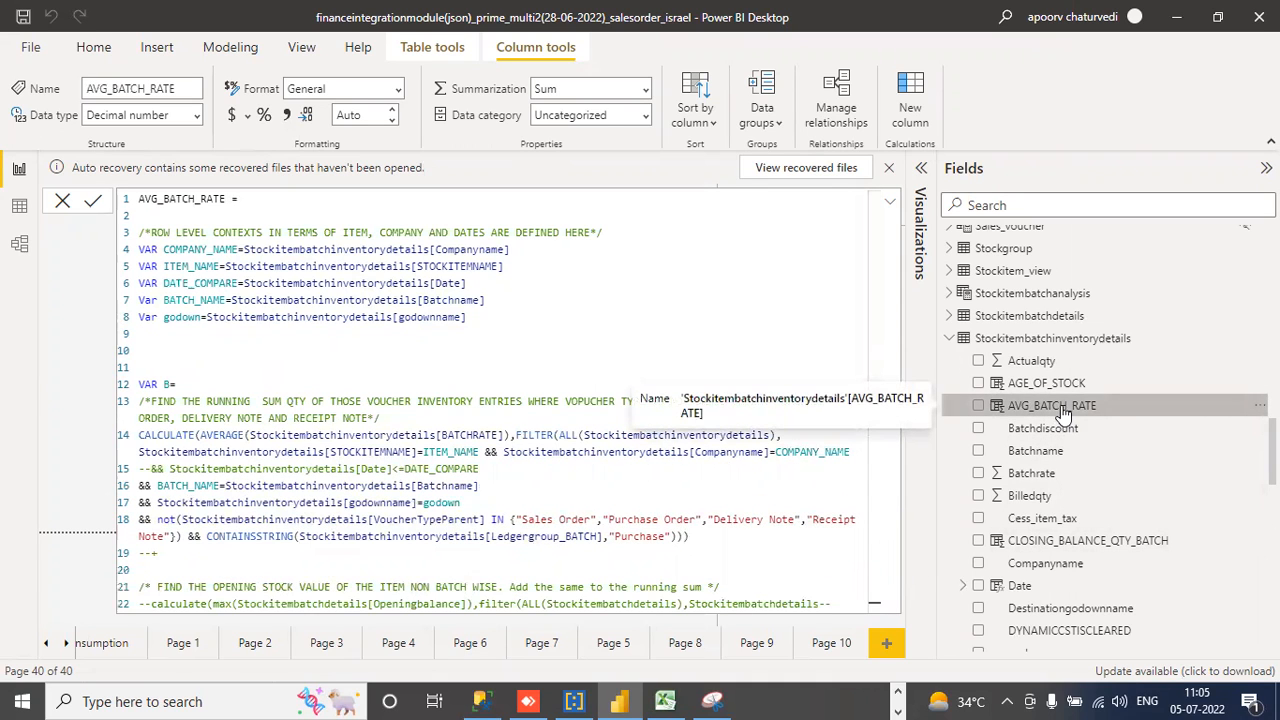
- Examine the INWARD_QTY_BATCH column's formula for comparison and reopen the AVG_BATCH_RATE formula
{"action": "scroll", "coordinate": [1113, 455], "scroll_direction": "down", "scroll_amount": 5}
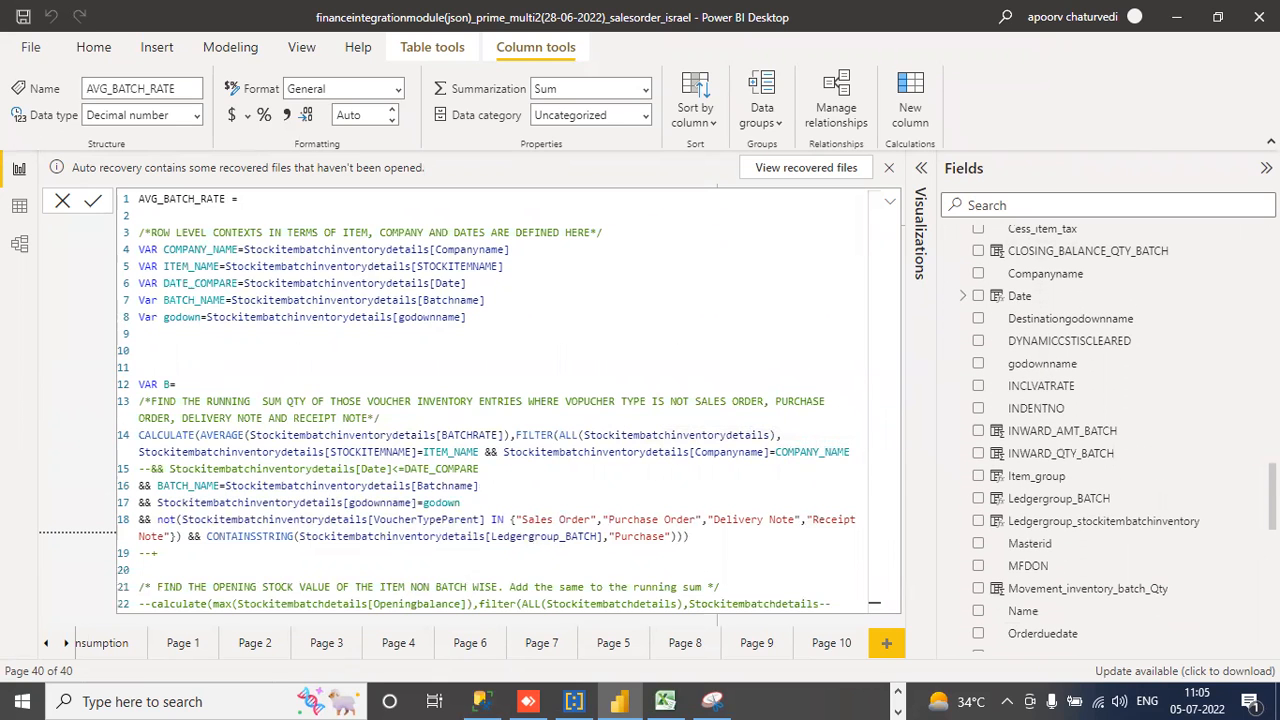
{"action": "left_click", "coordinate": [1113, 455]}
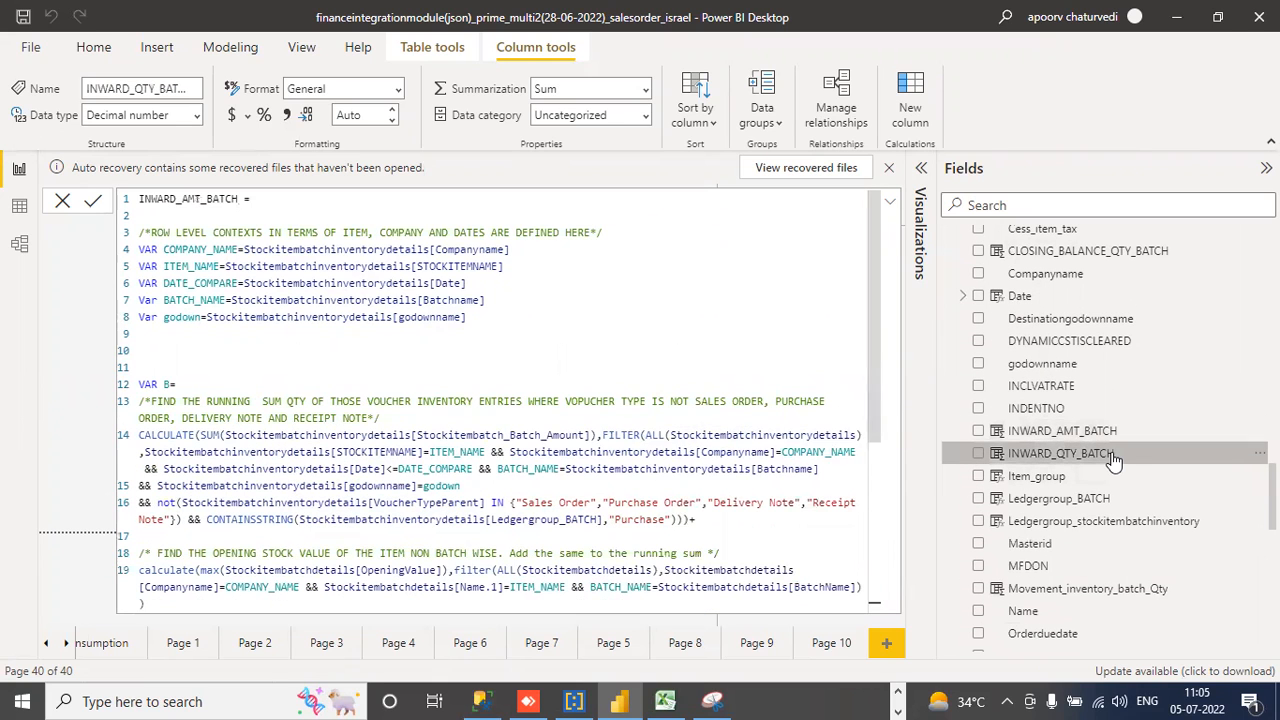
{"action": "scroll", "coordinate": [1146, 440], "scroll_direction": "up", "scroll_amount": 5}
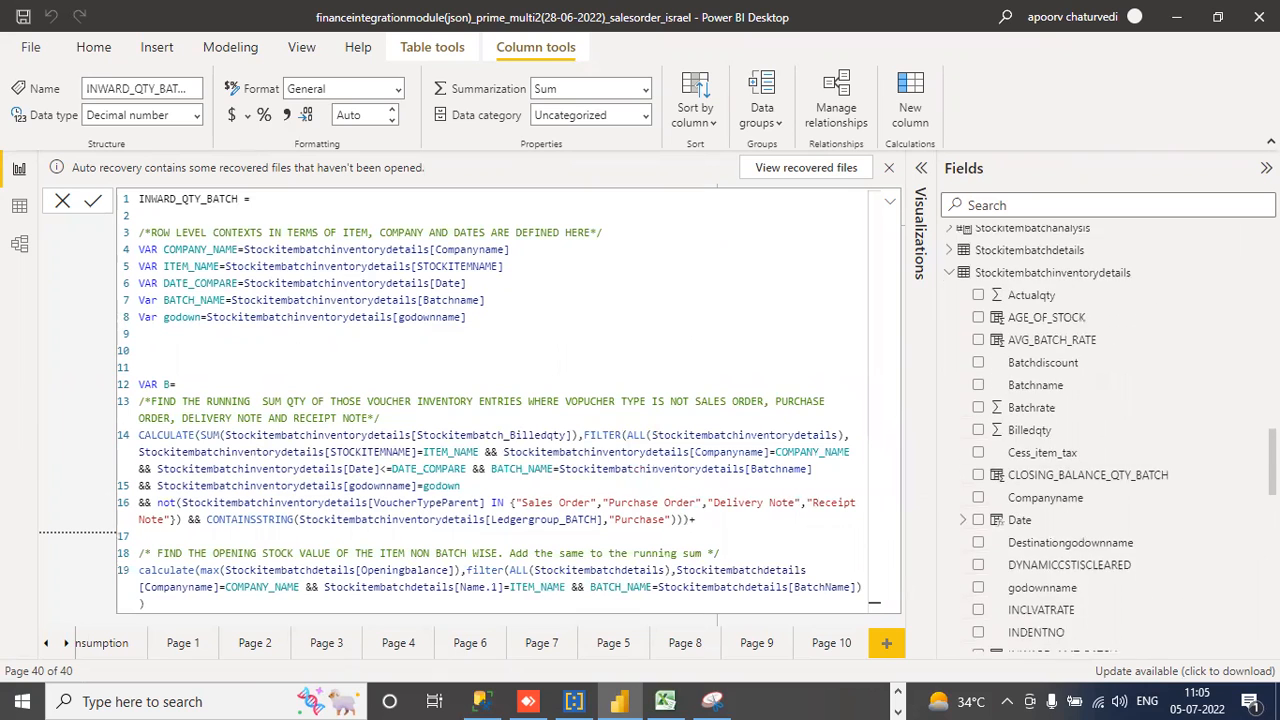
{"action": "left_click", "coordinate": [1127, 389]}
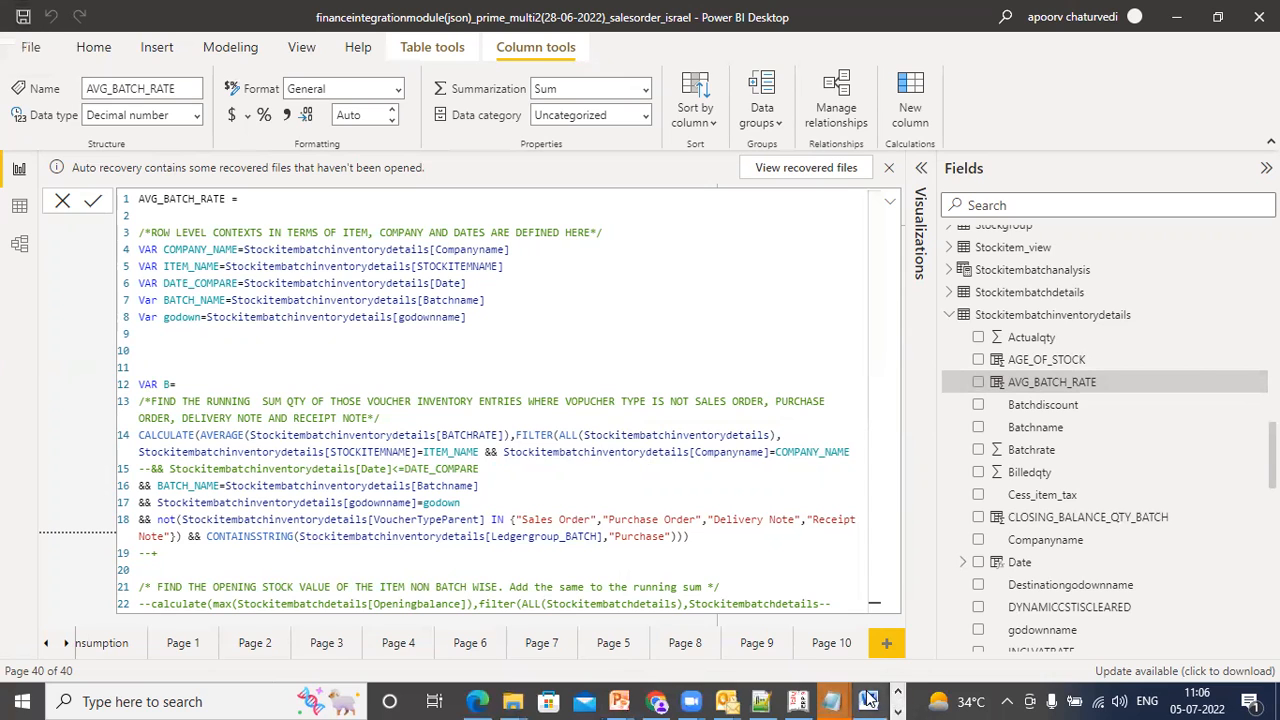
- Switch to the etl_cheatsheet_document in Word and add the lines "JOINS" and "USAGE OF IN" below the last formula snip
{"action": "left_click", "coordinate": [868, 701]}
{"action": "type", "text": "JOINS"}
{"action": "key", "text": "Return"}
{"action": "type", "text": "USAGE OF IN"}
{"action": "key", "text": "Return"}
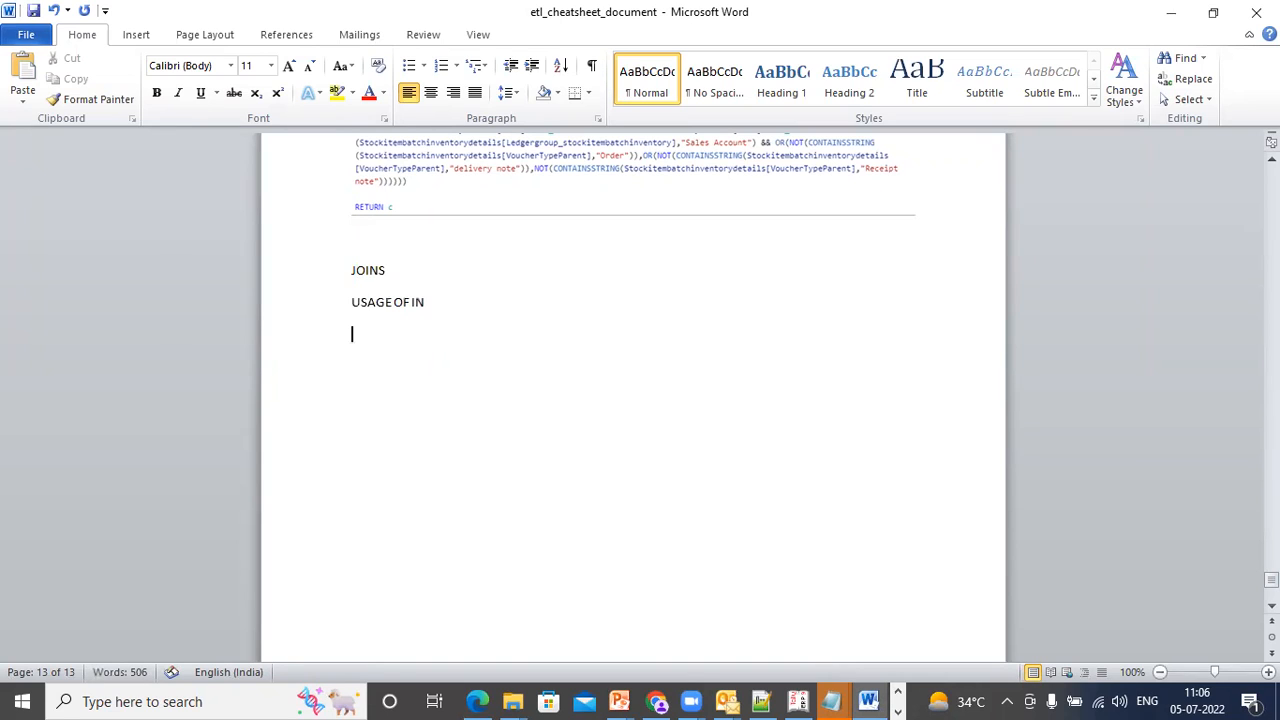
- Add the line "HANDLING OF SNAPSHOTS" below "USAGE OF IN", followed by a blank line
{"action": "type", "text": "HANDLINGM O"}
{"action": "key", "text": "BackSpace"}
{"action": "key", "text": "BackSpace"}
{"action": "key", "text": "BackSpace"}
{"action": "key", "text": "BackSpace"}
{"action": "type", "text": "G OD"}
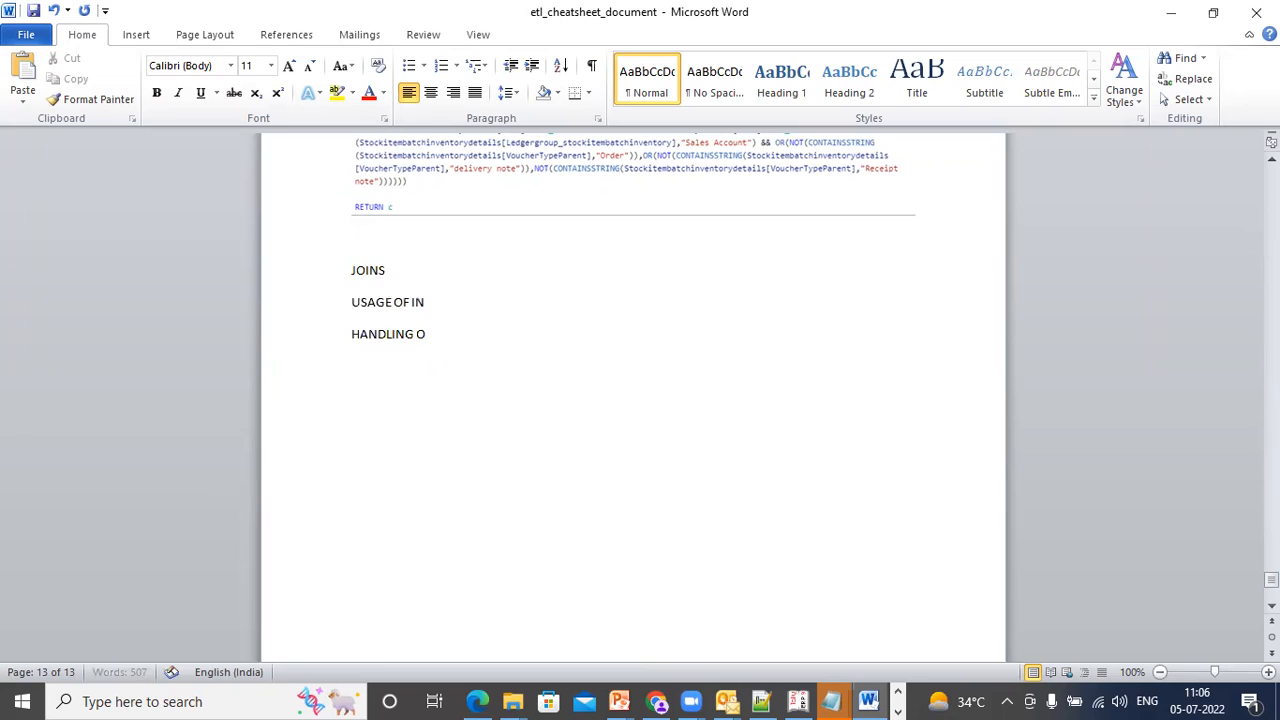
{"action": "key", "text": "BackSpace"}
{"action": "type", "text": "F SNAPSHOTS"}
{"action": "key", "text": "Return"}
{"action": "key", "text": "Return"}
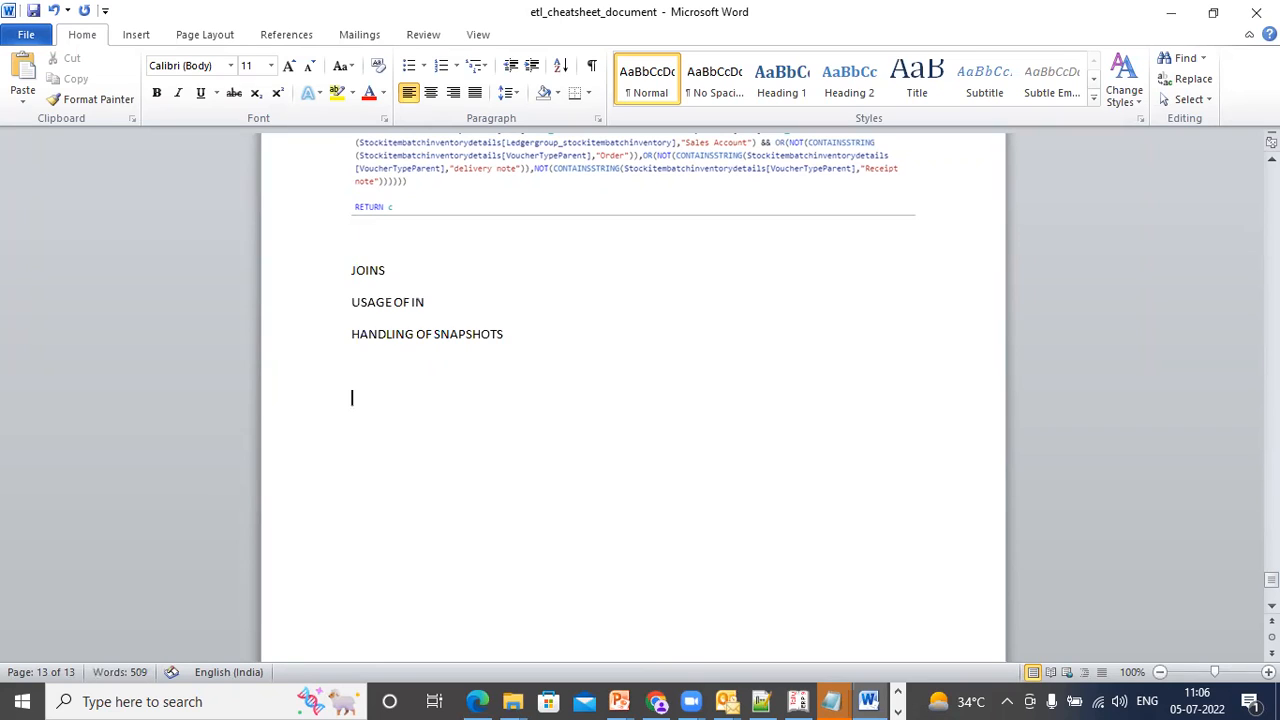
- Start a new topic with the line "ANOPTHER QUESTION;" and the line "AGGREGATE," beneath it
{"action": "type", "text": "ANOPTHER"}
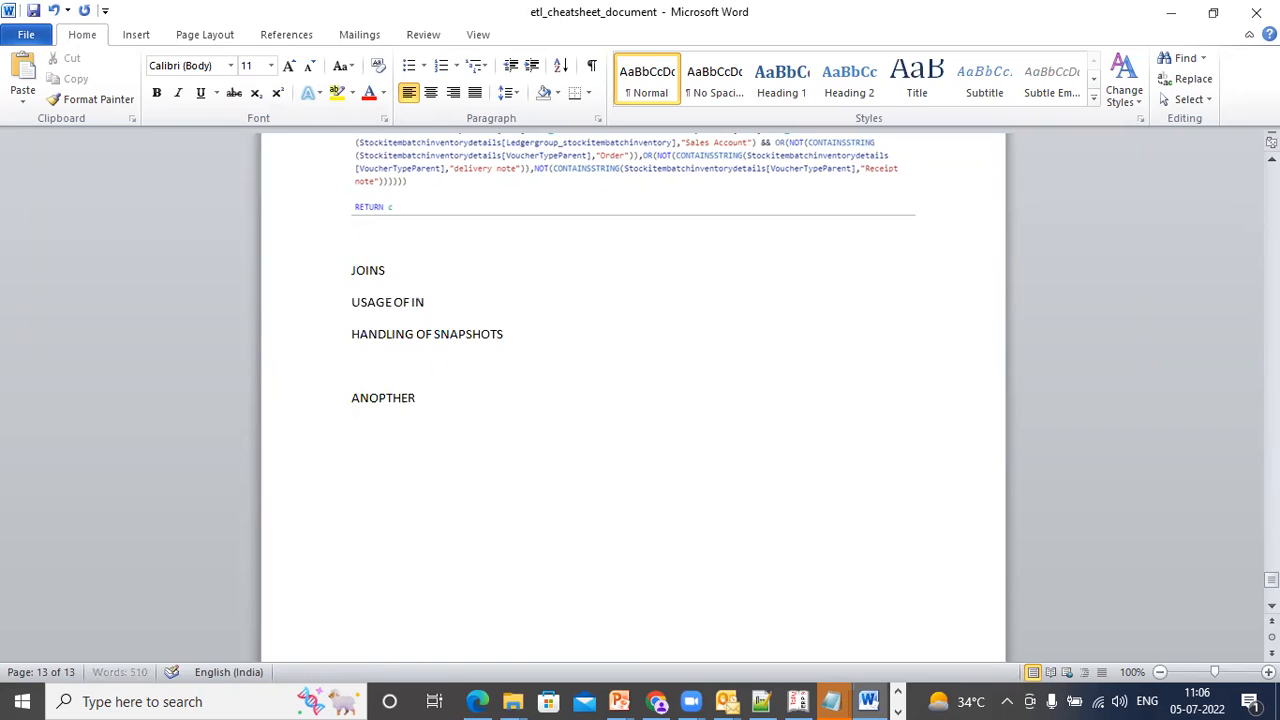
{"action": "type", "text": " QUESTION\""}
{"action": "key", "text": "Return"}
{"action": "key", "text": "BackSpace"}
{"action": "key", "text": "BackSpace"}
{"action": "key", "text": "BackSpace"}
{"action": "type", "text": "GREGATE"}
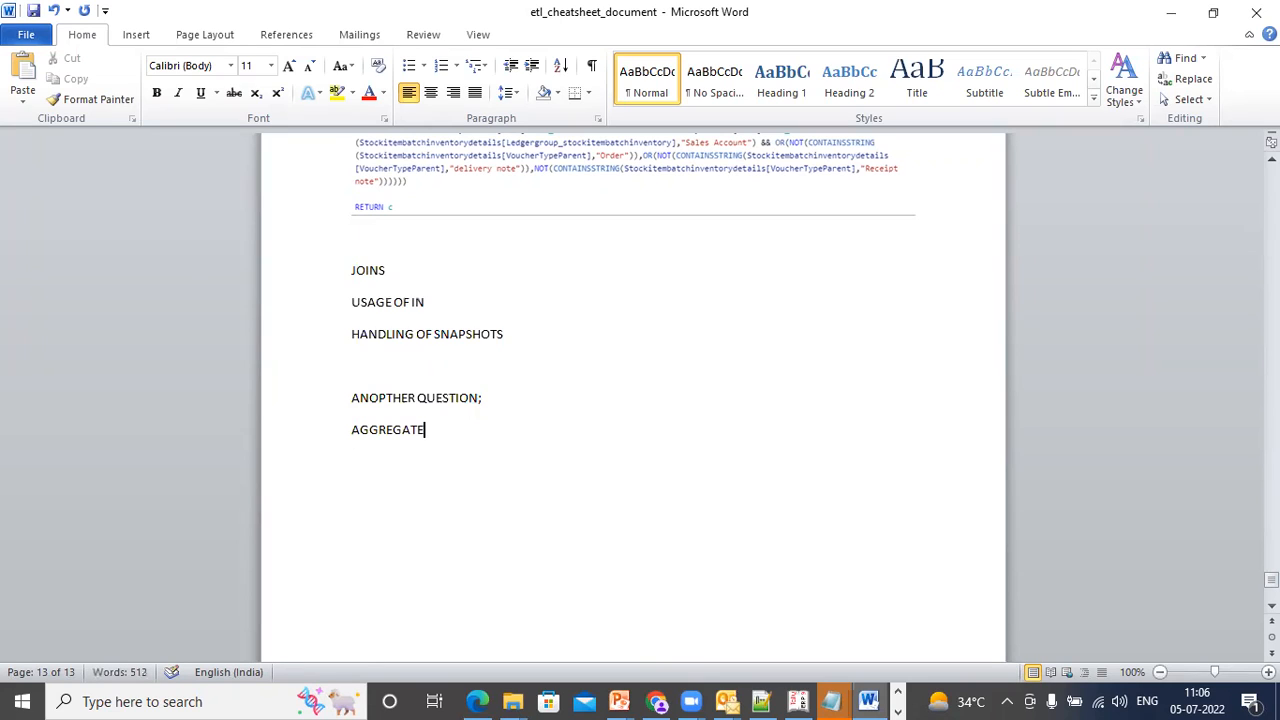
{"action": "type", "text": ","}
{"action": "key", "text": "Return"}
- Add the line "SEMI AGGREGATE AND NON AGGREGATE MEASURES", followed by a blank line
{"action": "type", "text": "SEMI AGGREGATE AND"}
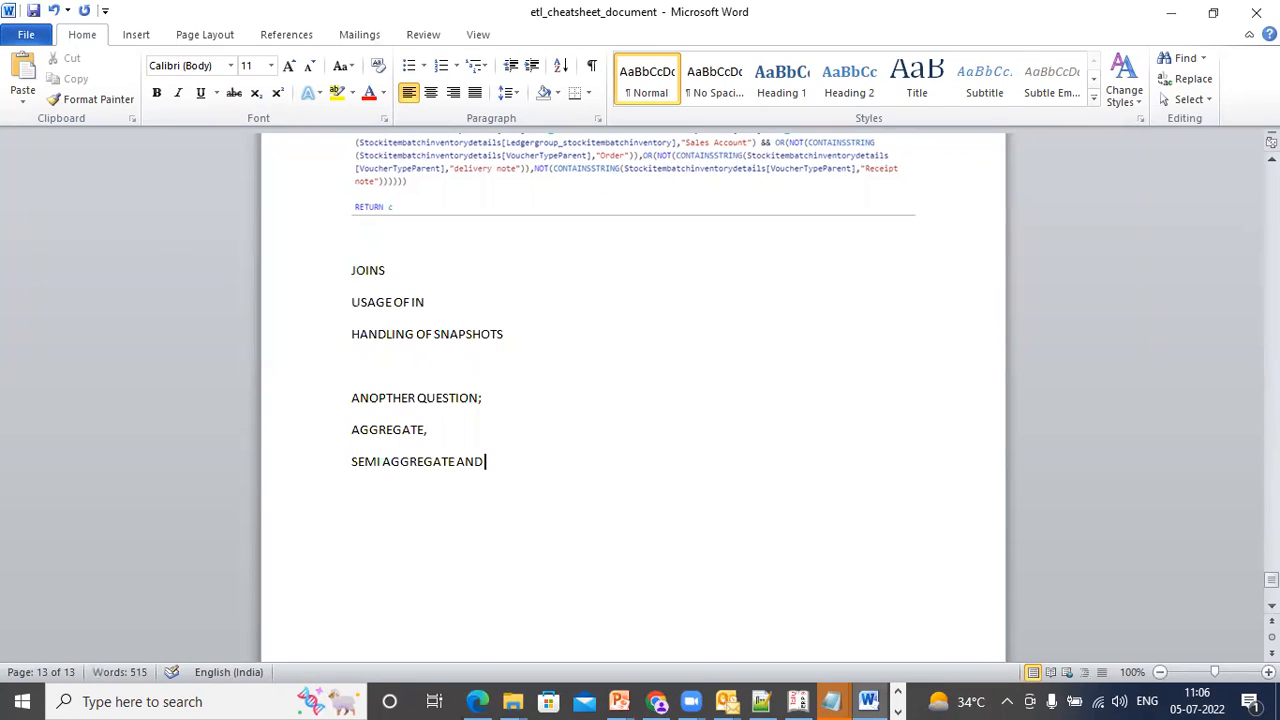
{"action": "type", "text": " NON AGGREGATE"}
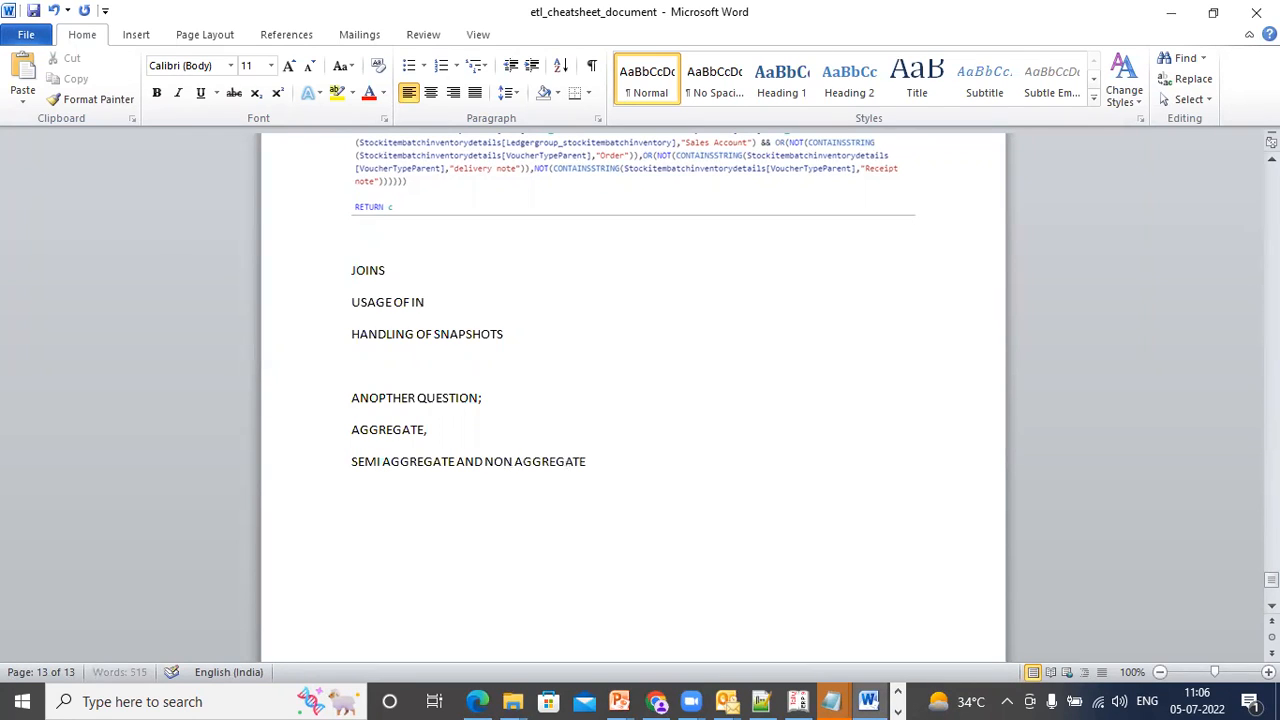
{"action": "type", "text": " MEASURES"}
{"action": "key", "text": "Return"}
{"action": "key", "text": "Return"}
- Add the definition line "AGGREGATE CAN BE SUMMED BY ALL DIMENSIONS." below the blank line
{"action": "type", "text": "AGRGEAGTE"}
{"action": "key", "text": "BackSpace"}
{"action": "key", "text": "BackSpace"}
{"action": "key", "text": "BackSpace"}
{"action": "key", "text": "BackSpace"}
{"action": "key", "text": "BackSpace"}
{"action": "key", "text": "BackSpace"}
{"action": "key", "text": "BackSpace"}
{"action": "type", "text": "GREGATE CAN BE SUMMED B"}
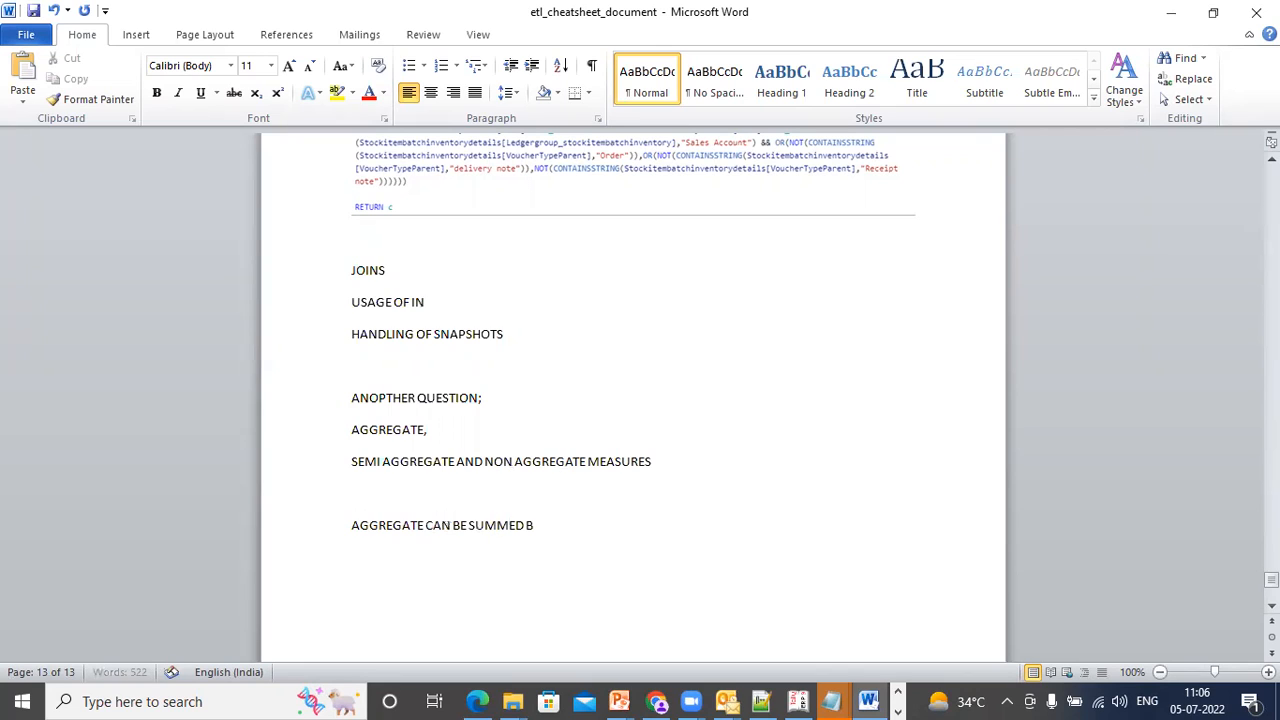
{"action": "type", "text": "Y ALL DIMENSIONS."}
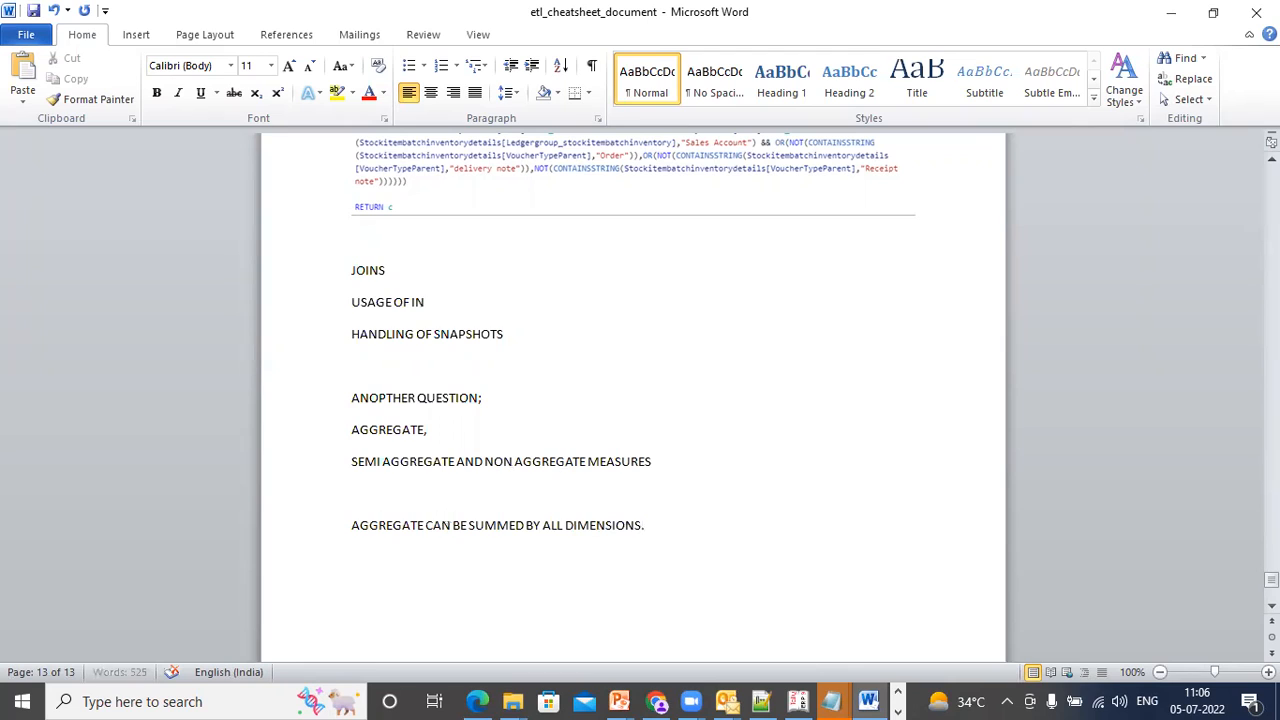
{"action": "key", "text": "Return"}
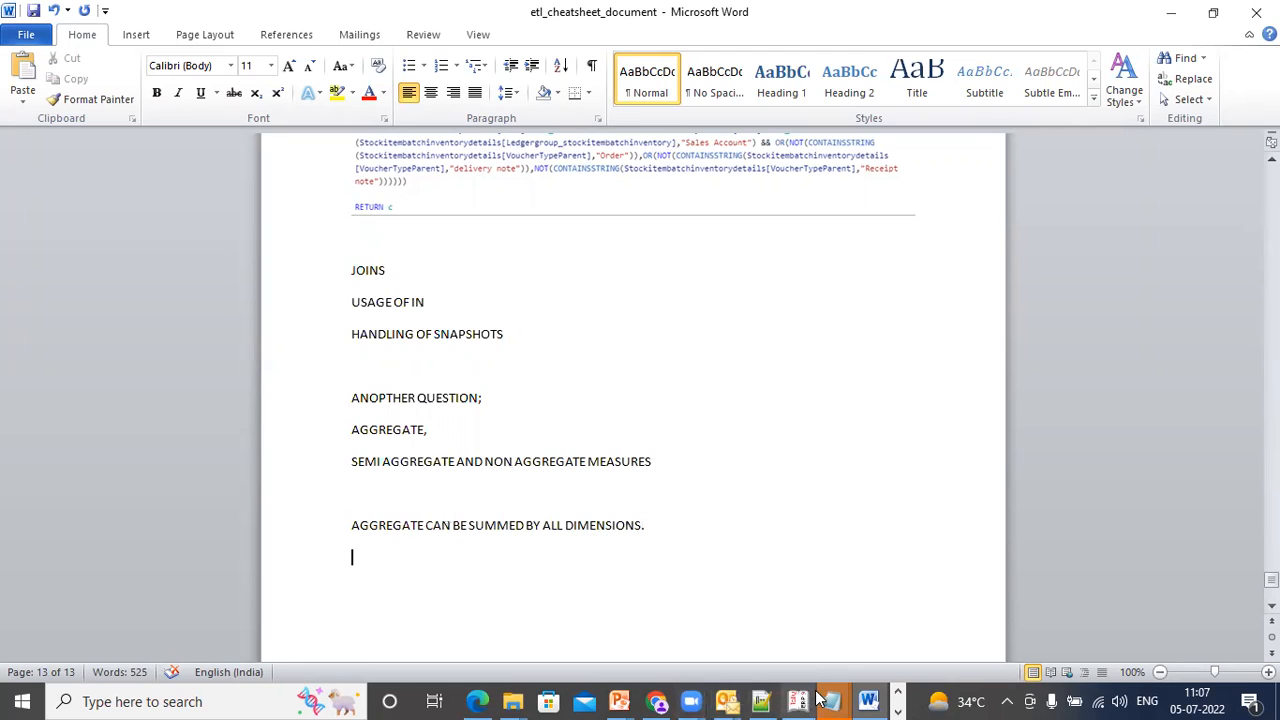
- Switch to Power BI Desktop and show the full formula of Sales_inventory_batch_Amount in the Stockitembatchinventorydetails table
{"action": "left_click", "coordinate": [895, 697]}
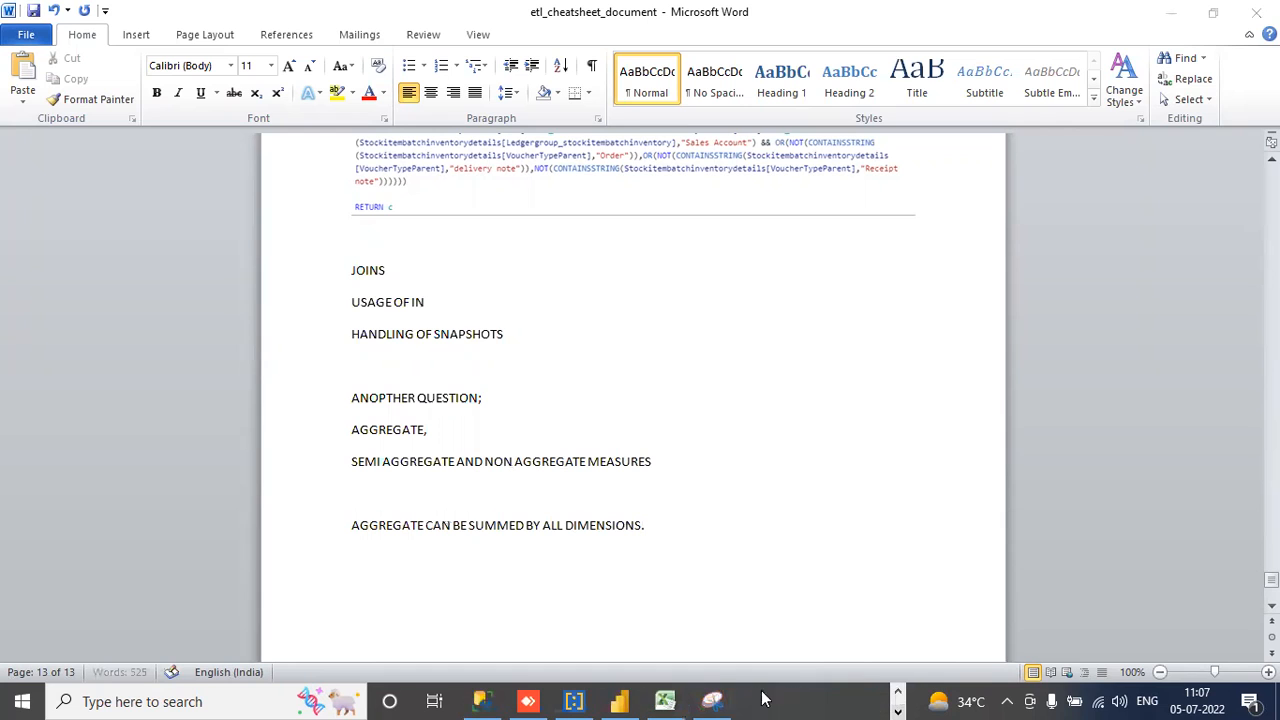
{"action": "left_click", "coordinate": [638, 700]}
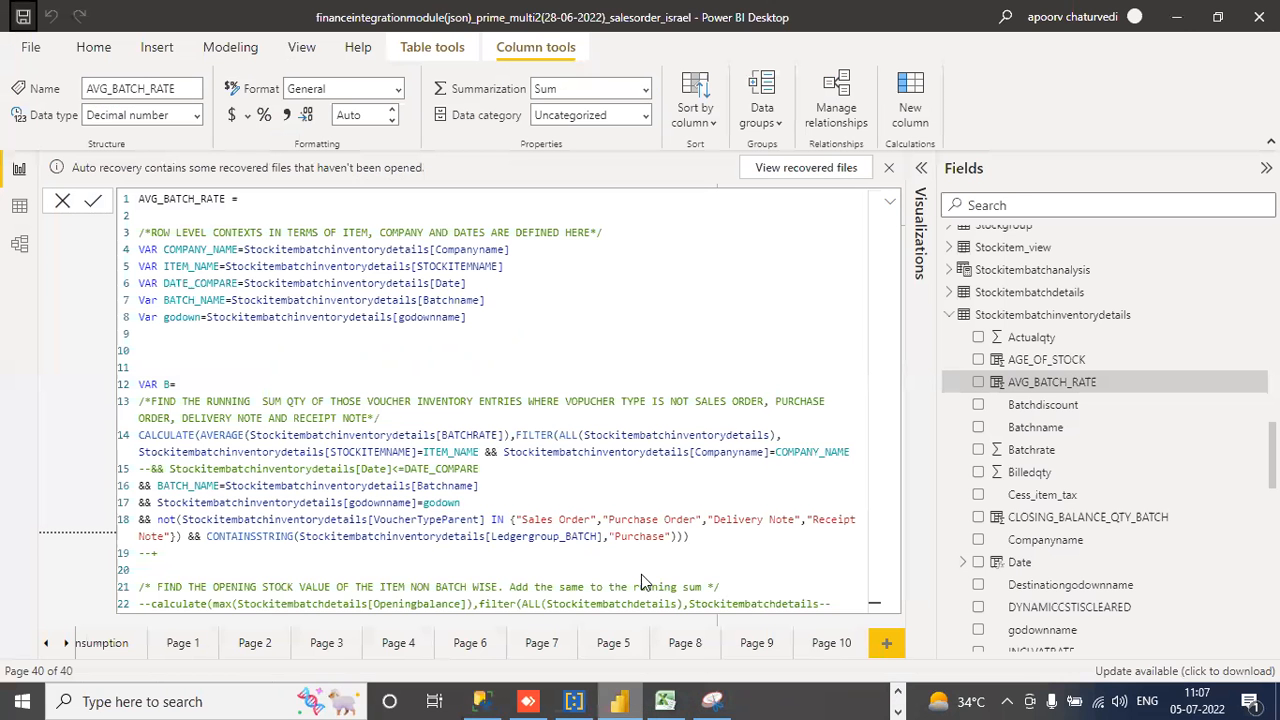
{"action": "left_click", "coordinate": [890, 205]}
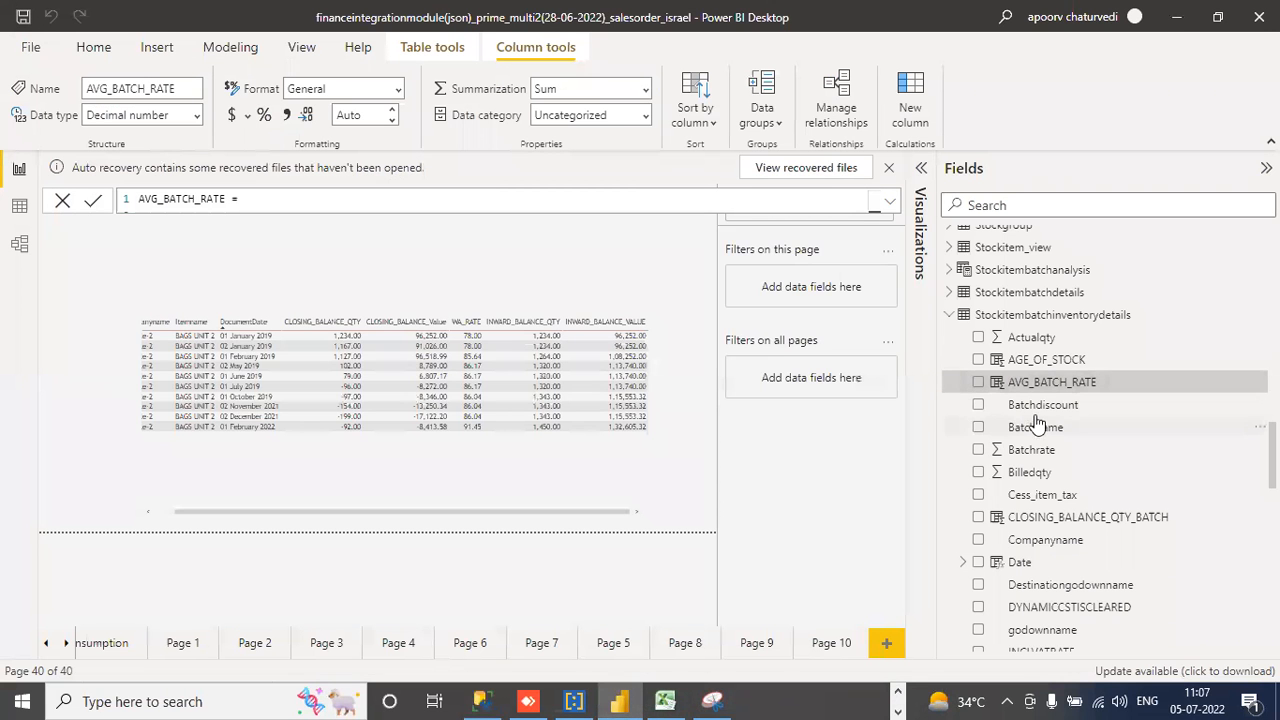
{"action": "scroll", "coordinate": [1100, 382], "scroll_direction": "down", "scroll_amount": 5}
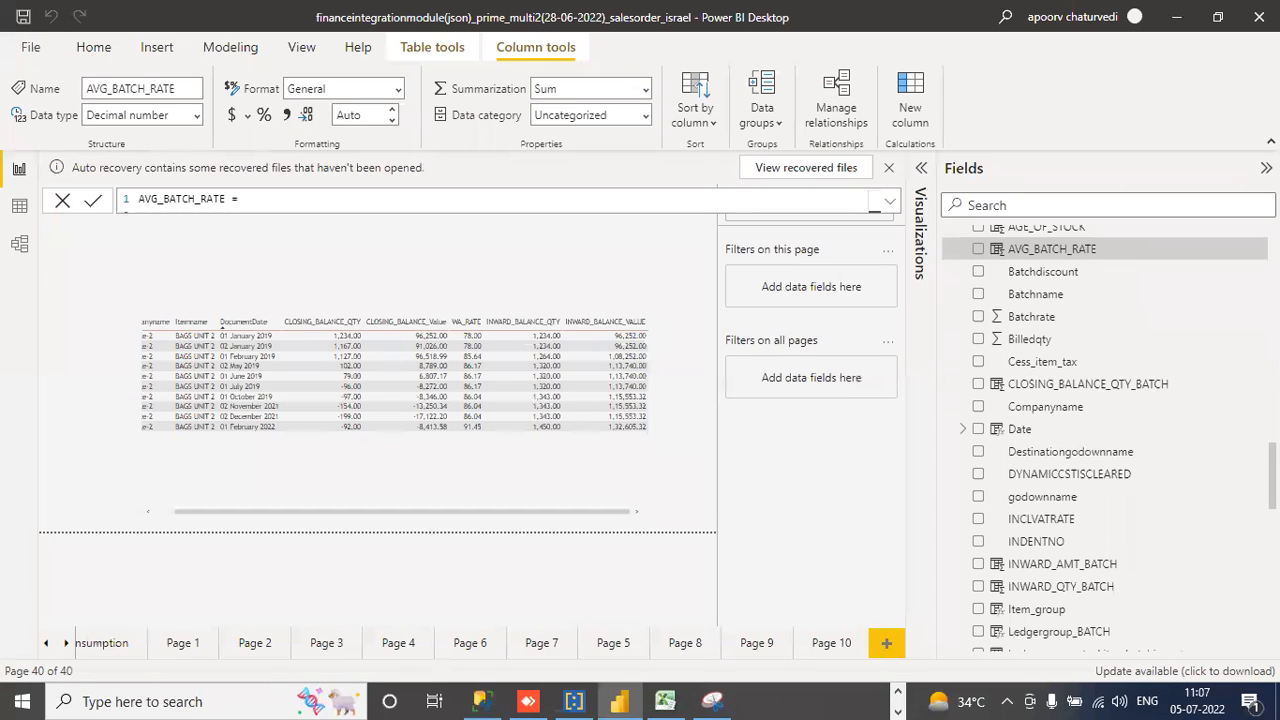
{"action": "scroll", "coordinate": [1100, 440], "scroll_direction": "down", "scroll_amount": 3}
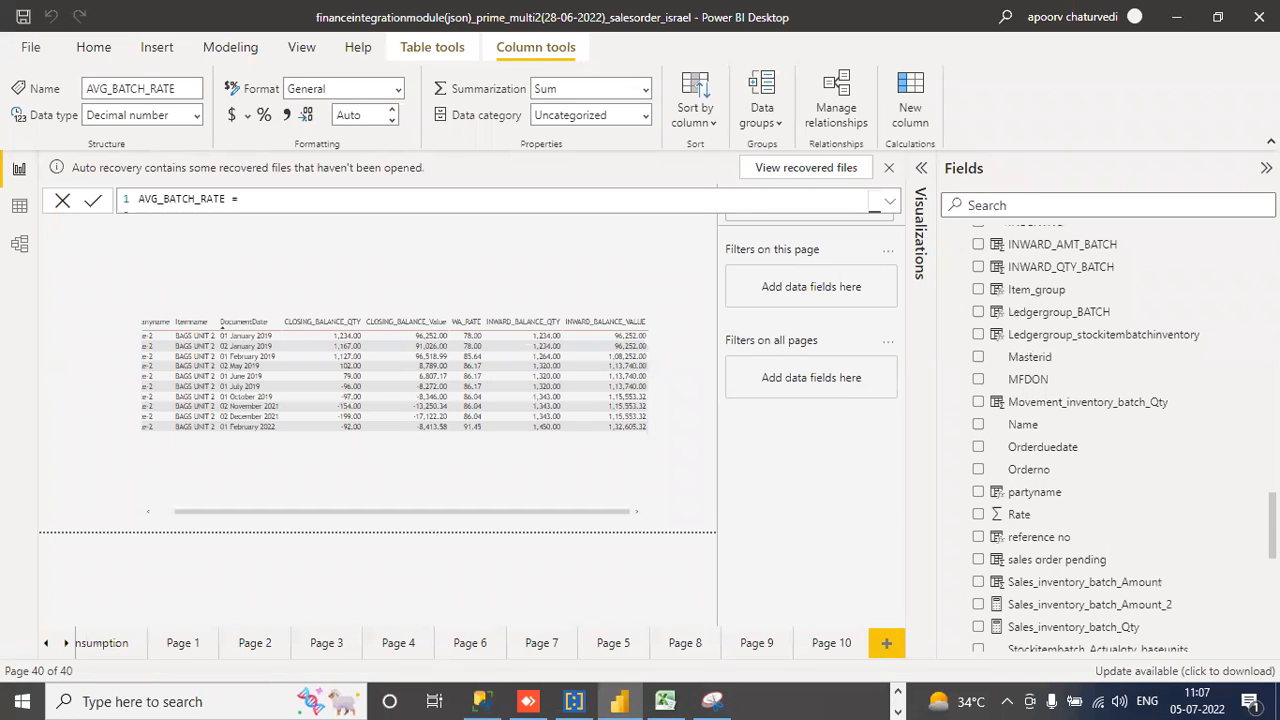
{"action": "left_click", "coordinate": [1041, 586]}
{"action": "left_click", "coordinate": [888, 205]}
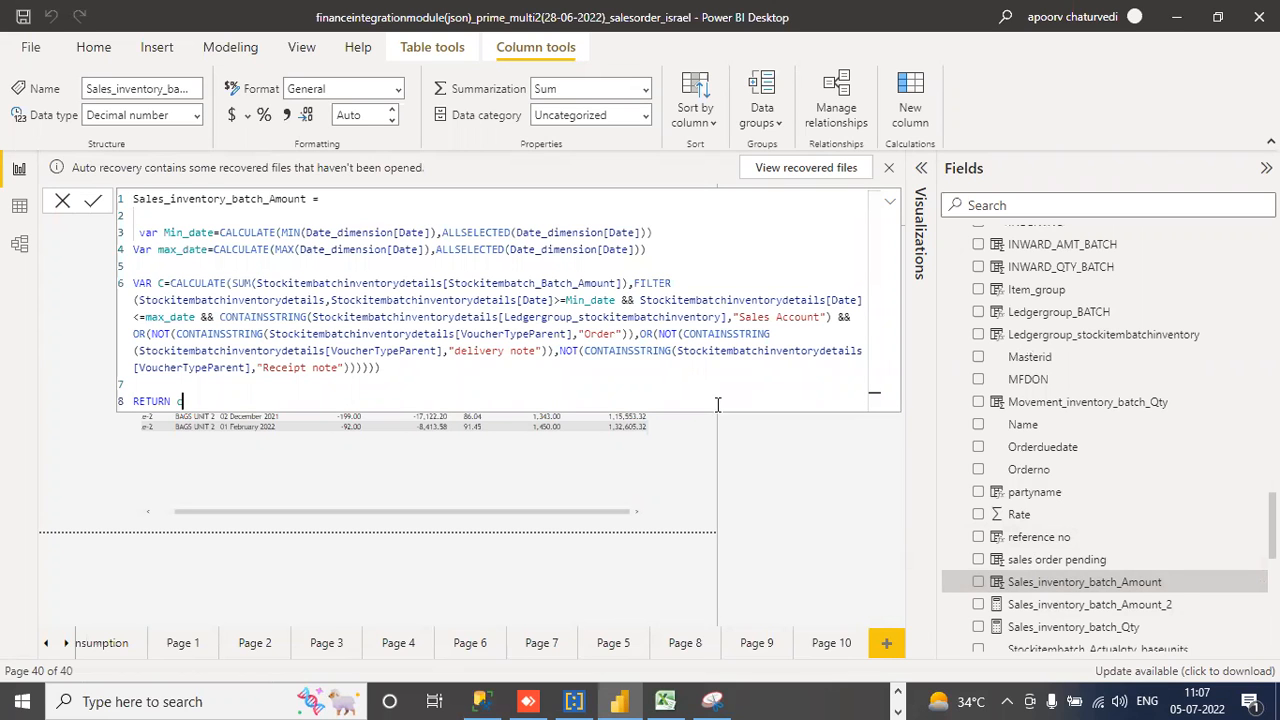
- Snip the Sales_inventory_batch_Amount formula with Snipping Tool, highlight the Stockitembatchinventorydetails table name after FILTER in yellow, and copy the snip
{"action": "left_click", "coordinate": [712, 701]}
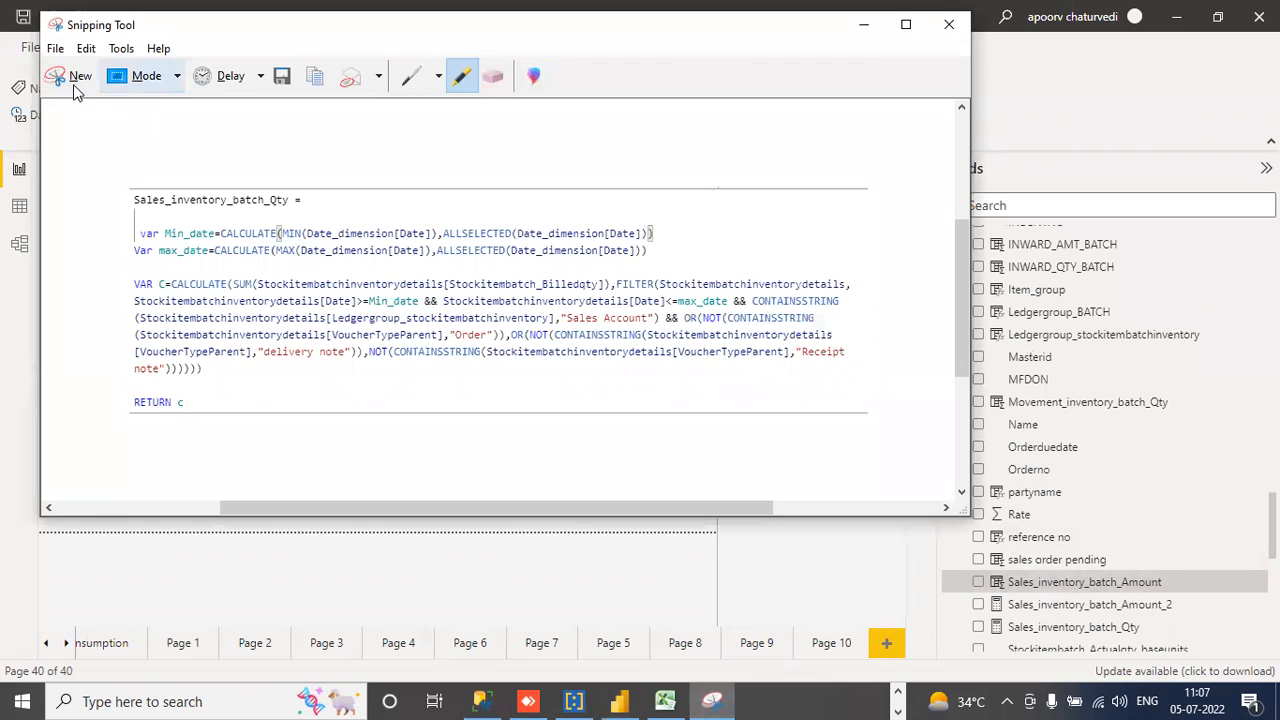
{"action": "left_click", "coordinate": [77, 88]}
{"action": "left_click_drag", "start_coordinate": [124, 187], "coordinate": [875, 412]}
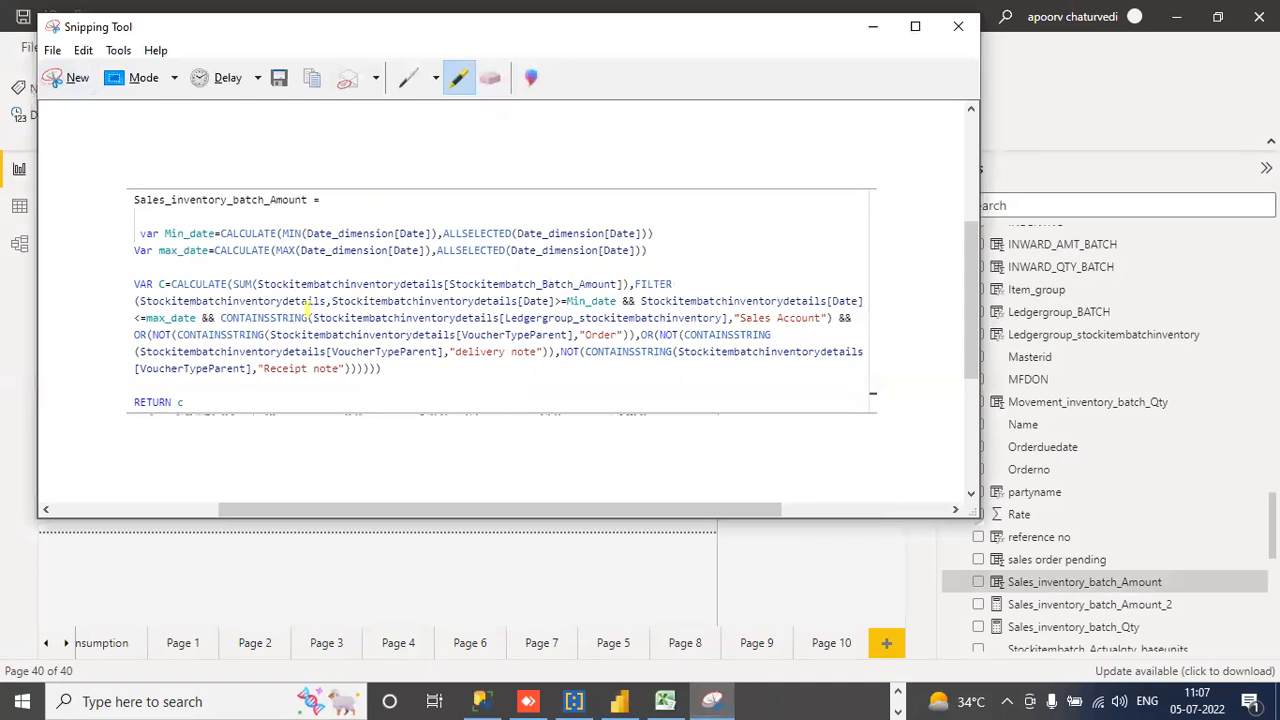
{"action": "left_click_drag", "start_coordinate": [137, 300], "coordinate": [336, 301]}
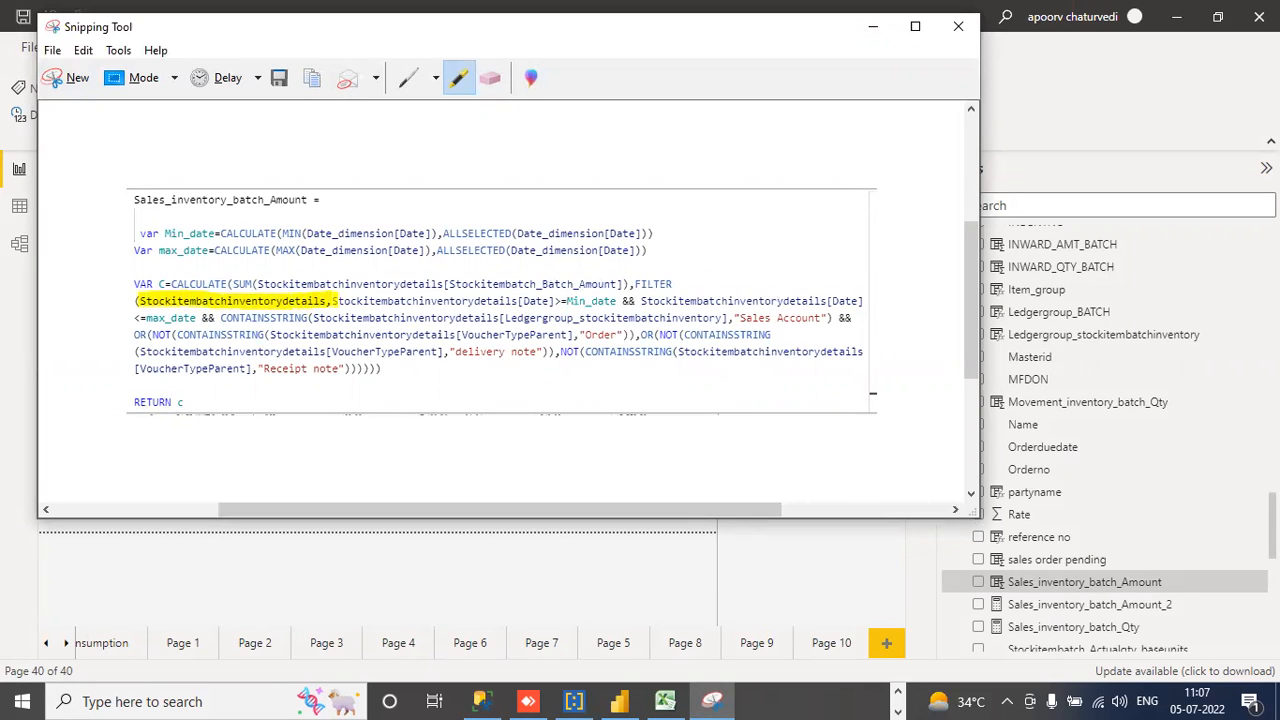
{"action": "left_click", "coordinate": [83, 50]}
{"action": "left_click", "coordinate": [100, 77]}
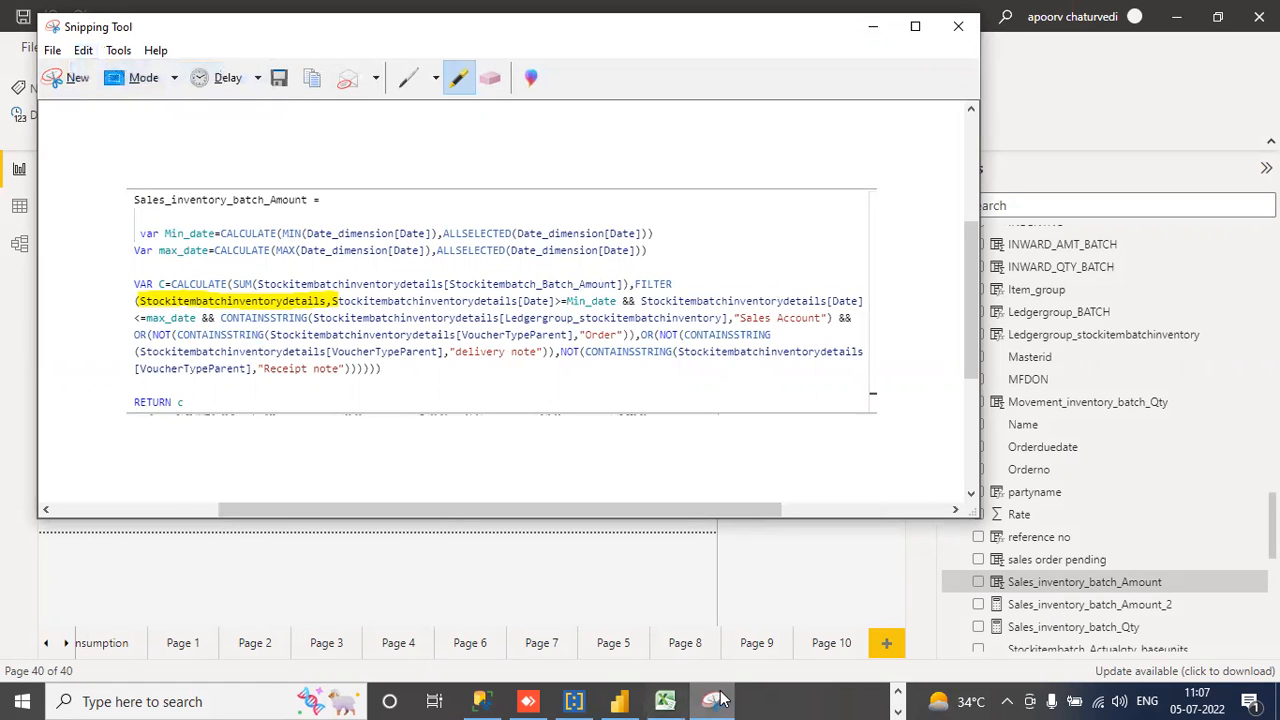
- Return to the Word cheatsheet, add the heading "AGGREGATE MEASURE TYPE:" and paste the formula snip below it
{"action": "left_click", "coordinate": [893, 695]}
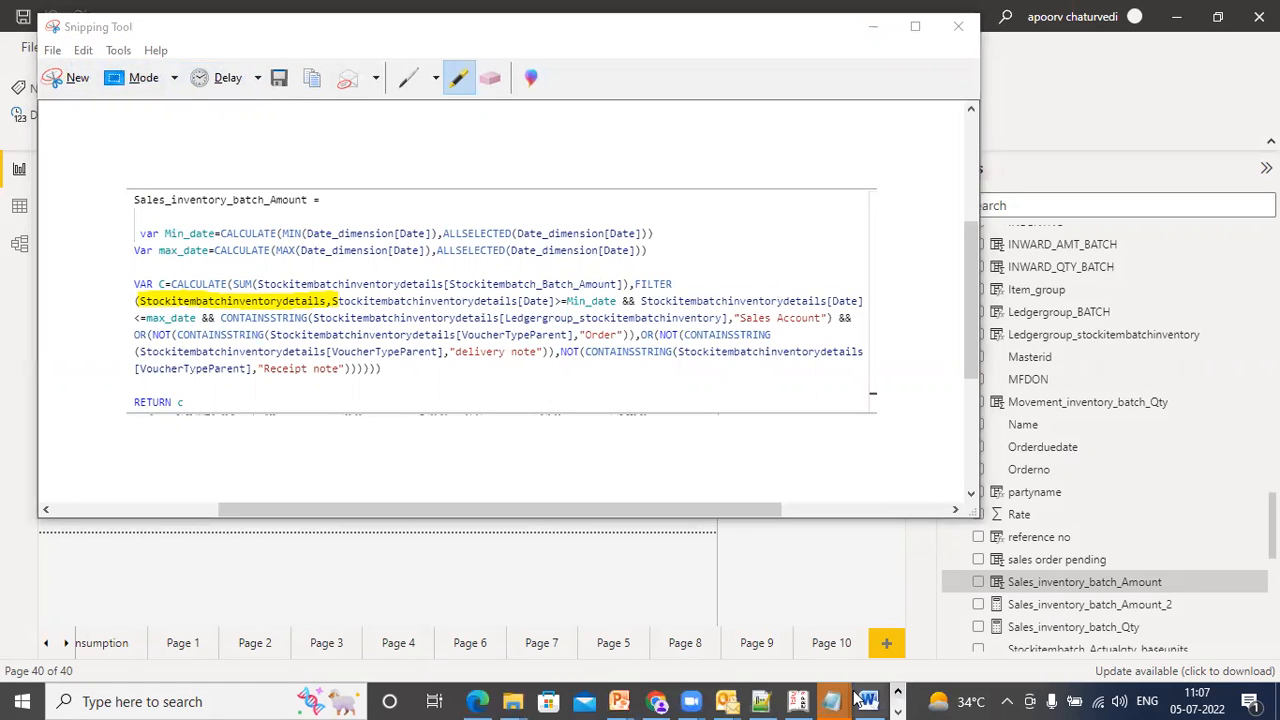
{"action": "left_click", "coordinate": [870, 700]}
{"action": "type", "text": "A"}
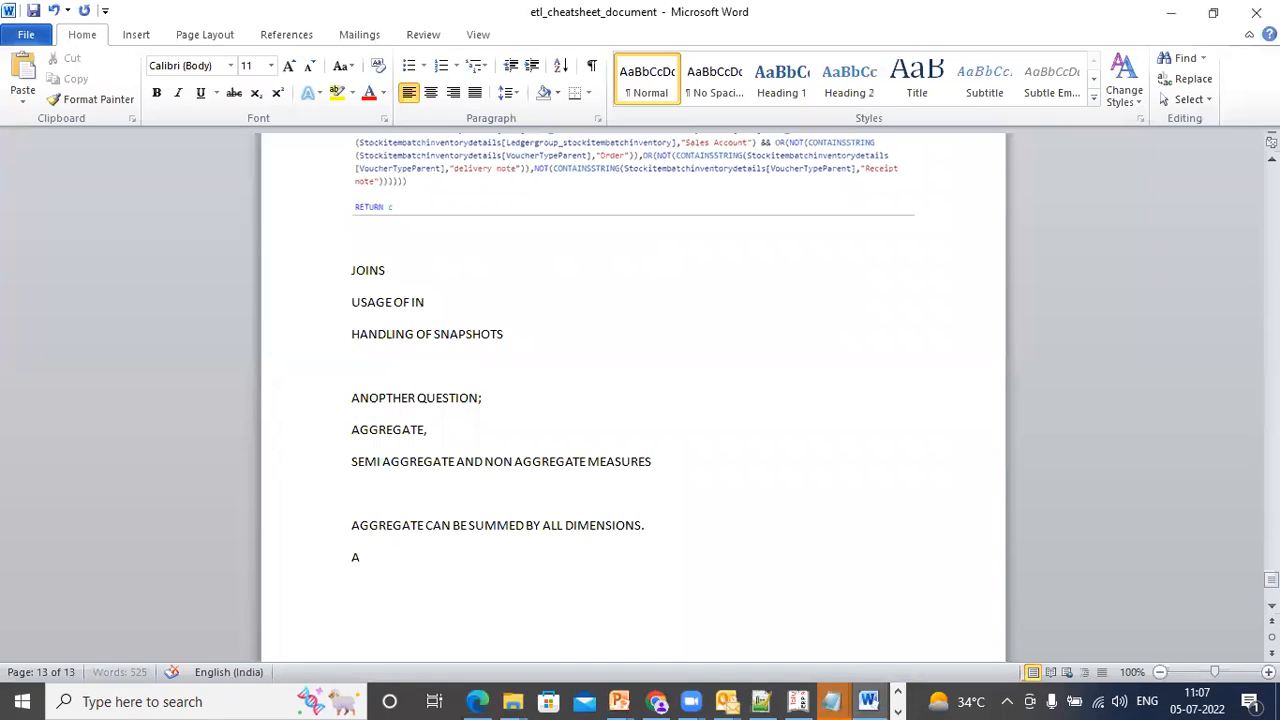
{"action": "type", "text": "GGREGATE MEASURE TYPE:"}
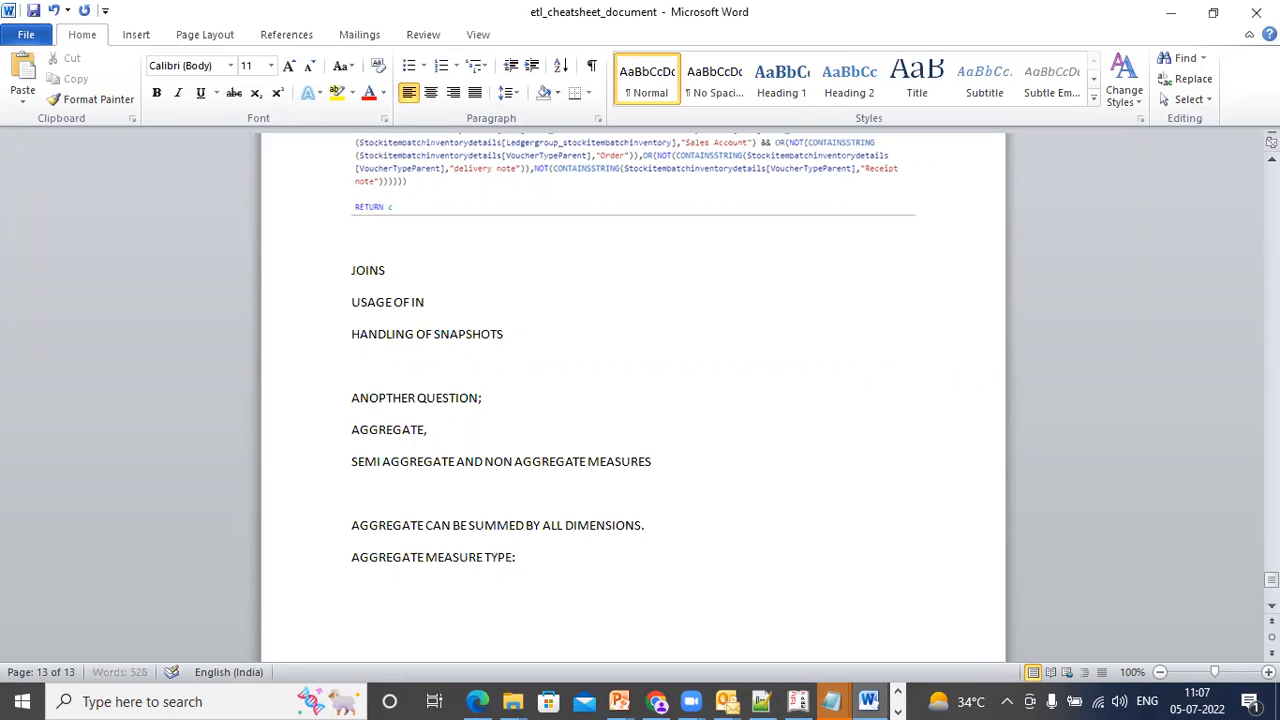
{"action": "key", "text": "Return"}
{"action": "key", "text": "ctrl+v"}
{"action": "key", "text": "Return"}
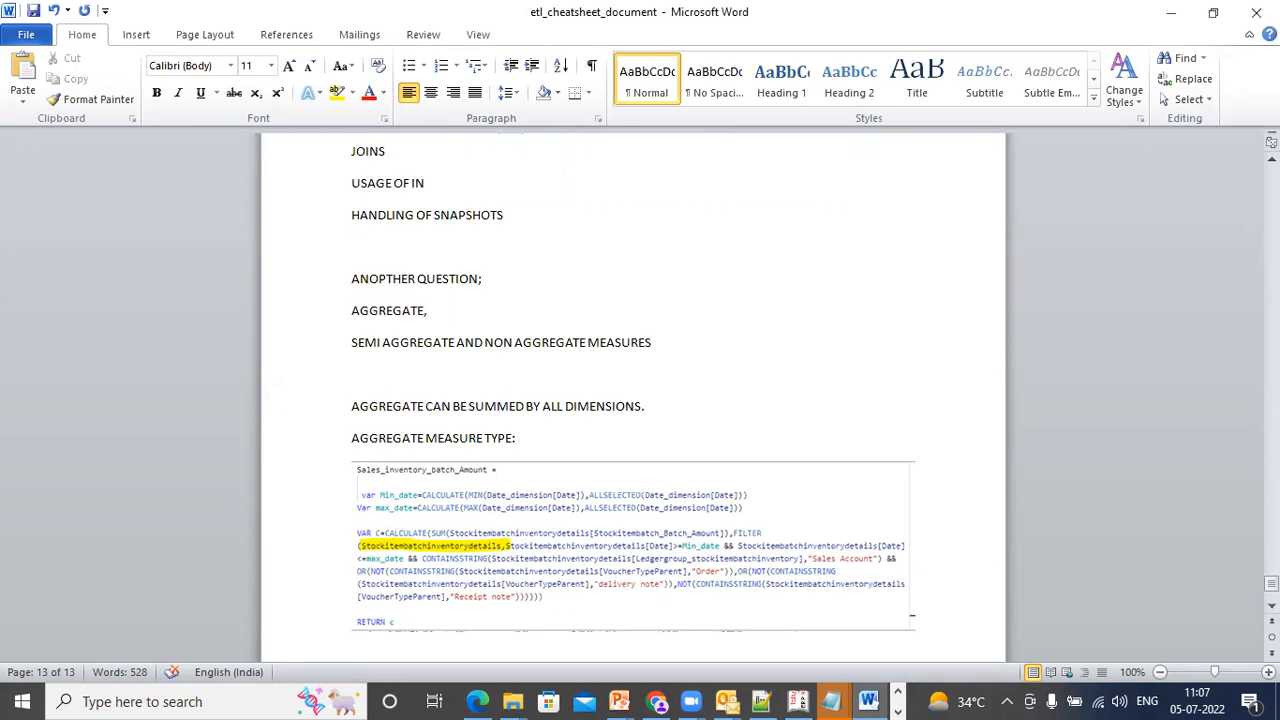
- Below the snip, write "SEMI AGRGEGATE: IS VALID FOR SUMMING ACROSS SOME DIM ENSIONS BUT NOT ALL:" as the definition line
{"action": "type", "text": "SEMI AGRGREGATE"}
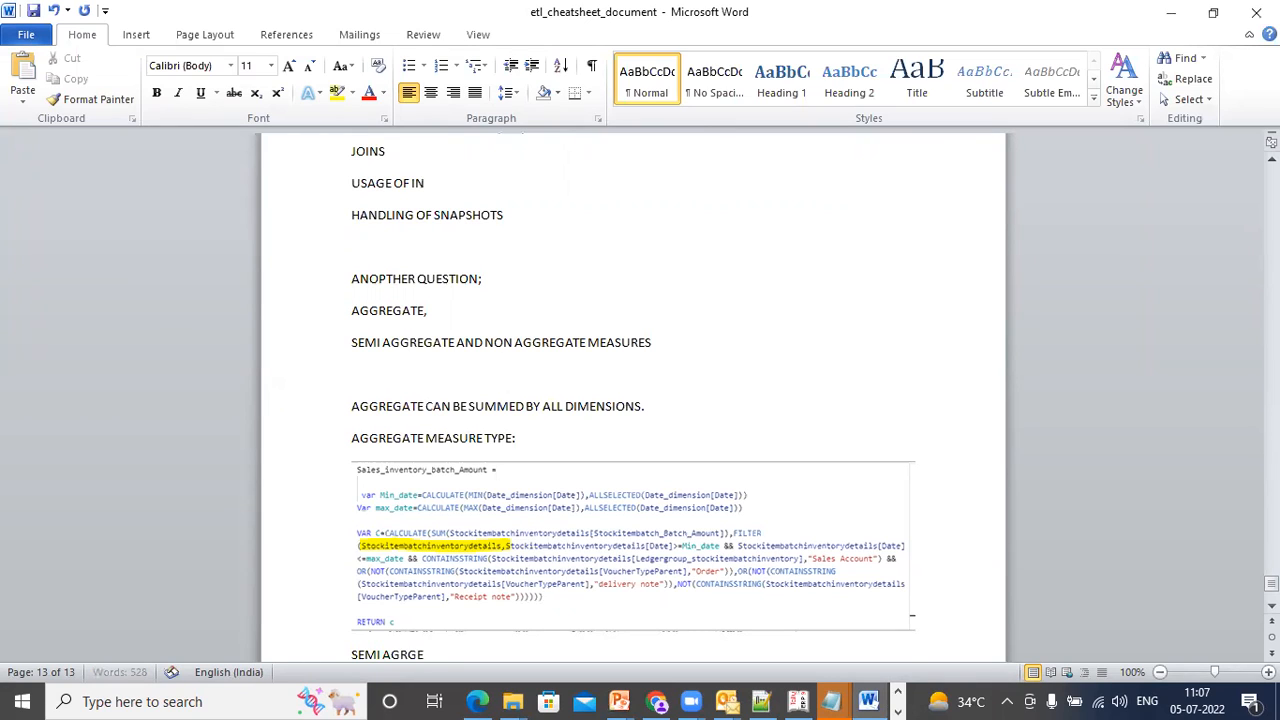
{"action": "type", "text": ": IS VALID FOR SUMMING ACROSS SOME DIM  ENSIONS"}
{"action": "key", "text": "BackSpace"}
{"action": "key", "text": "BackSpace"}
{"action": "key", "text": "BackSpace"}
{"action": "key", "text": "BackSpace"}
{"action": "key", "text": "BackSpace"}
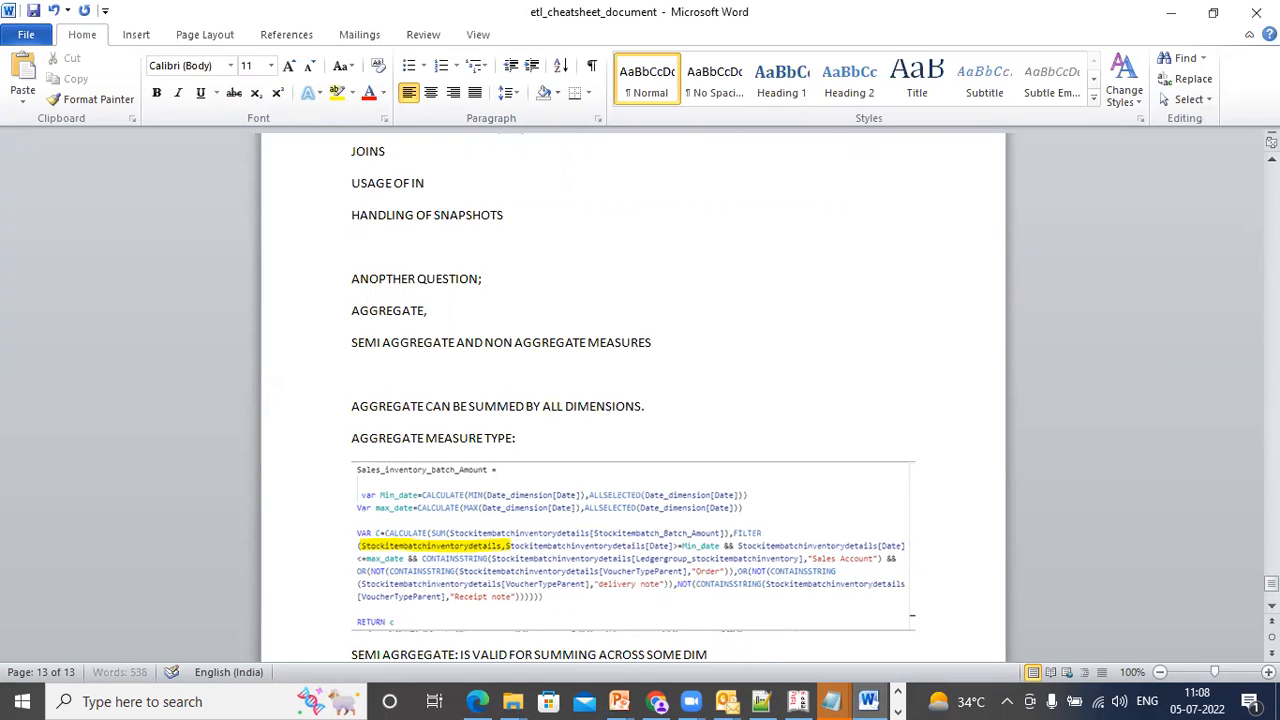
{"action": "type", "text": "ENSIONS BUT NOT ALL"}
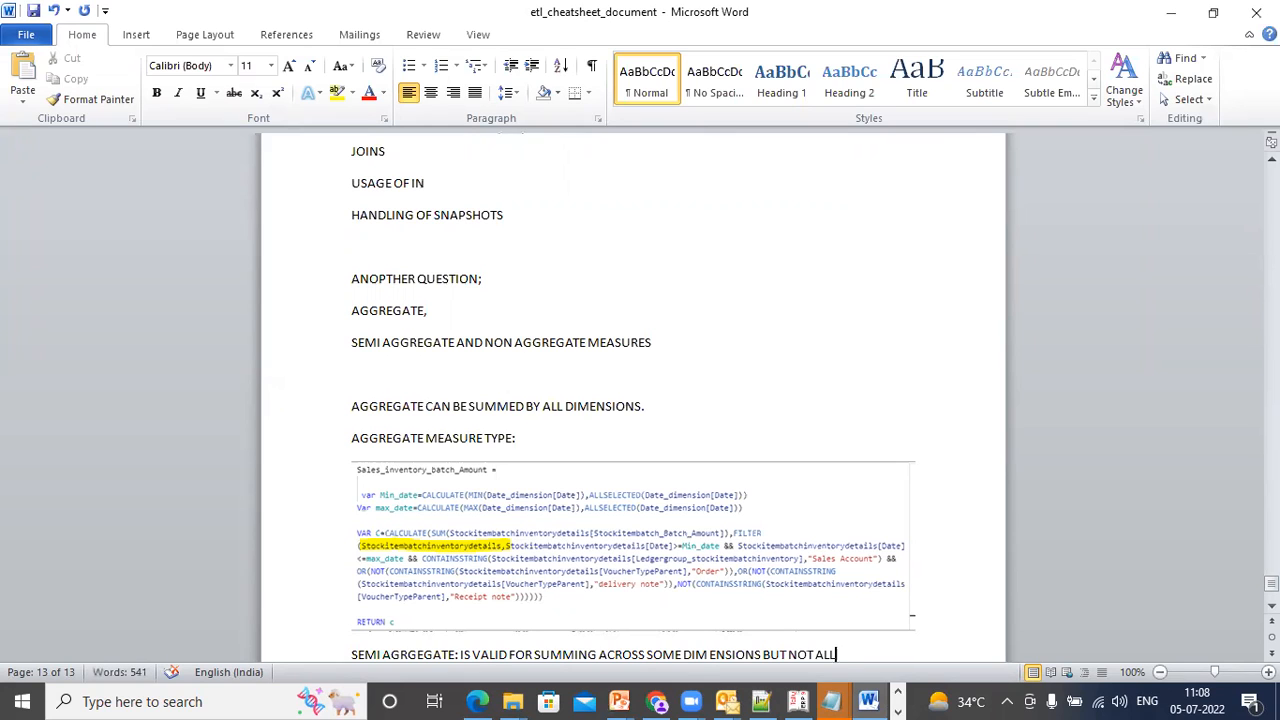
{"action": "type", "text": ":"}
{"action": "key", "text": "Return"}
- Add "CLOSING BALANCE QTY" as the example below the semi-aggregate definition
{"action": "type", "text": "CLOSING B"}
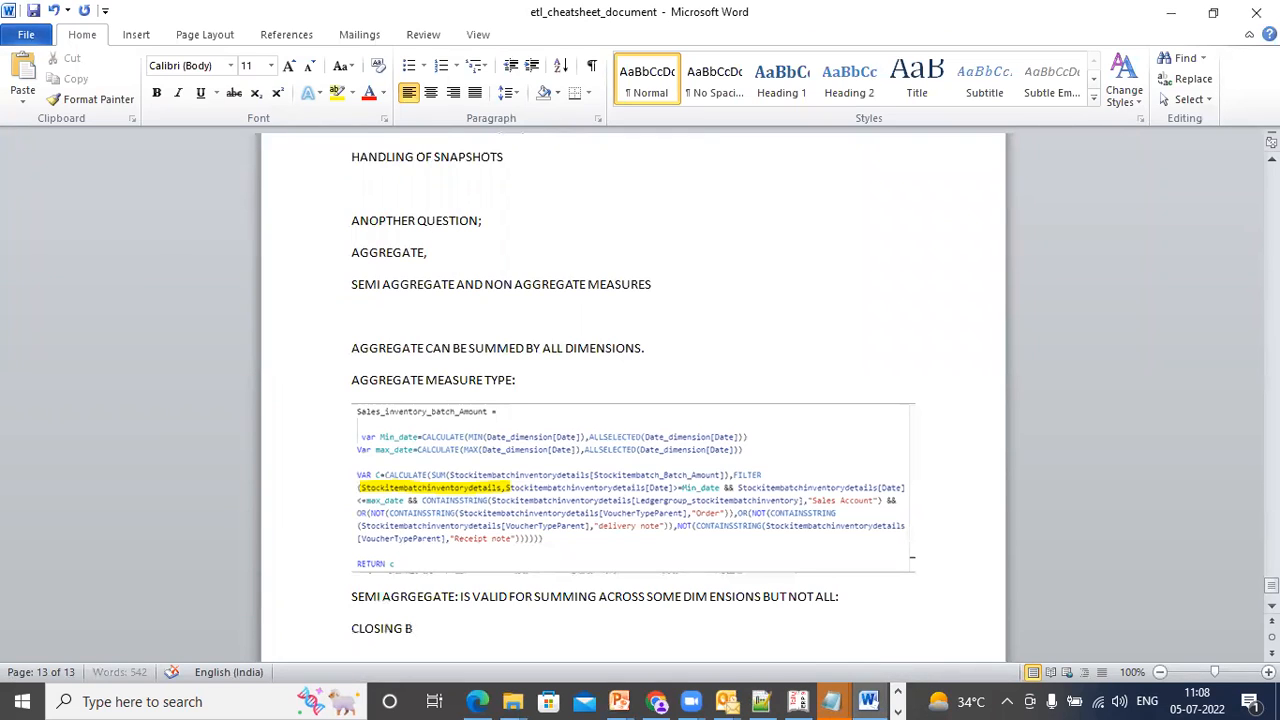
{"action": "type", "text": "ALANCE QTY"}
{"action": "scroll", "coordinate": [851, 614], "scroll_direction": "down", "scroll_amount": 2}
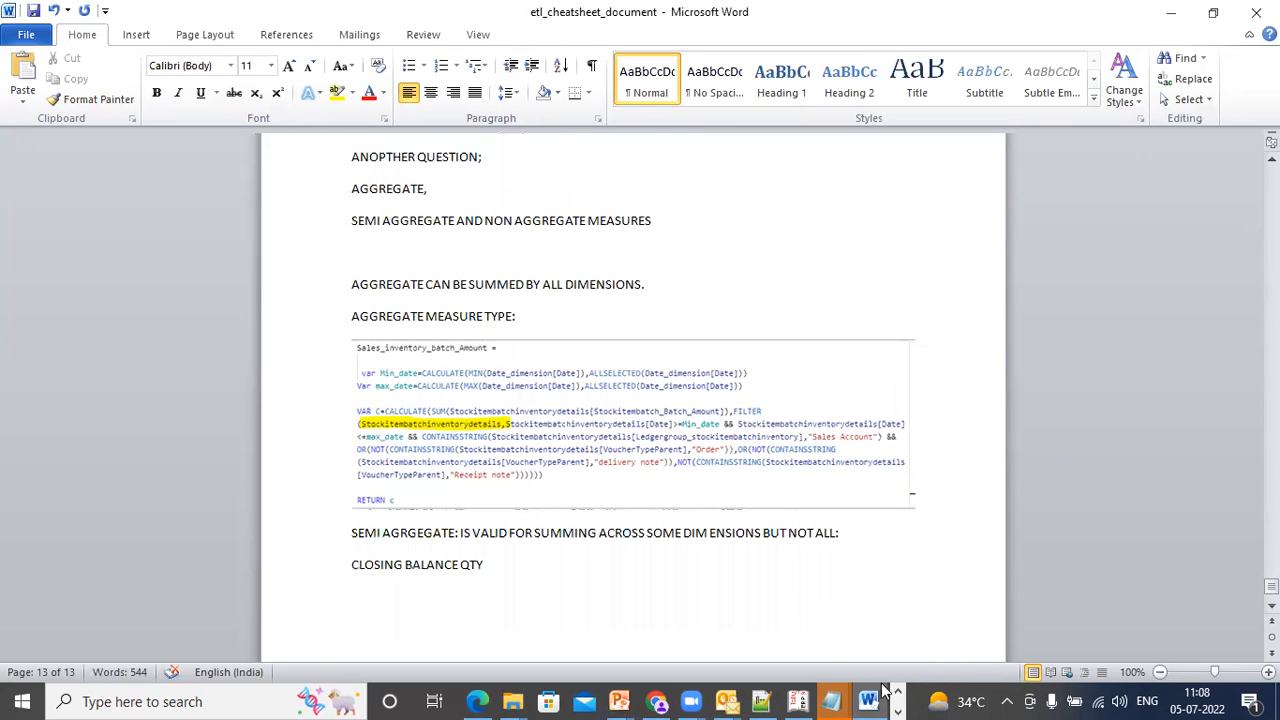
- Switch to Power BI and open the formula of the CLOSING_BALANCE_QTY_BATCH column in the Stockitembatchinventorydetails table
{"action": "left_click", "coordinate": [897, 711]}
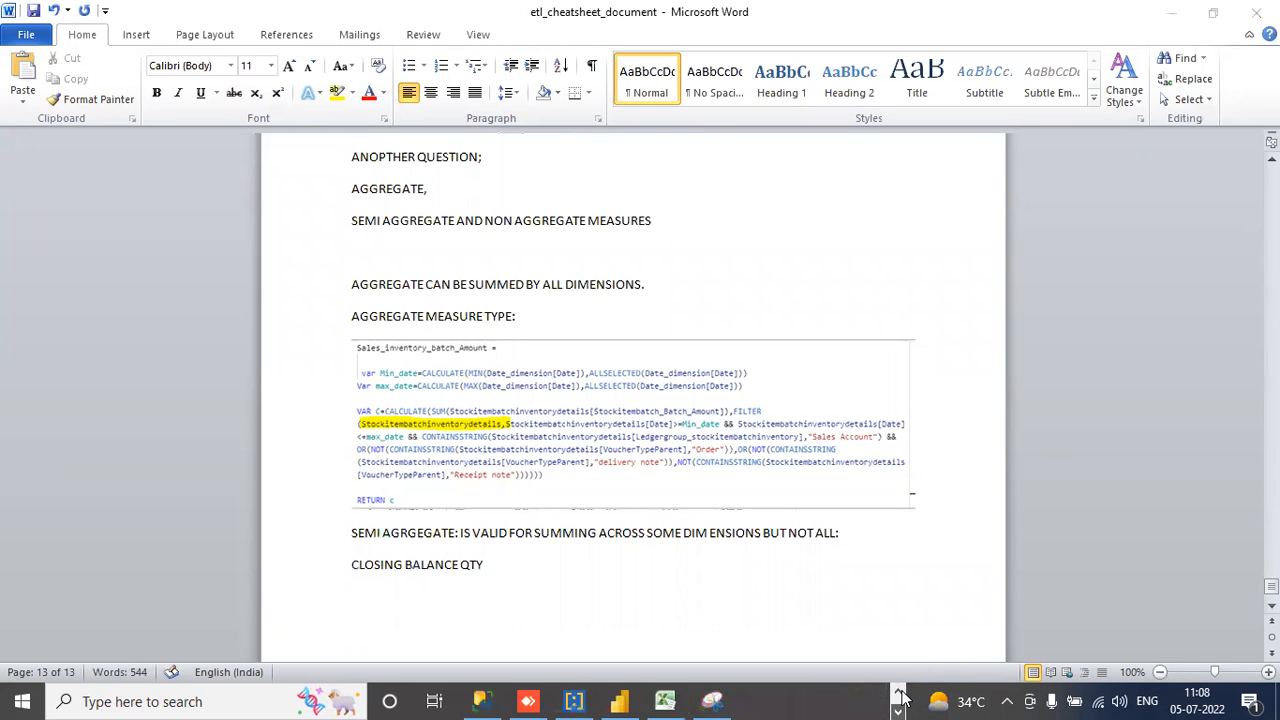
{"action": "left_click", "coordinate": [628, 698]}
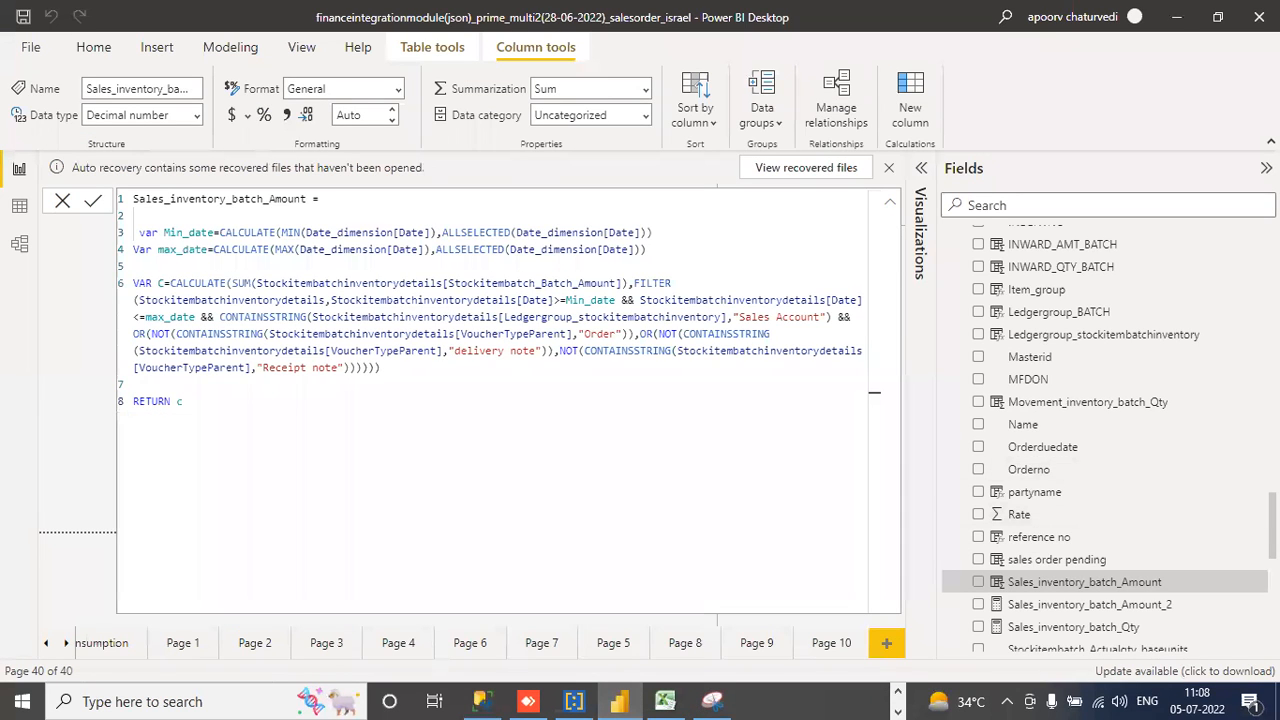
{"action": "scroll", "coordinate": [1105, 440], "scroll_direction": "up", "scroll_amount": 10}
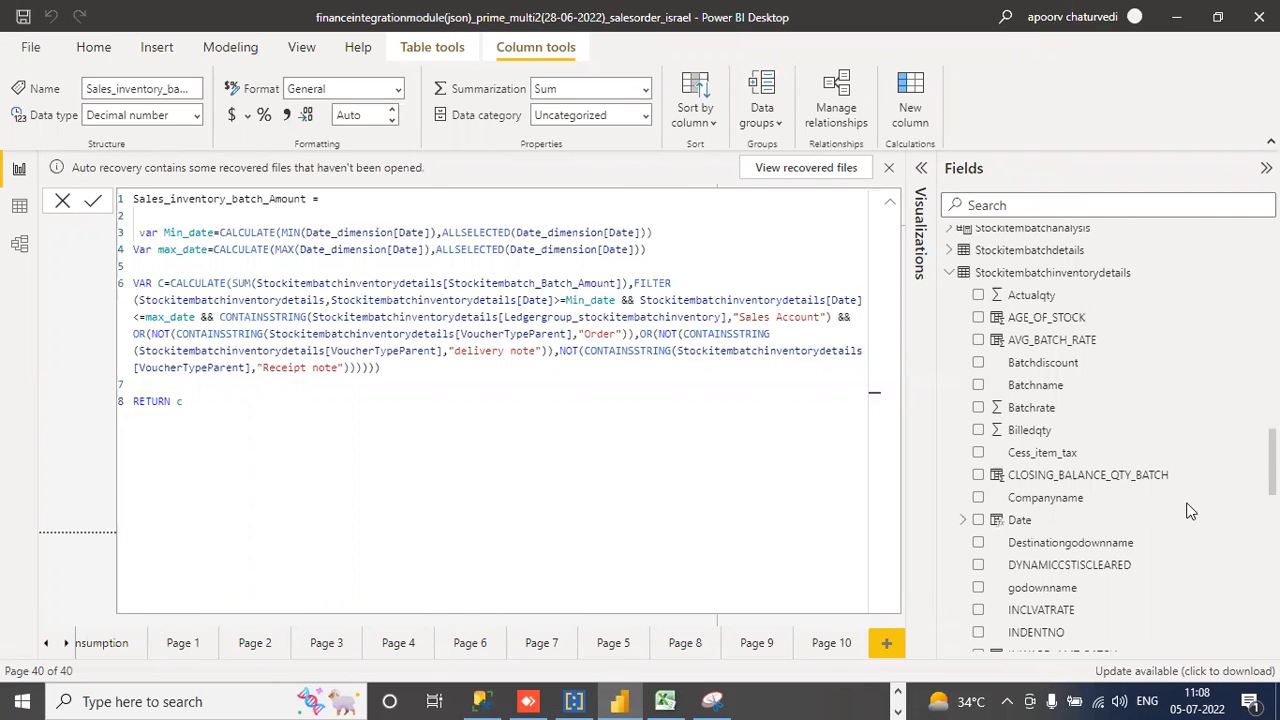
{"action": "left_click", "coordinate": [1146, 474]}
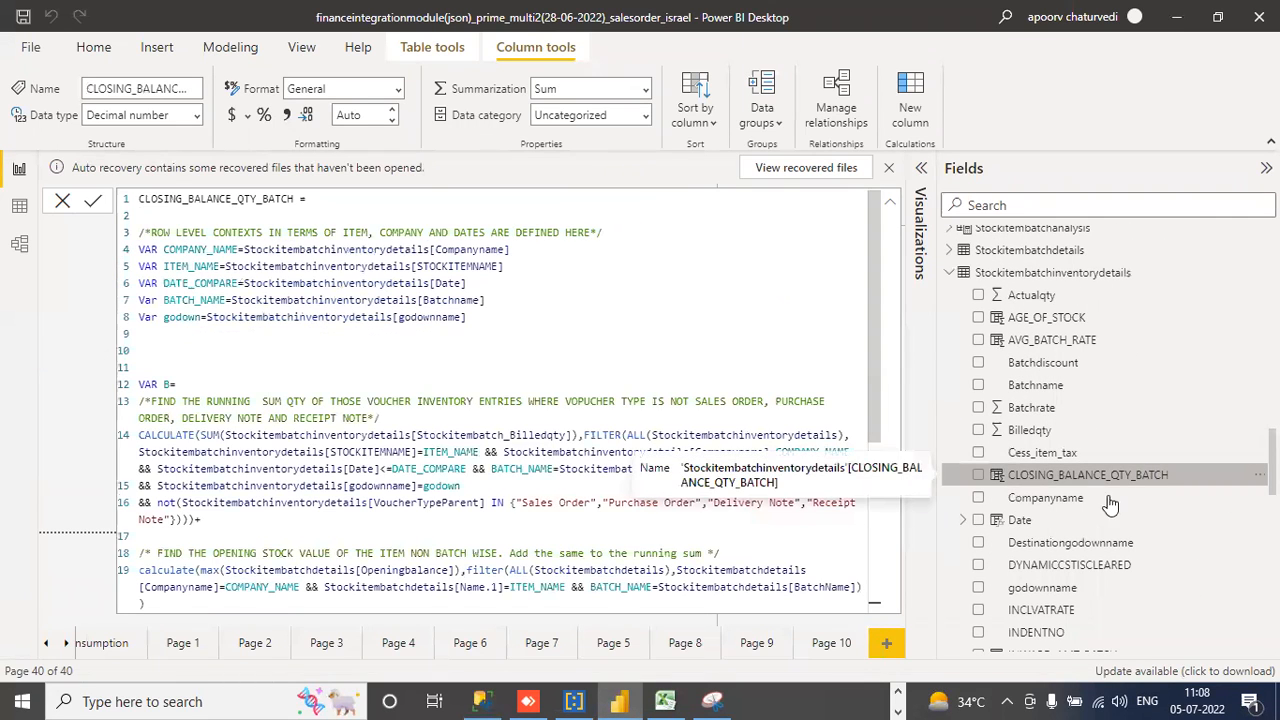
- Snip the CLOSING_BALANCE_QTY_BATCH formula with Snipping Tool and highlight ALL(Stockitembatchinventorydetails) after FILTER in yellow
{"action": "left_click", "coordinate": [712, 701]}
{"action": "left_click", "coordinate": [62, 79]}
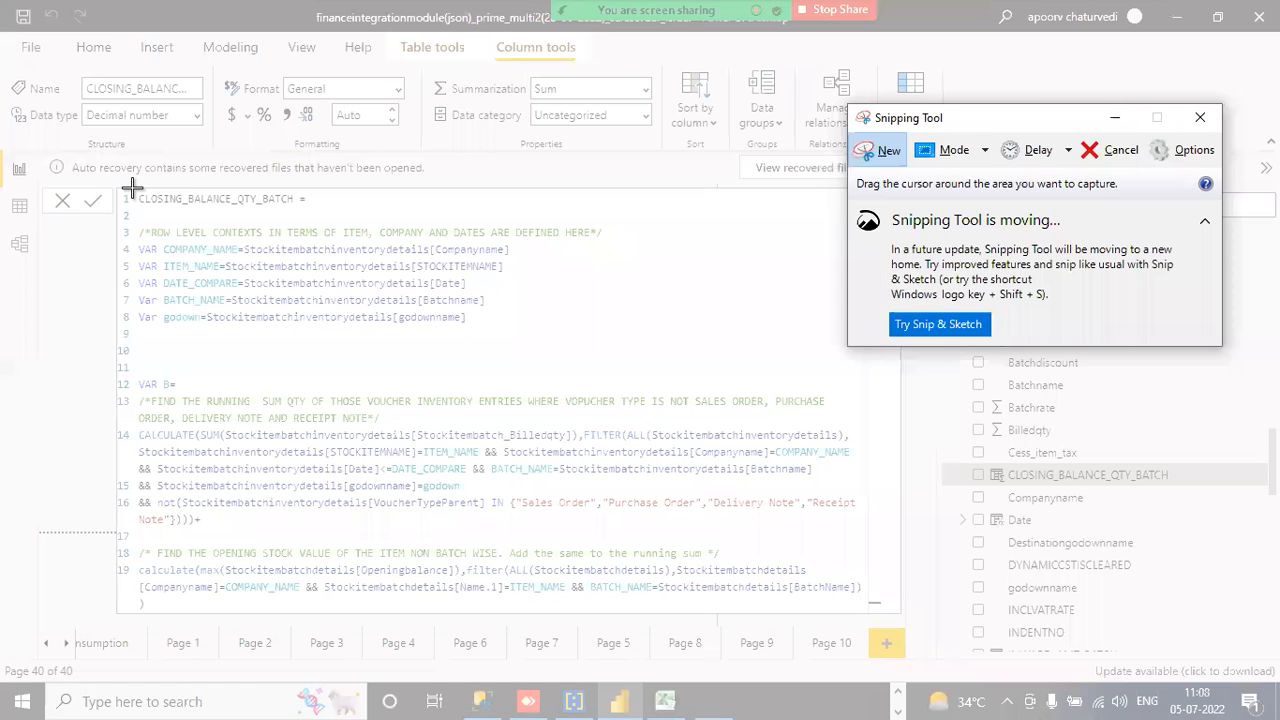
{"action": "mouse_move", "coordinate": [118, 188]}
{"action": "left_mouse_down"}
{"action": "mouse_move", "coordinate": [383, 643]}
{"action": "mouse_move", "coordinate": [886, 666]}
{"action": "mouse_move", "coordinate": [874, 610]}
{"action": "left_mouse_up"}
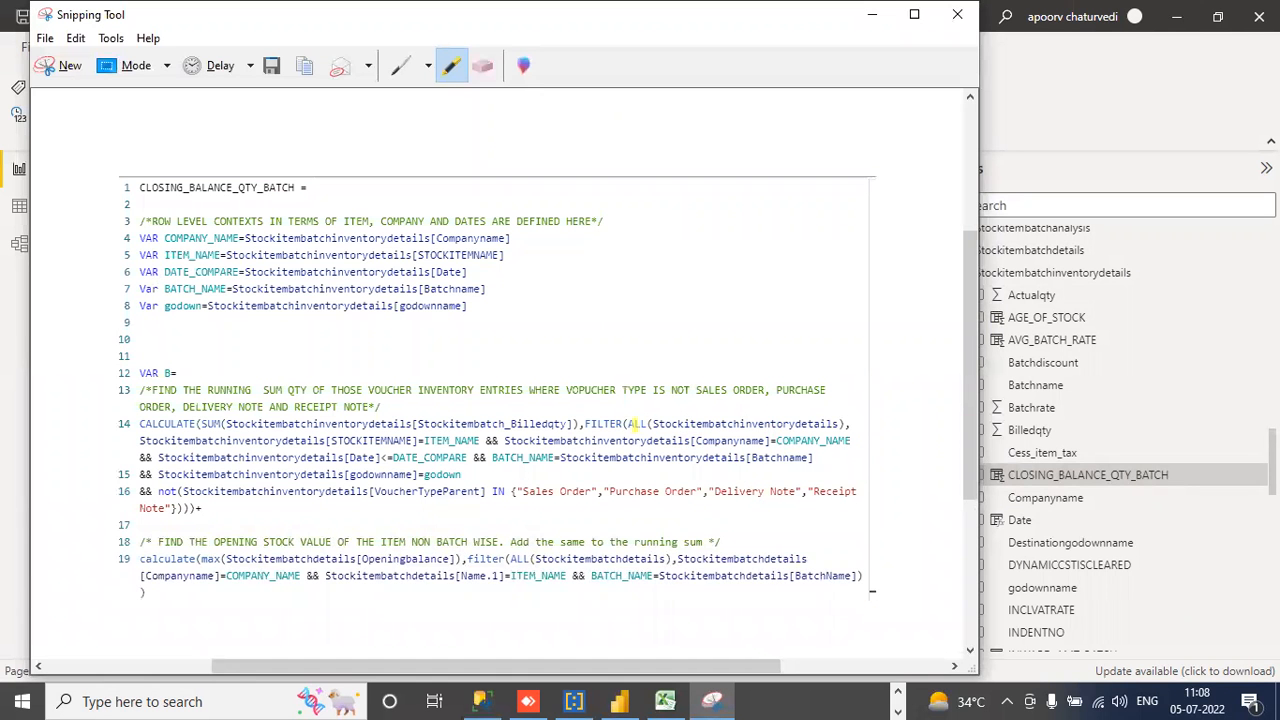
{"action": "left_click_drag", "start_coordinate": [630, 424], "coordinate": [848, 424]}
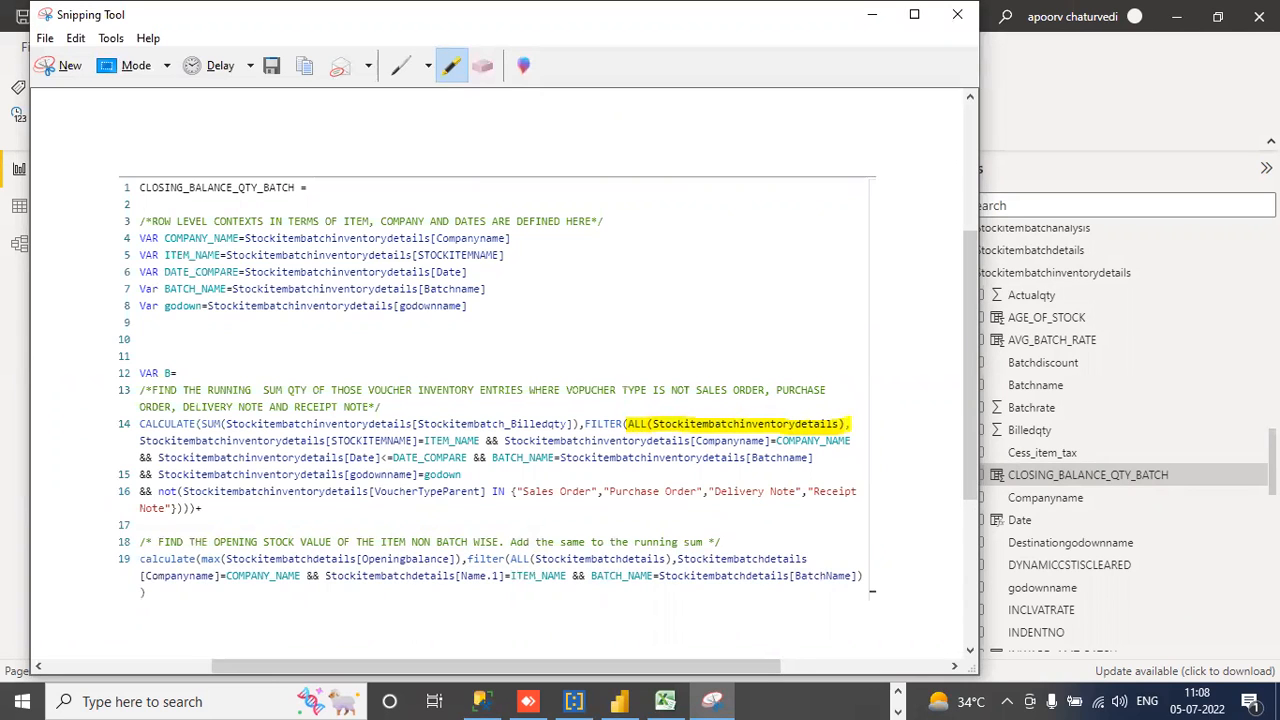
- Copy the highlighted formula snip and paste it below CLOSING BALANCE QTY in the Word cheatsheet
{"action": "left_click", "coordinate": [75, 38]}
{"action": "left_click", "coordinate": [100, 57]}
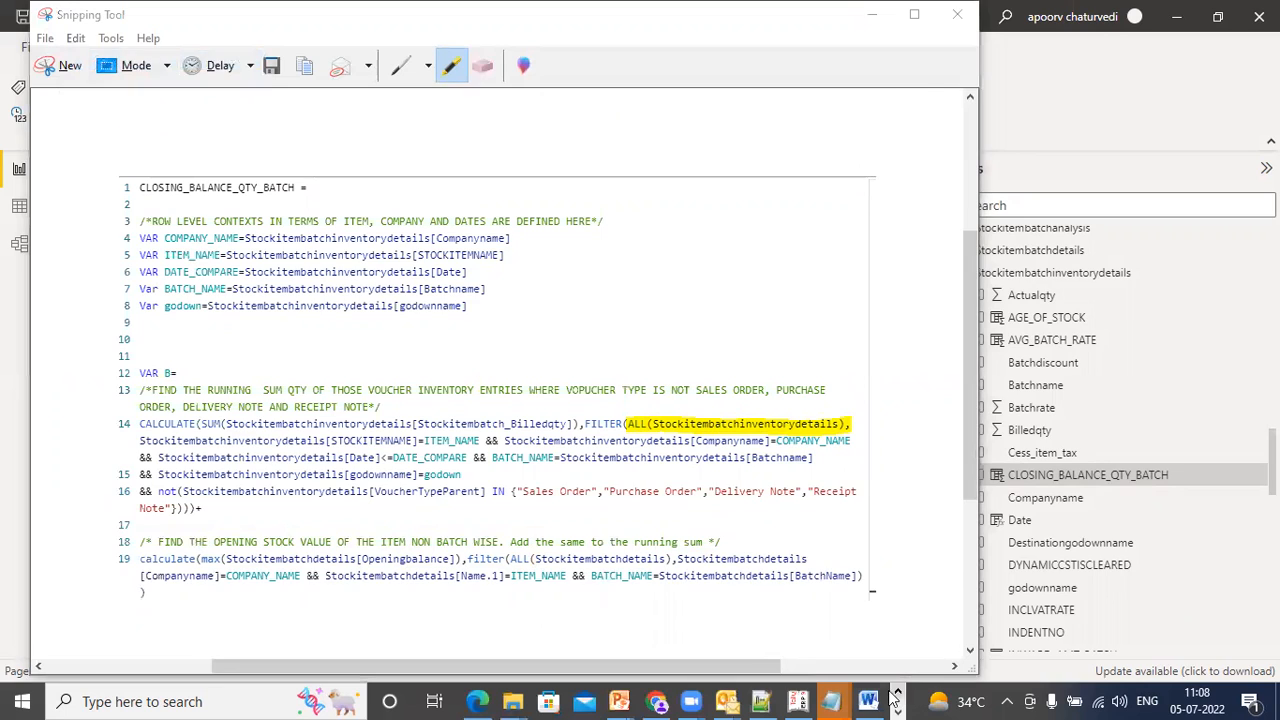
{"action": "left_click", "coordinate": [868, 701]}
{"action": "key", "text": "ctrl+v"}
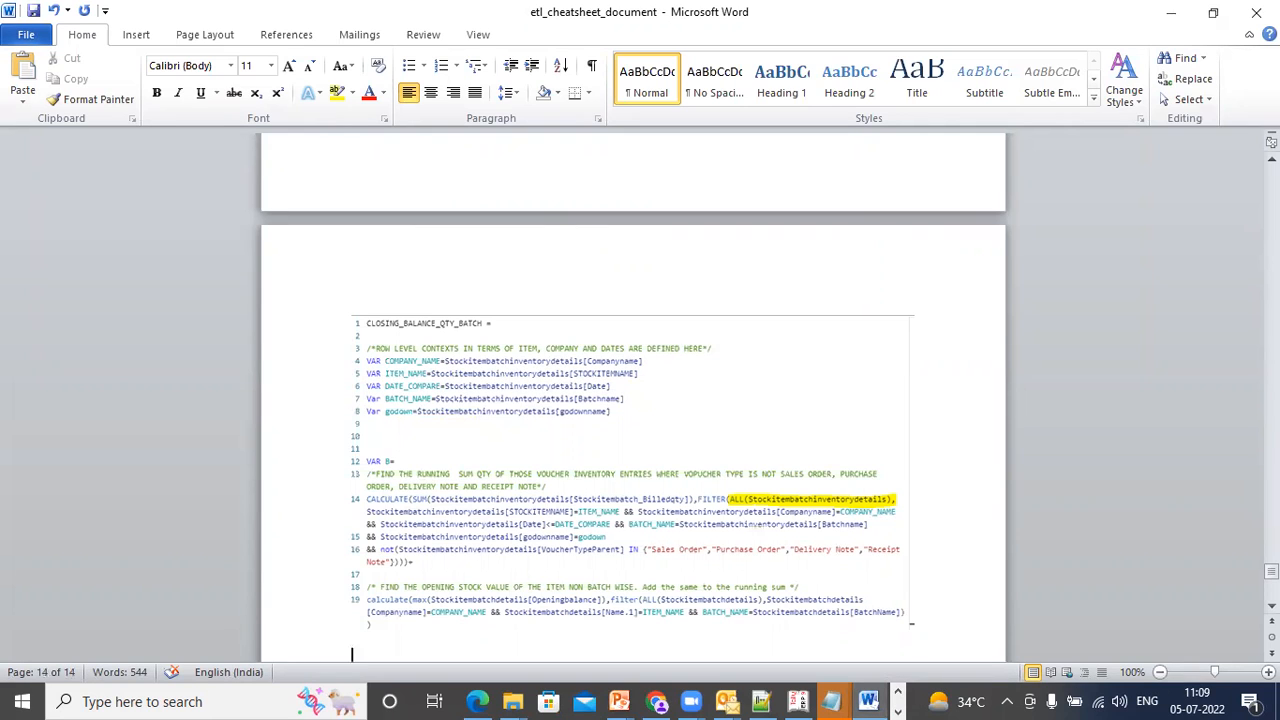
- Below the snip, write "NON AGGREGATE CANNOT BE SUMMED BY ANY DIMENSION: TEMPERATURE" and save the document
{"action": "type", "text": "NOWN"}
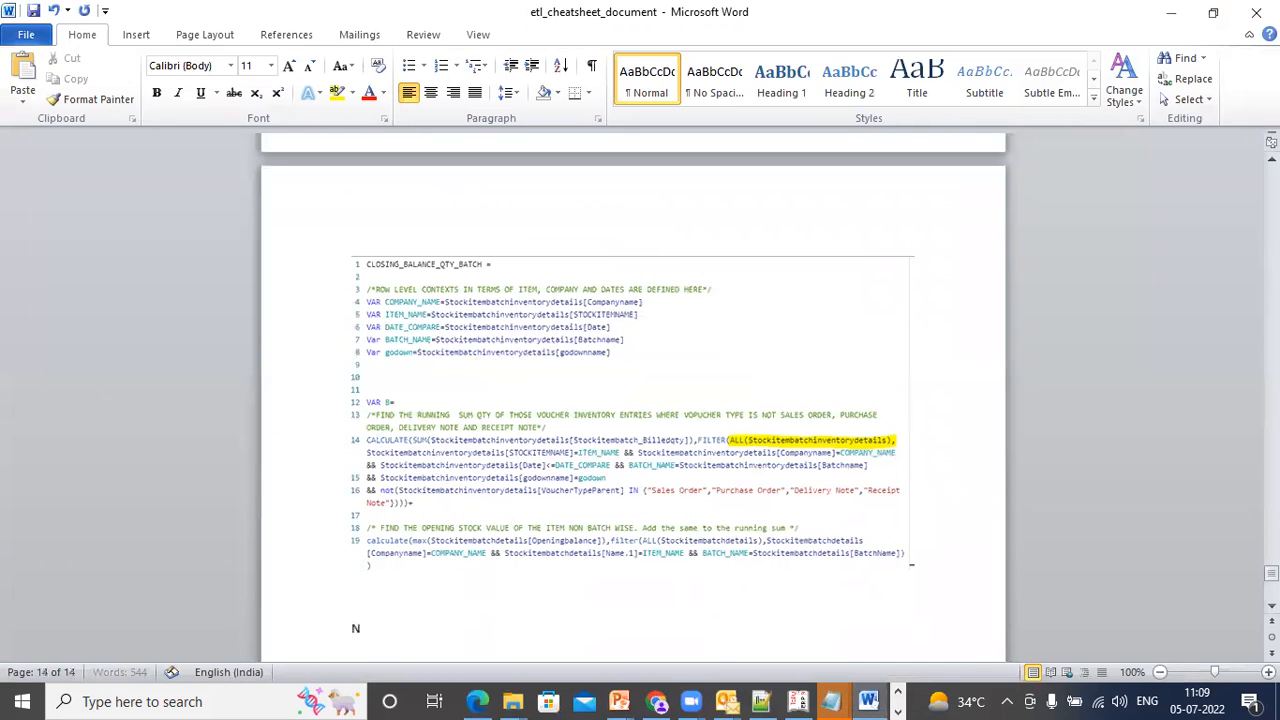
{"action": "key", "text": "BackSpace"}
{"action": "key", "text": "BackSpace"}
{"action": "type", "text": "N AGGREGATE CAN"}
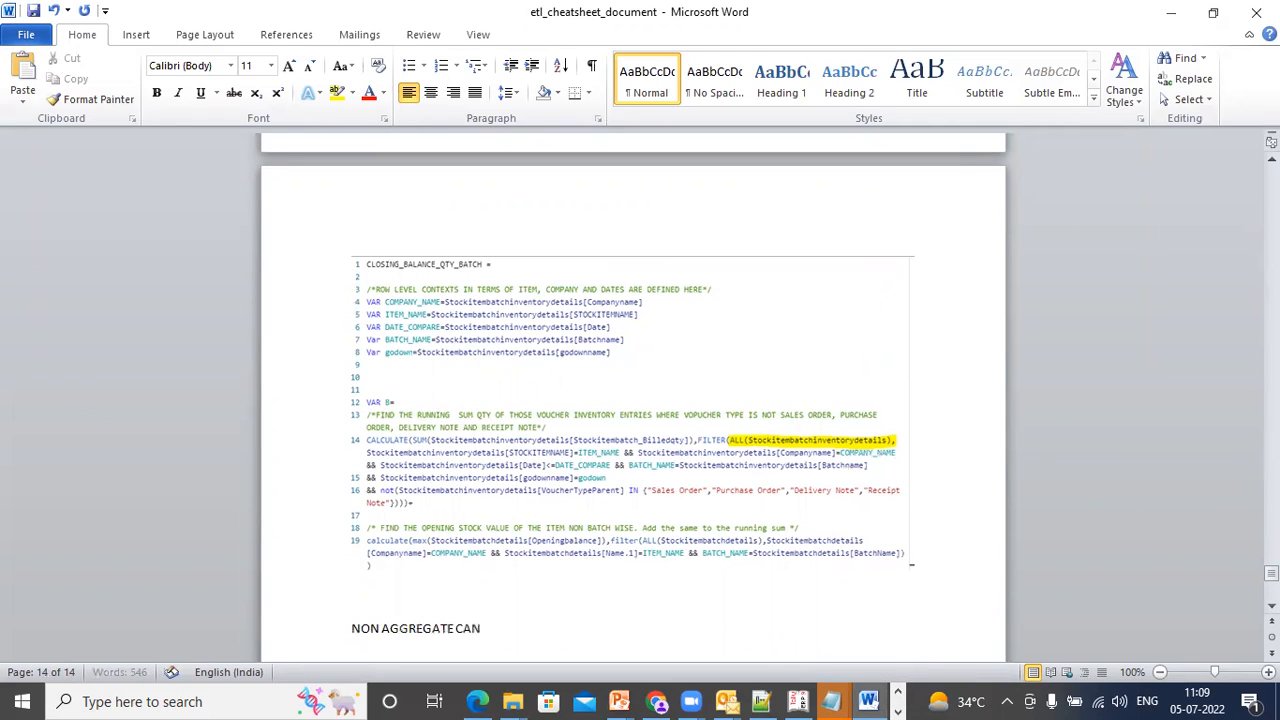
{"action": "type", "text": "NOT BE SUMMED"}
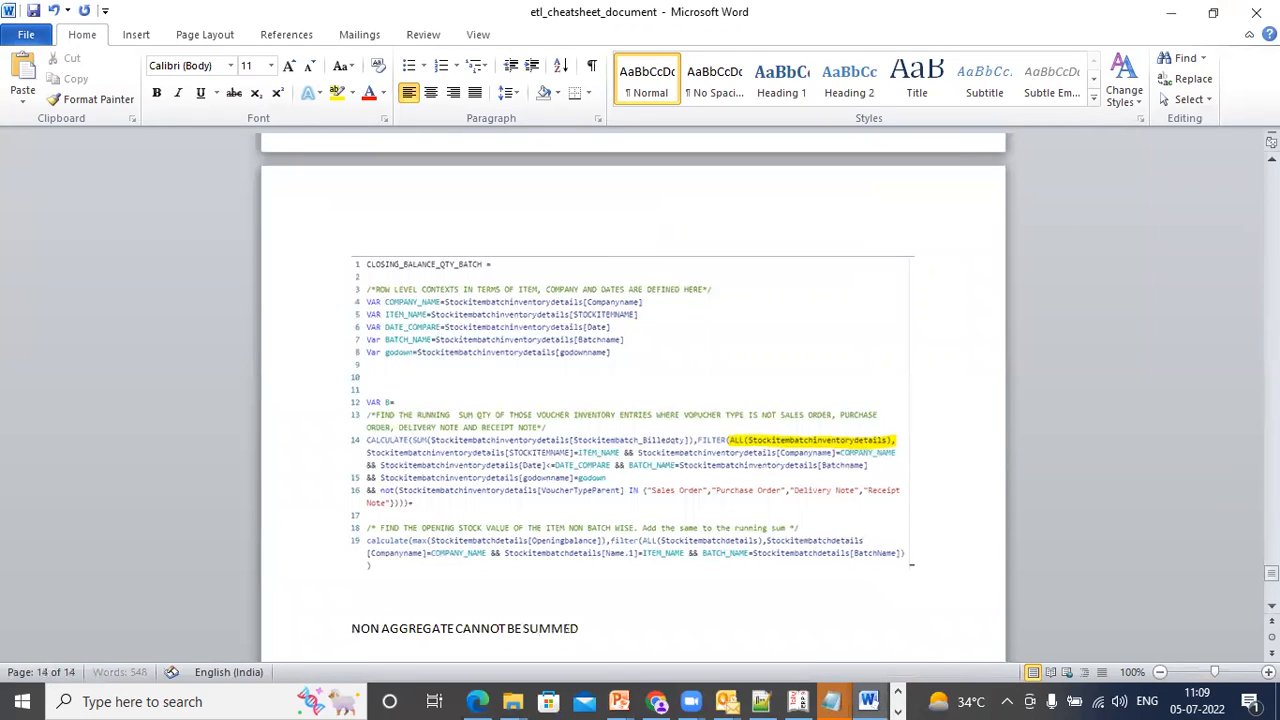
{"action": "type", "text": " BY ANY DIMENSION"}
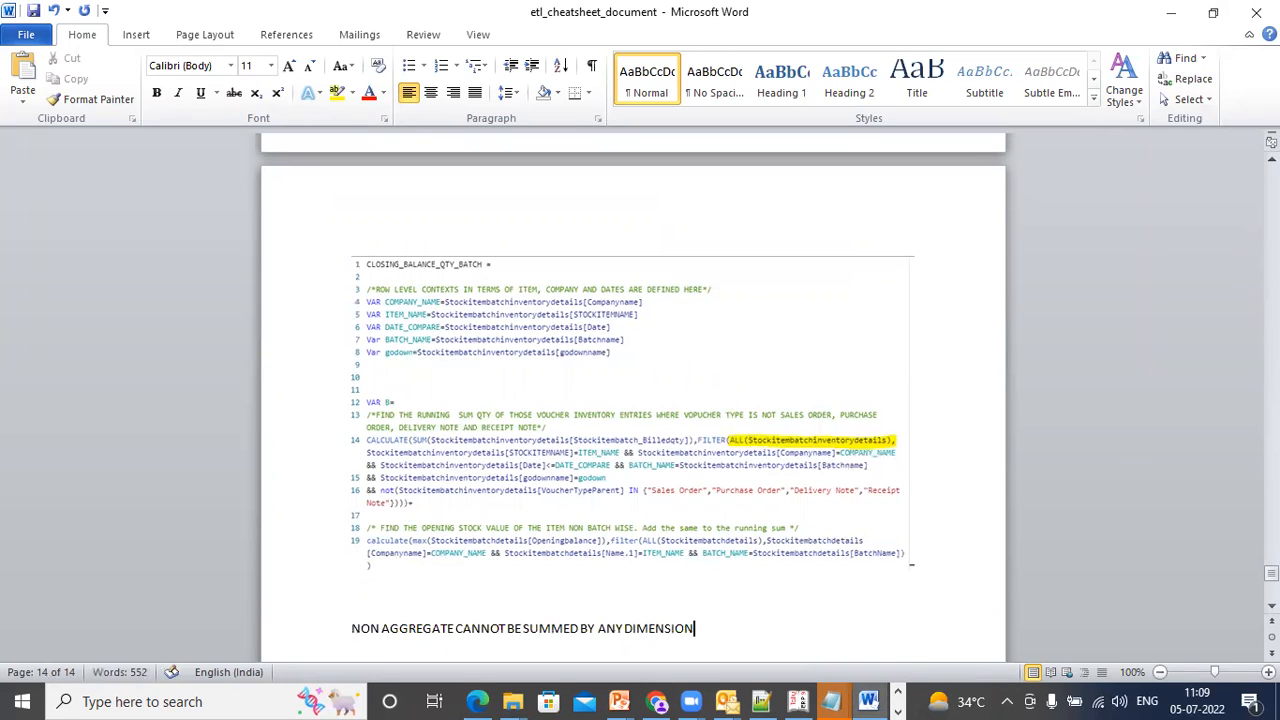
{"action": "type", "text": ": TE"}
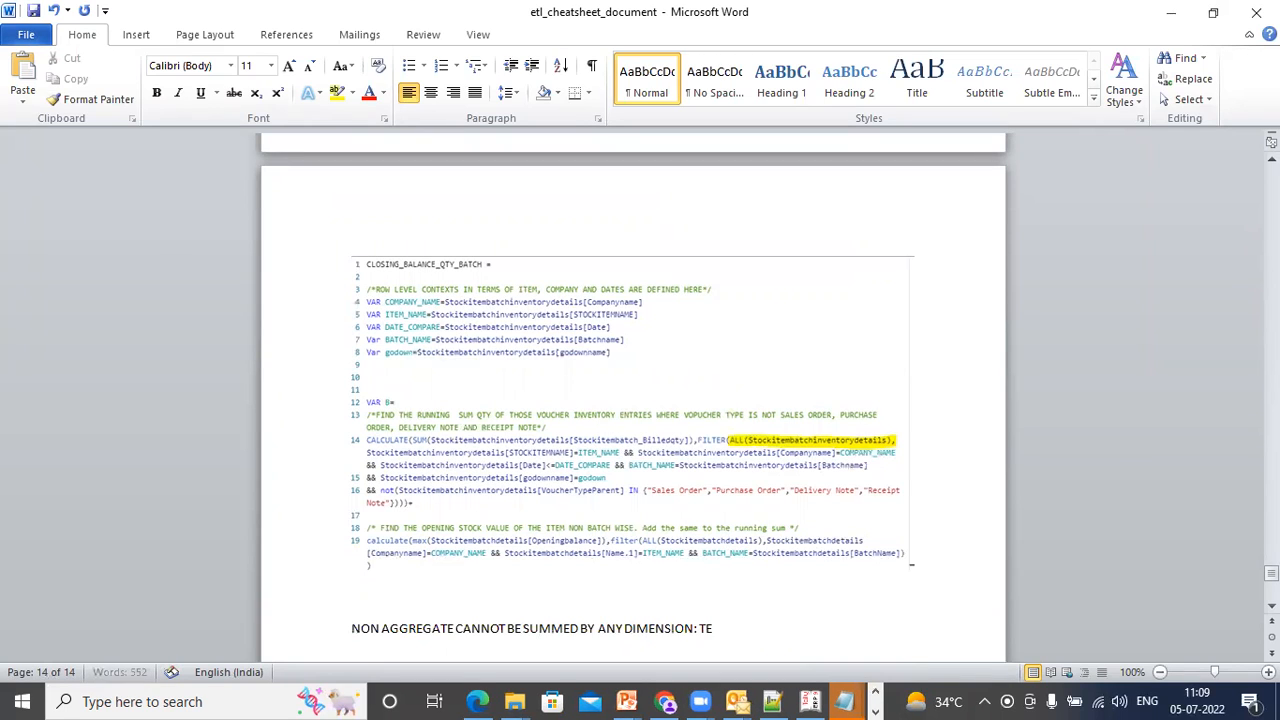
{"action": "type", "text": "MPERATURE"}
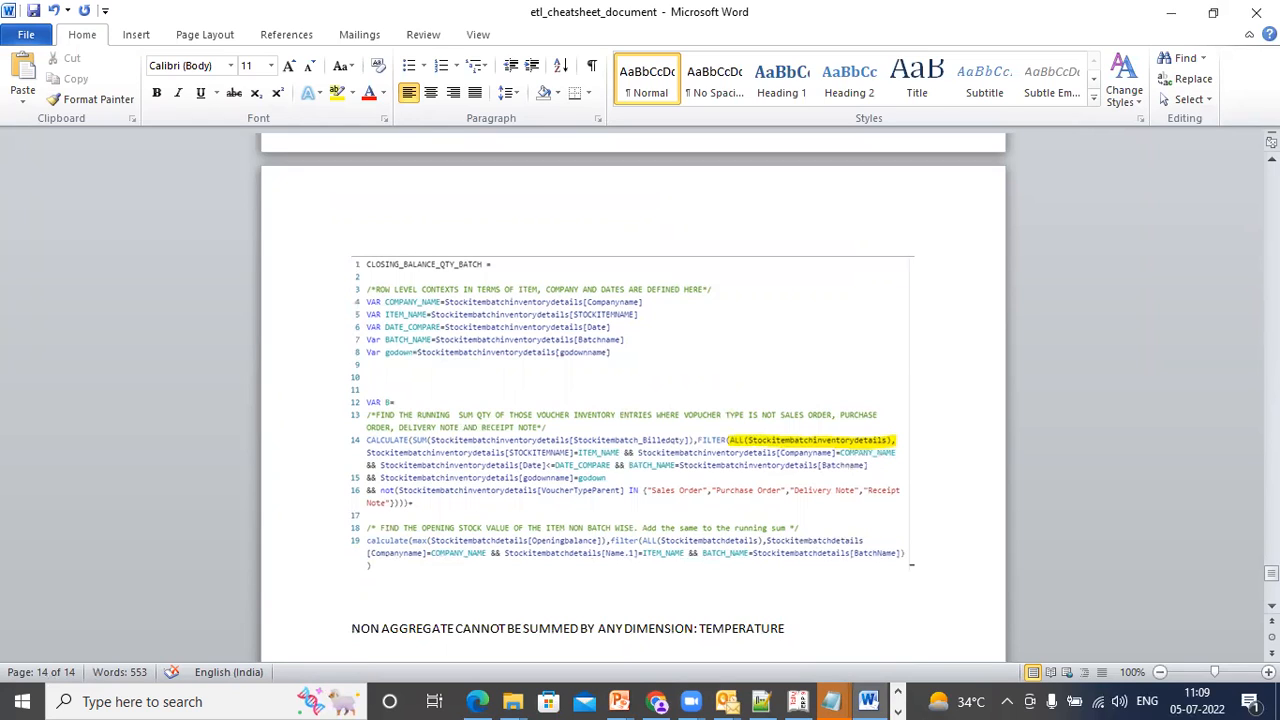
{"action": "left_click", "coordinate": [33, 10]}
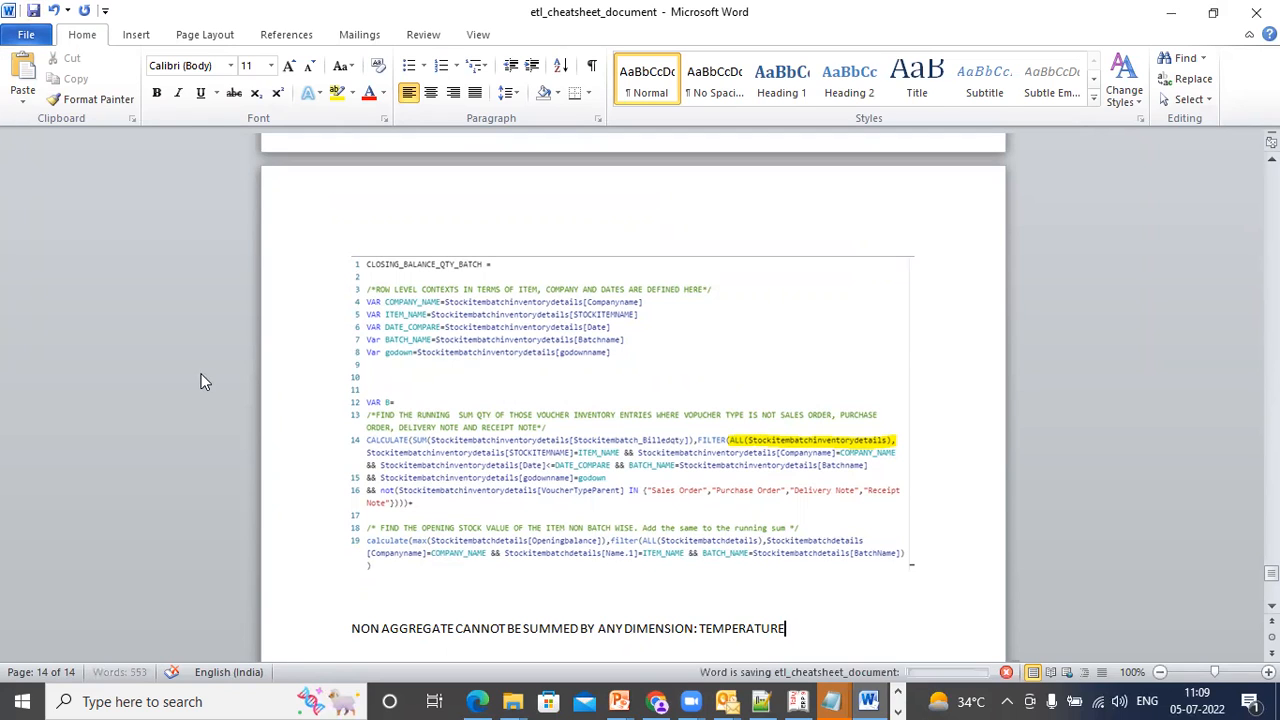
- Switch to Power BI, collapse the formula editor, and look through the fields of the Stockitembatchinventorydetails table
{"action": "left_click", "coordinate": [898, 698]}
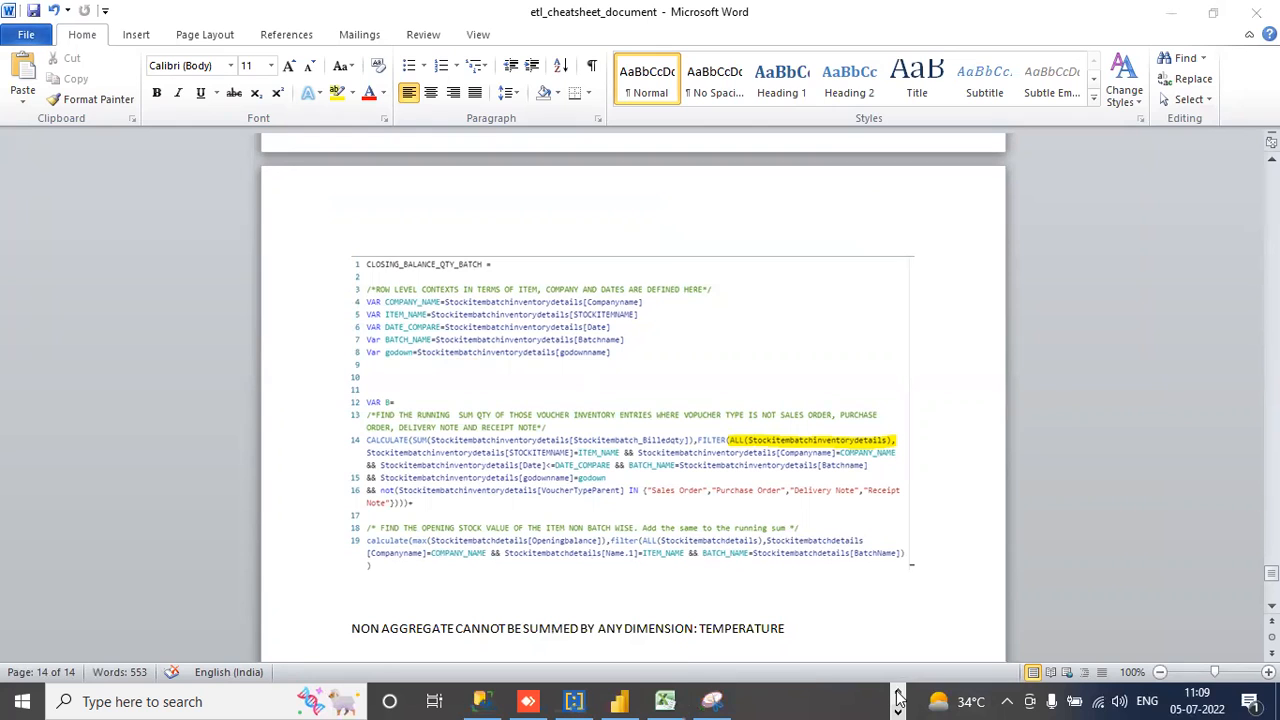
{"action": "left_click", "coordinate": [619, 701]}
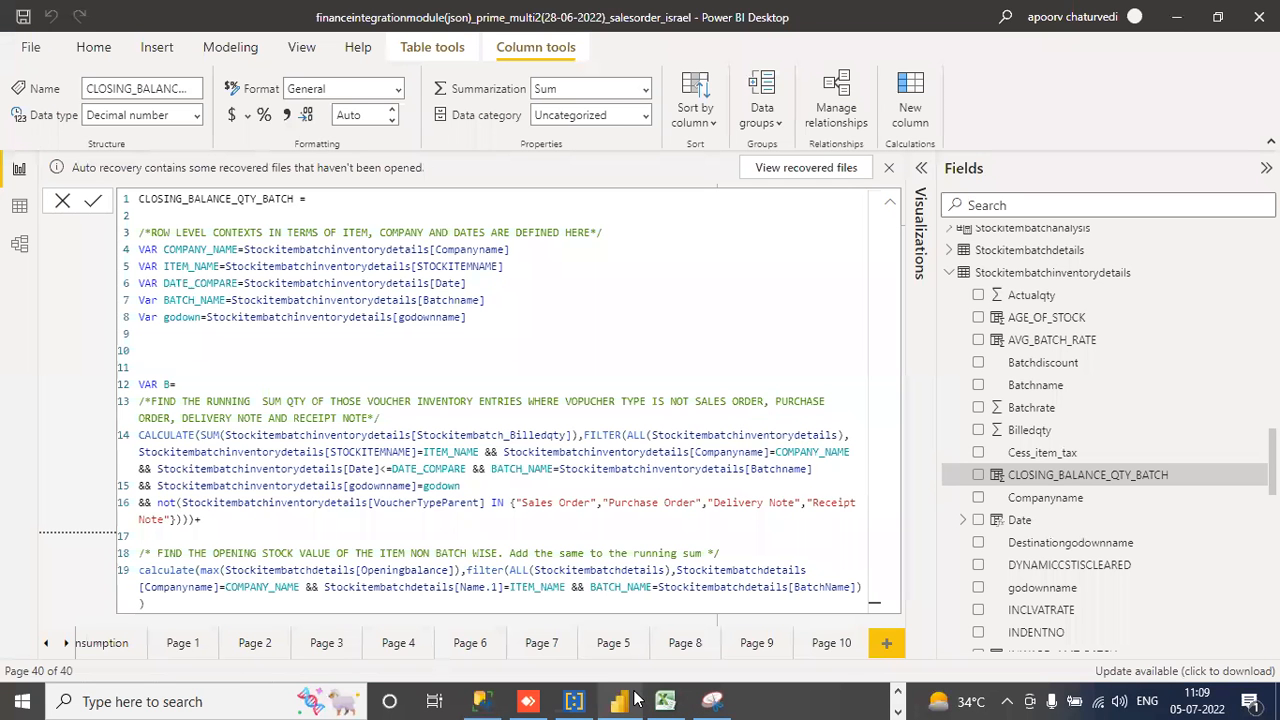
{"action": "left_click", "coordinate": [889, 202]}
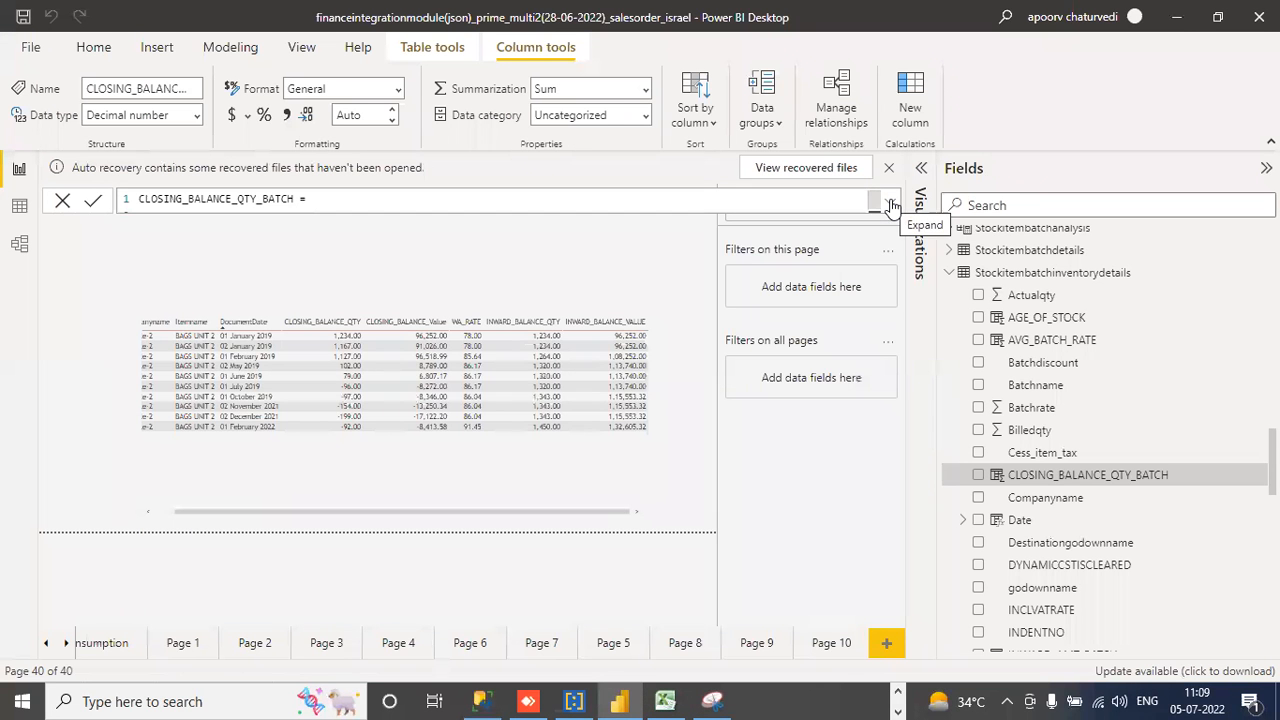
{"action": "left_click", "coordinate": [1095, 278]}
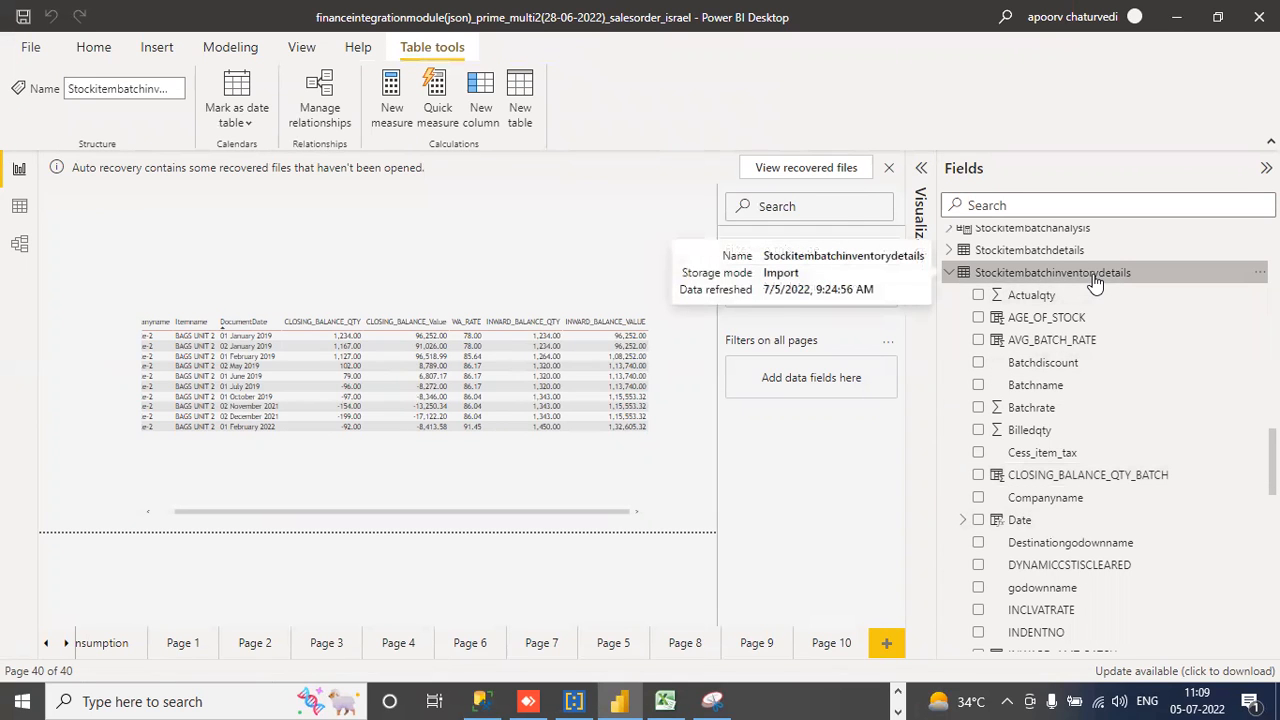
{"action": "left_click", "coordinate": [988, 254]}
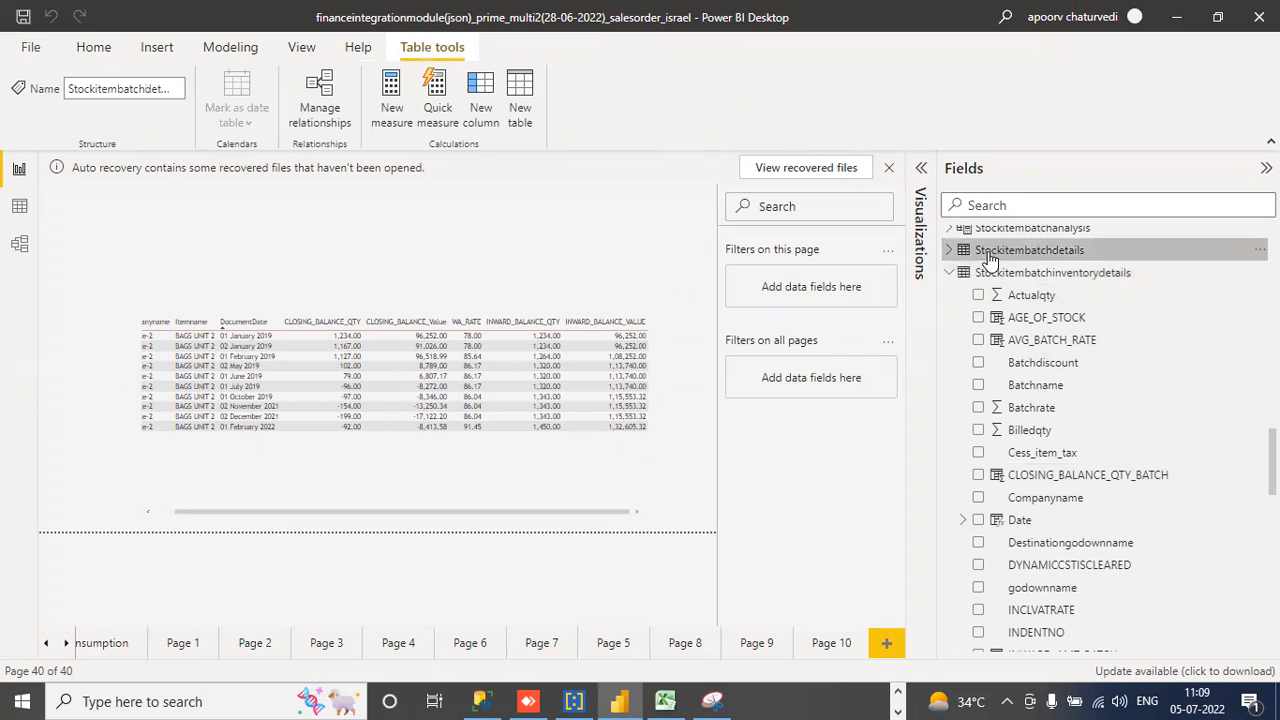
{"action": "left_click", "coordinate": [990, 273]}
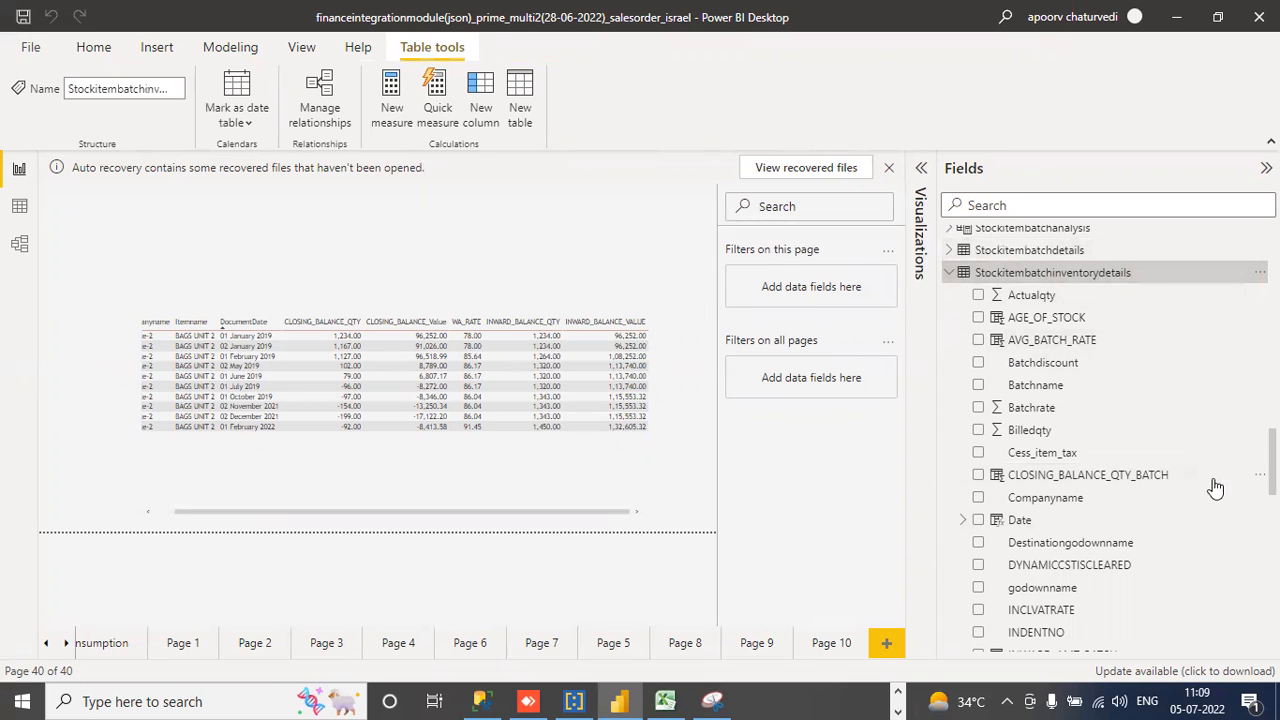
{"action": "scroll", "coordinate": [1105, 440], "scroll_direction": "down", "scroll_amount": 3}
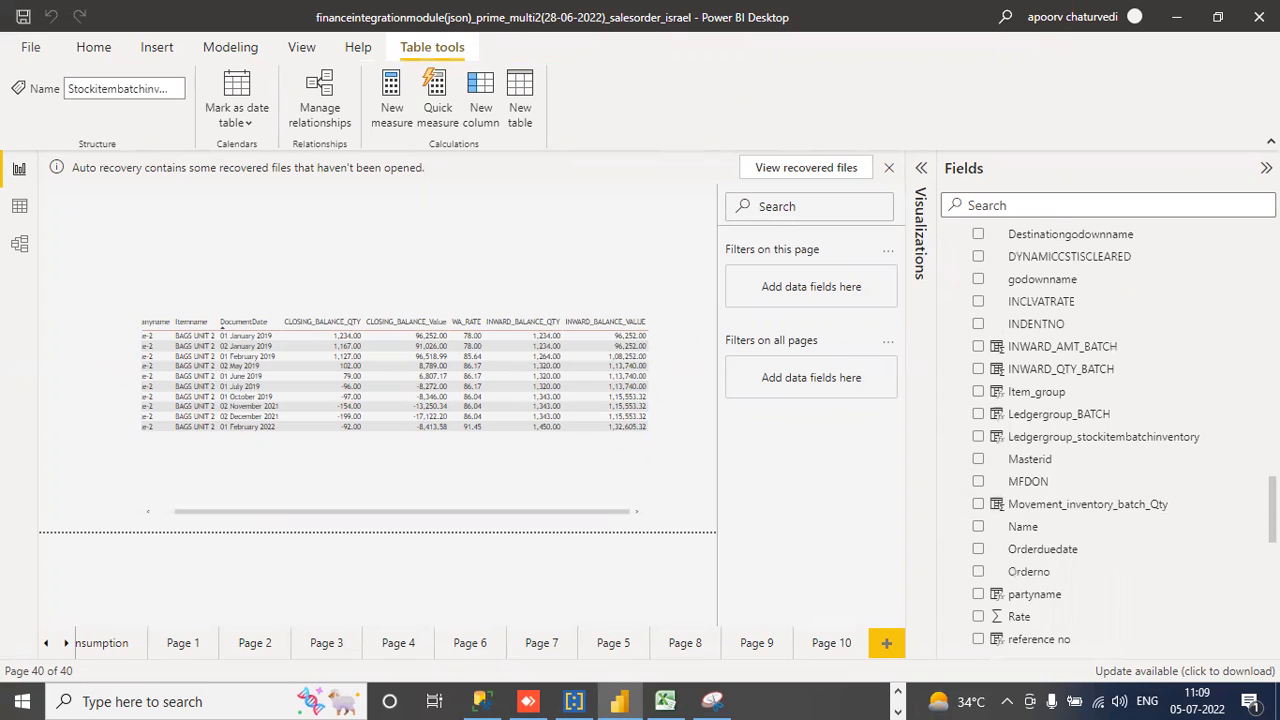
{"action": "scroll", "coordinate": [1105, 440], "scroll_direction": "down", "scroll_amount": 2}
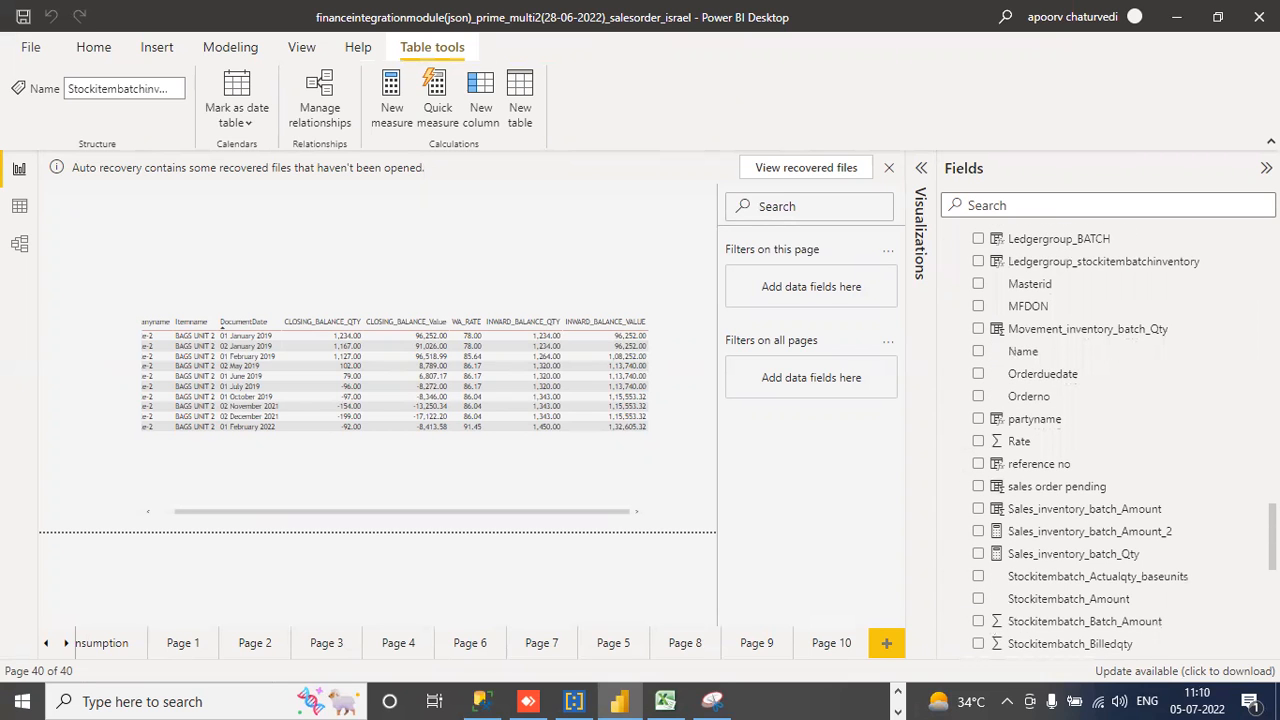
{"action": "scroll", "coordinate": [1105, 440], "scroll_direction": "down", "scroll_amount": 3}
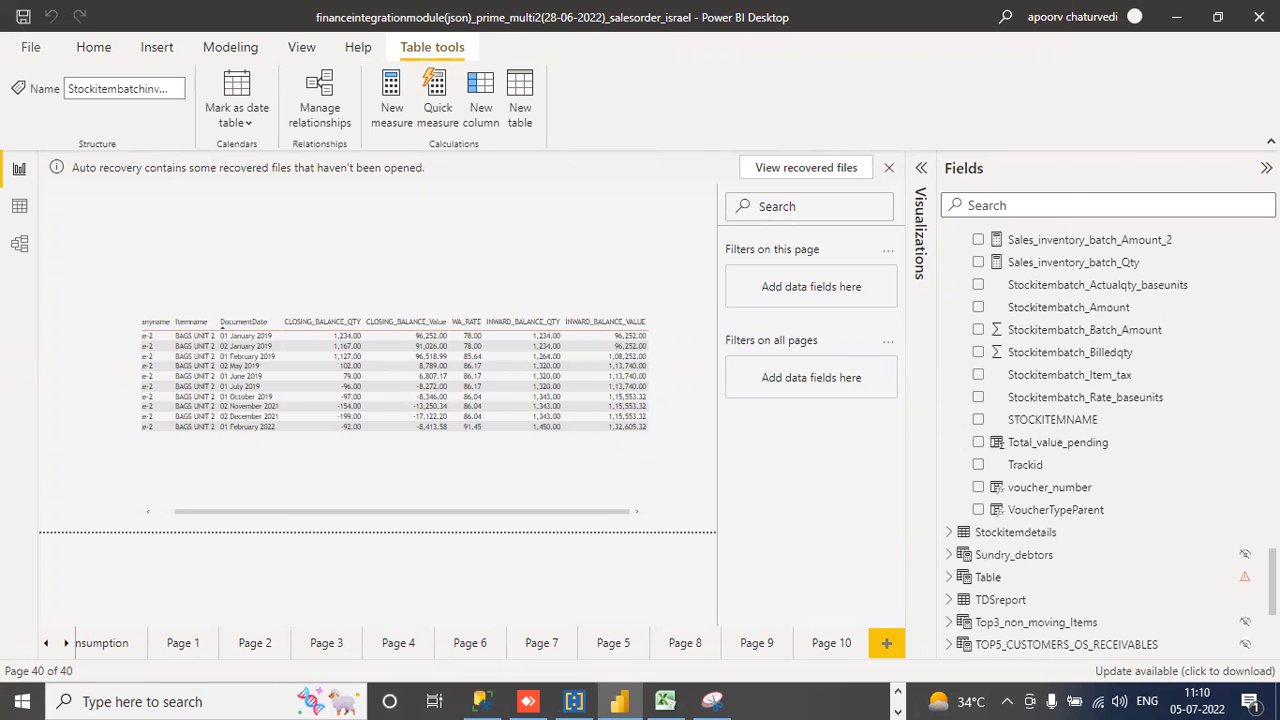